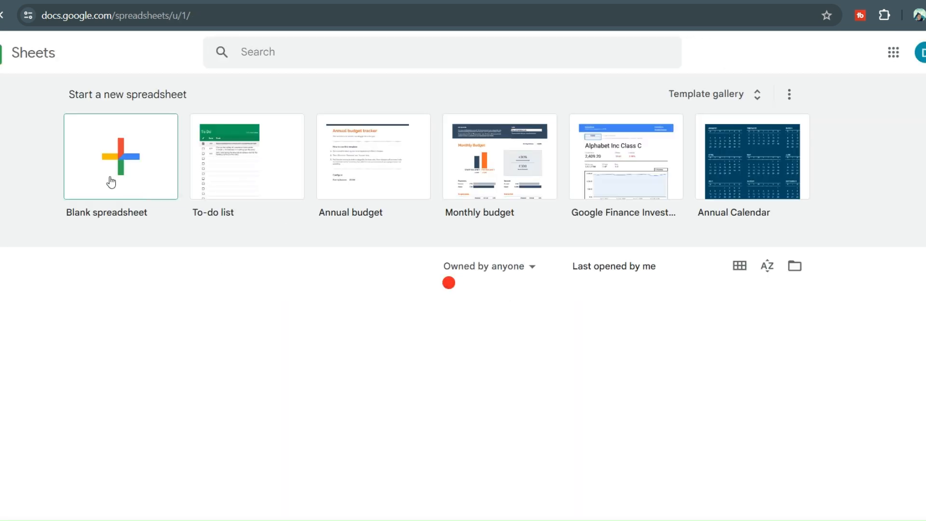
- Create a blank spreadsheet and title it 'CRM Template'
{"action": "left_click", "coordinate": [134, 161]}
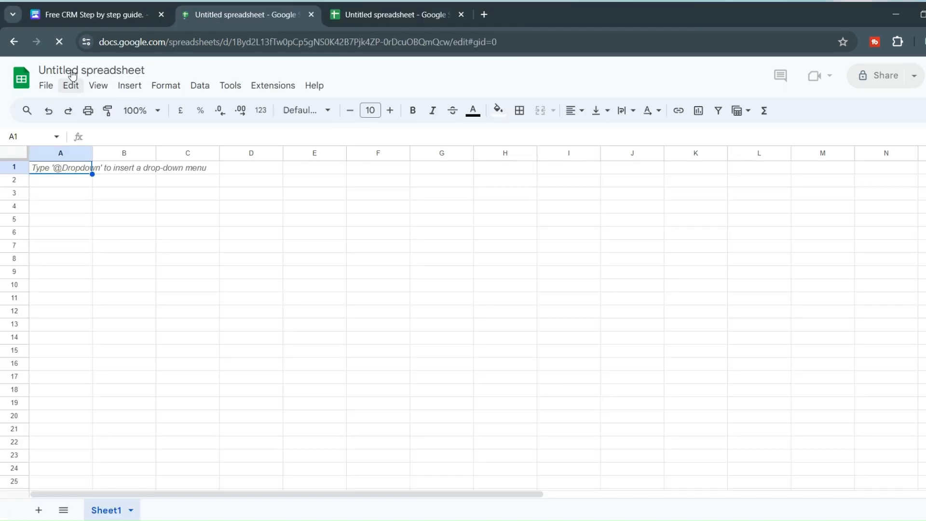
{"action": "double_click", "coordinate": [72, 71]}
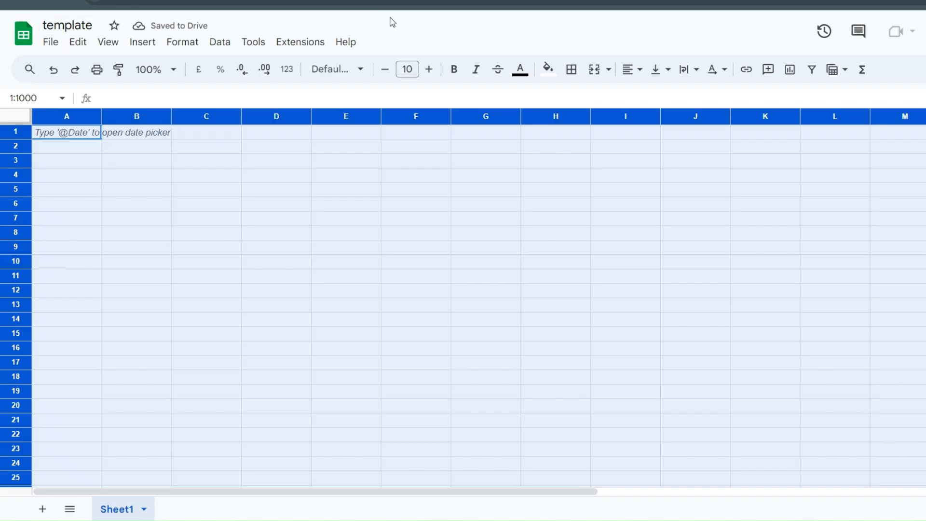
{"action": "left_click", "coordinate": [68, 25]}
{"action": "type", "text": "C"}
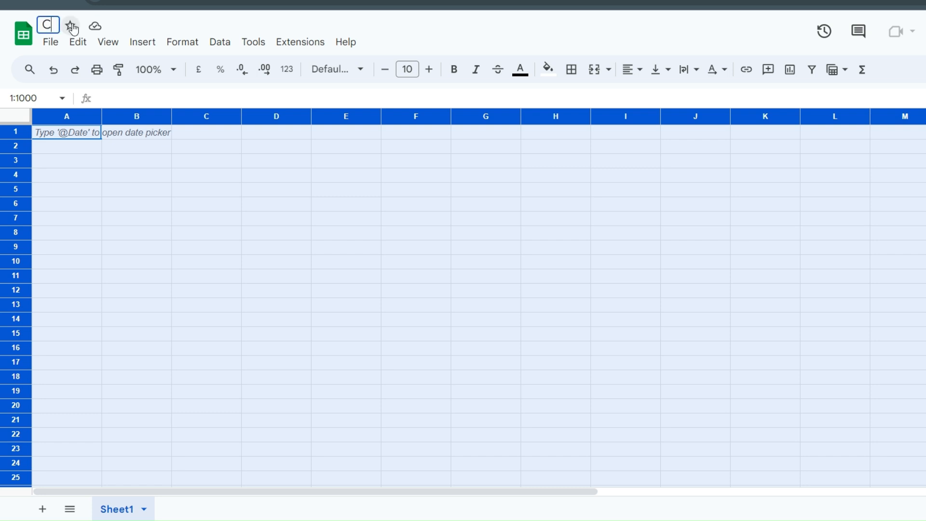
{"action": "type", "text": "RM Template"}
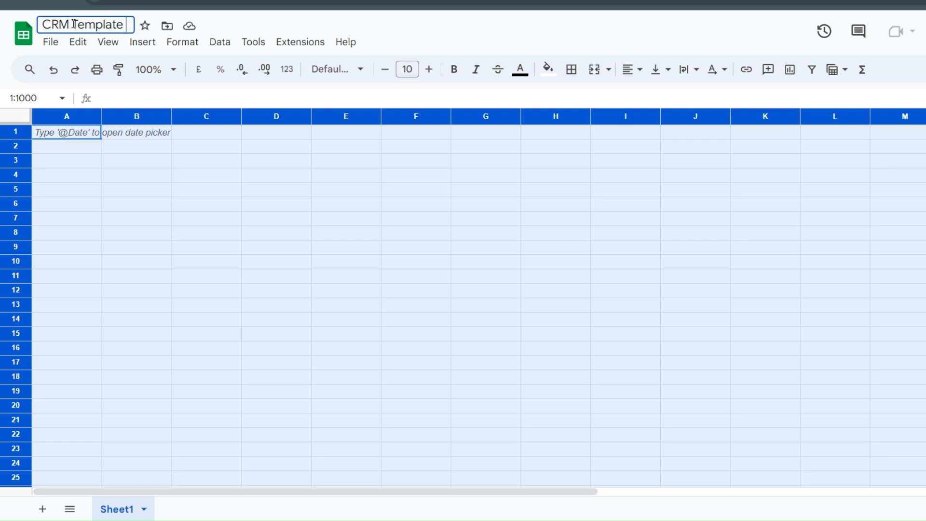
{"action": "key", "text": "Return"}
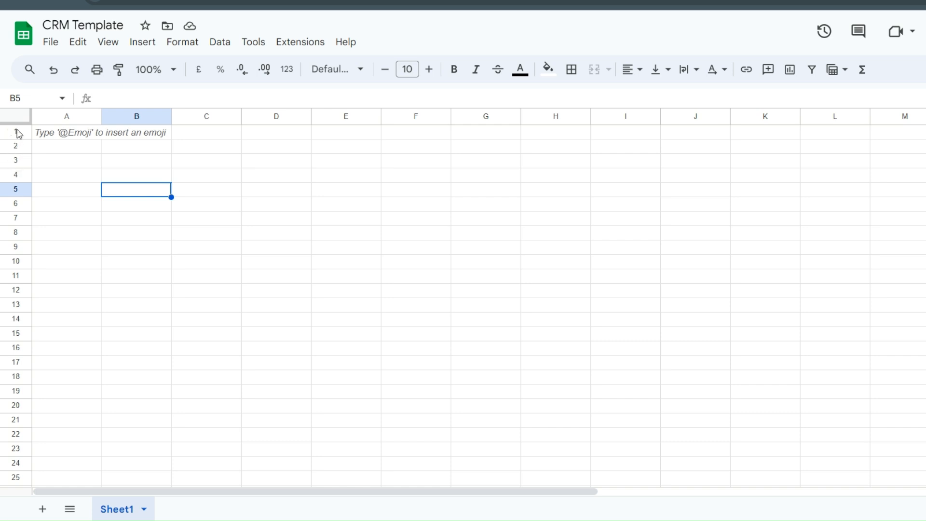
- Enter 'CRM' in cell A1, formatted bold at font size 24
{"action": "double_click", "coordinate": [73, 135]}
{"action": "type", "text": "CRM"}
{"action": "double_click", "coordinate": [73, 135]}
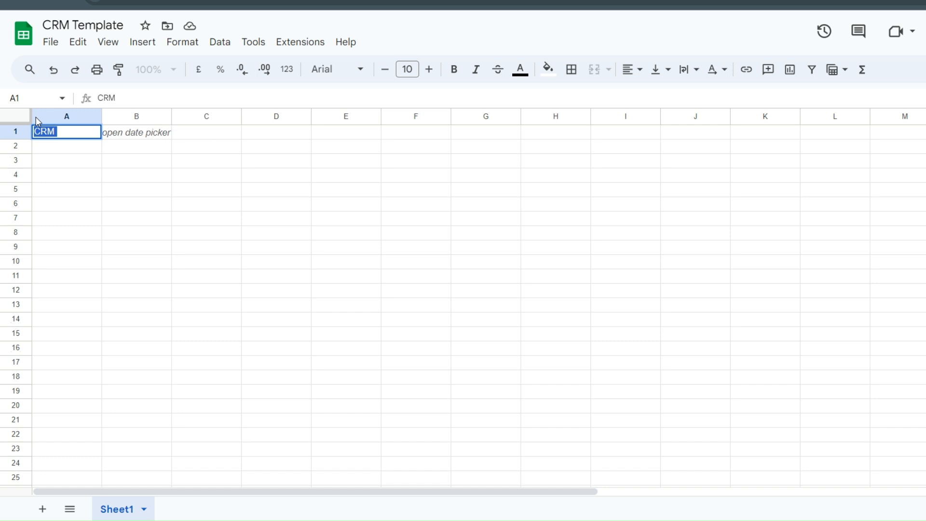
{"action": "key", "text": "ctrl+b"}
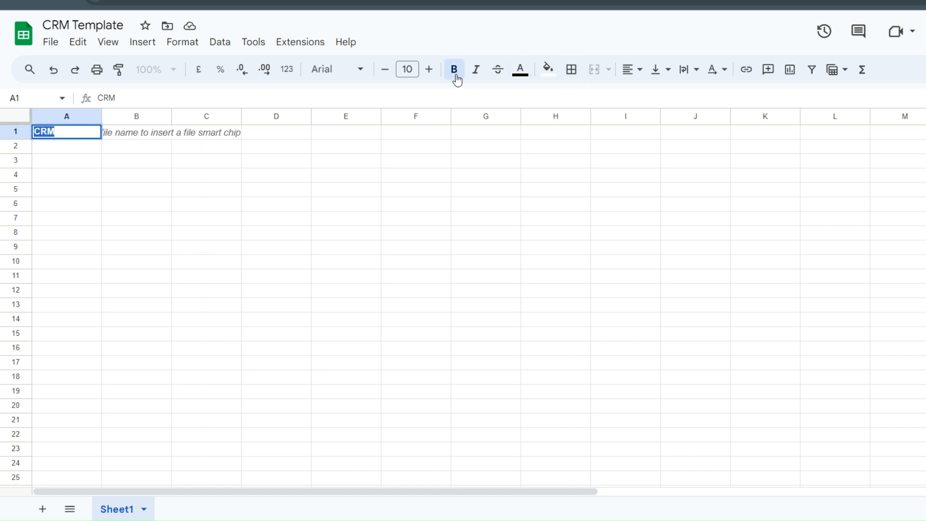
{"action": "left_click", "coordinate": [407, 69]}
{"action": "left_click", "coordinate": [403, 294]}
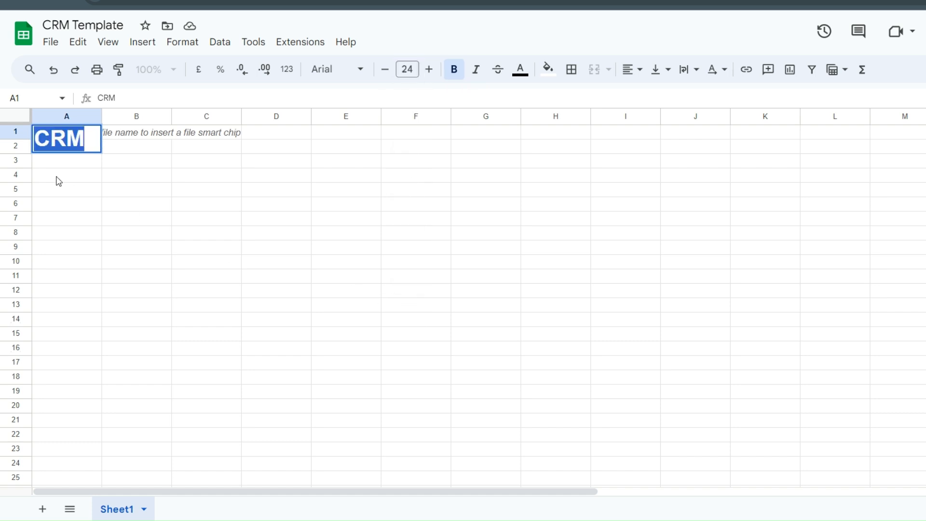
{"action": "left_click", "coordinate": [87, 230]}
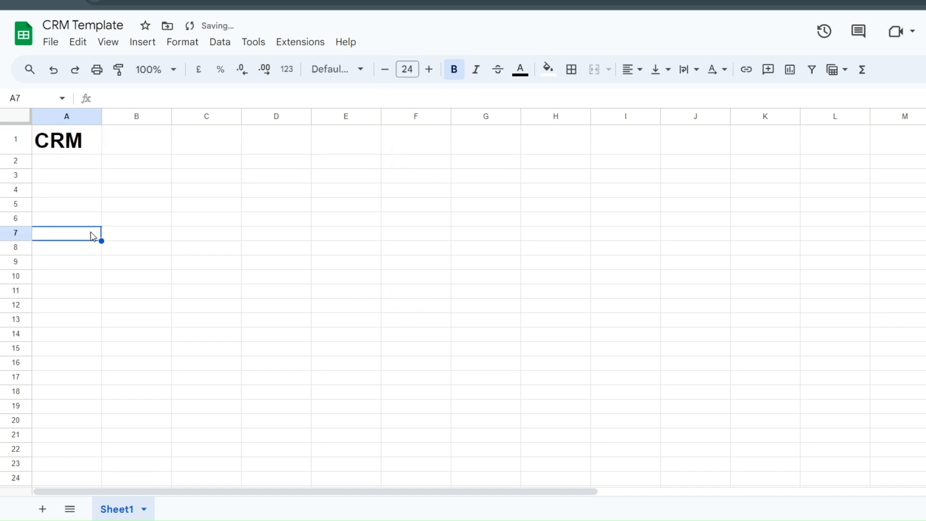
{"action": "left_click", "coordinate": [114, 180]}
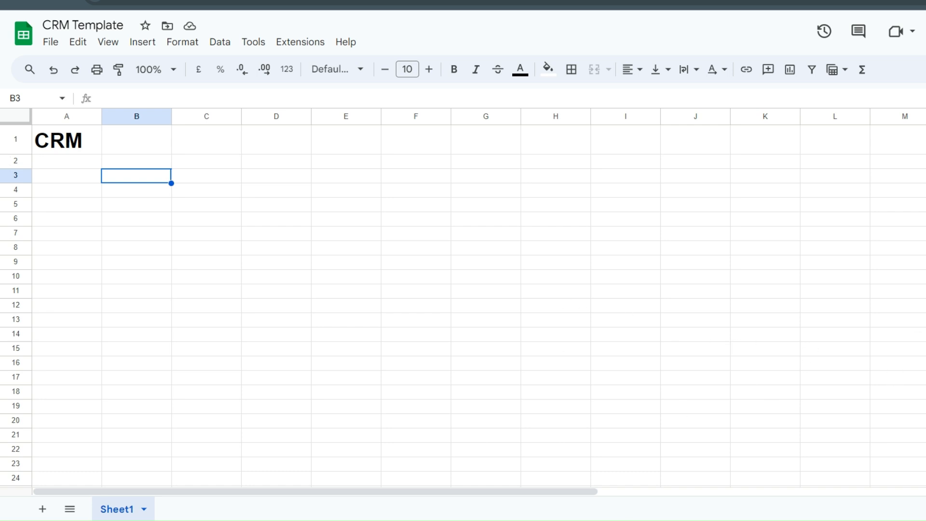
- Enter a bold 'Sales Rep' header in A3 with yellow fill
{"action": "left_click", "coordinate": [217, 282]}
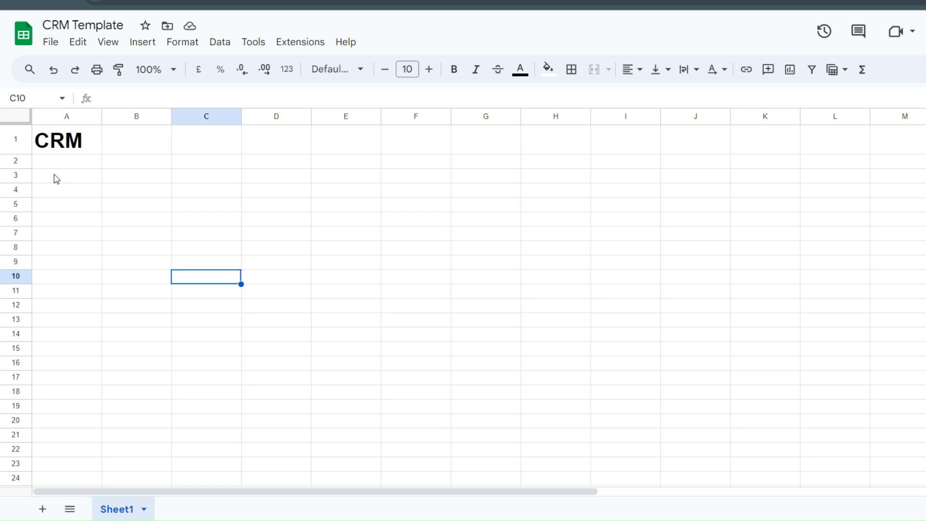
{"action": "double_click", "coordinate": [55, 176]}
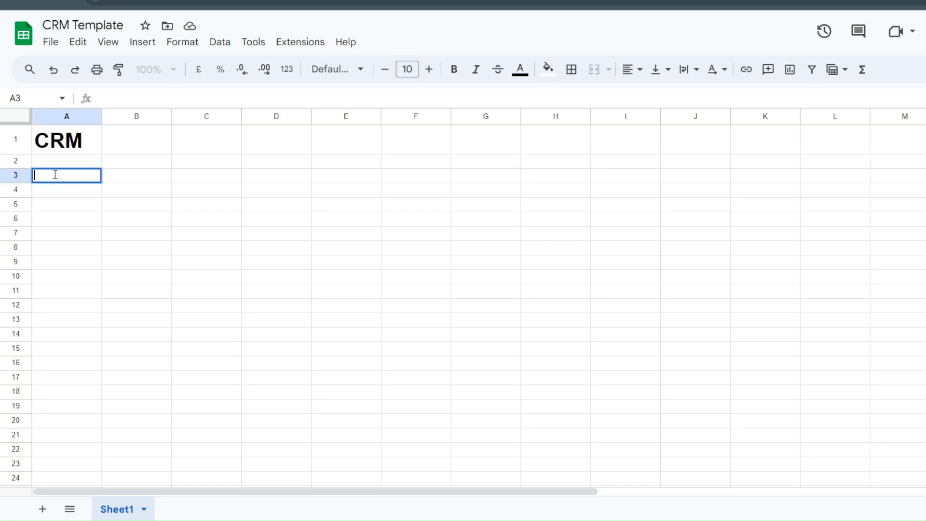
{"action": "type", "text": "Sales Rep"}
{"action": "key", "text": "ctrl+a"}
{"action": "key", "text": "ctrl+b"}
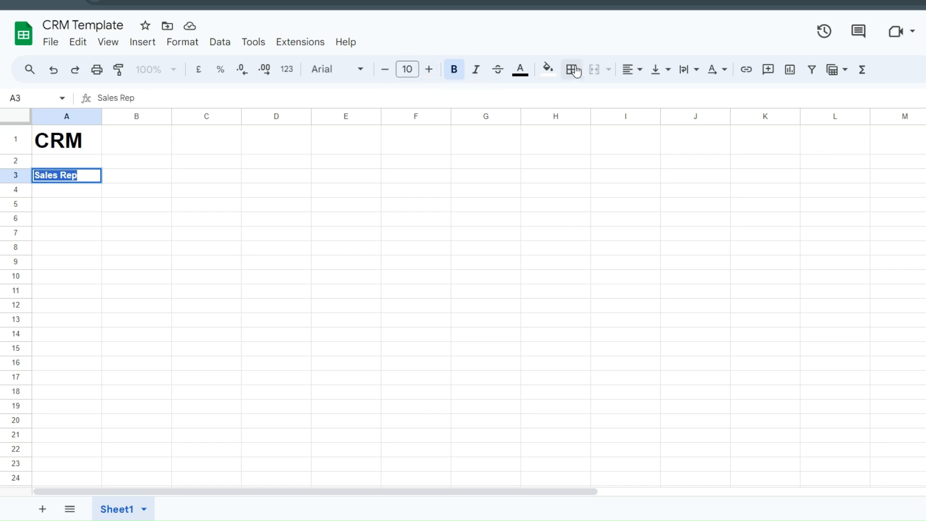
{"action": "left_click", "coordinate": [548, 69]}
{"action": "left_click", "coordinate": [598, 134]}
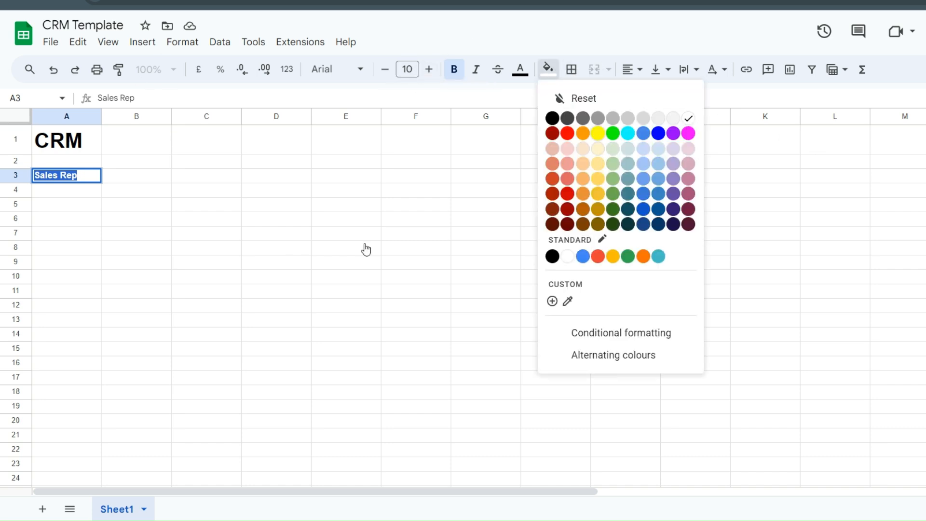
- Enter a bold 'Qaulification' header in B3 with magenta fill
{"action": "double_click", "coordinate": [130, 177]}
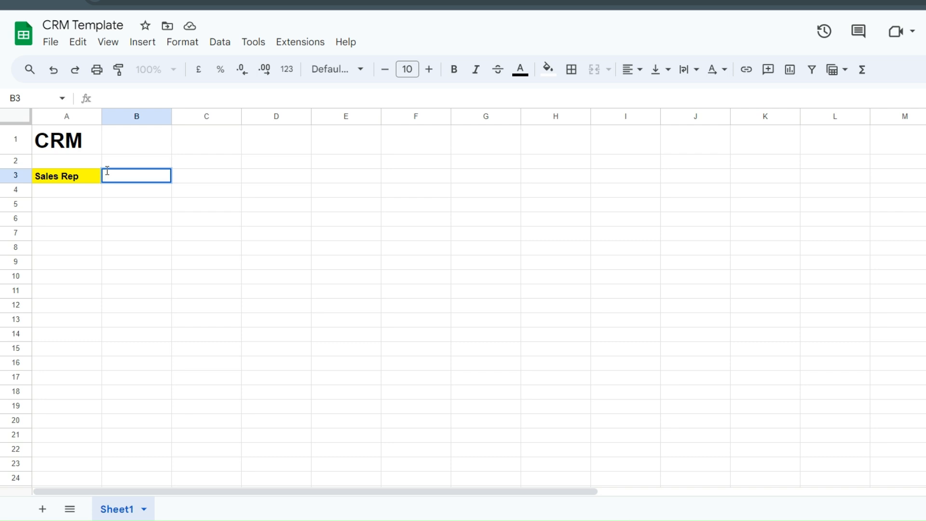
{"action": "type", "text": "Qaulification"}
{"action": "key", "text": "ctrl+a"}
{"action": "type", "text": "b"}
{"action": "key", "text": "ctrl+z"}
{"action": "key", "text": "ctrl+b"}
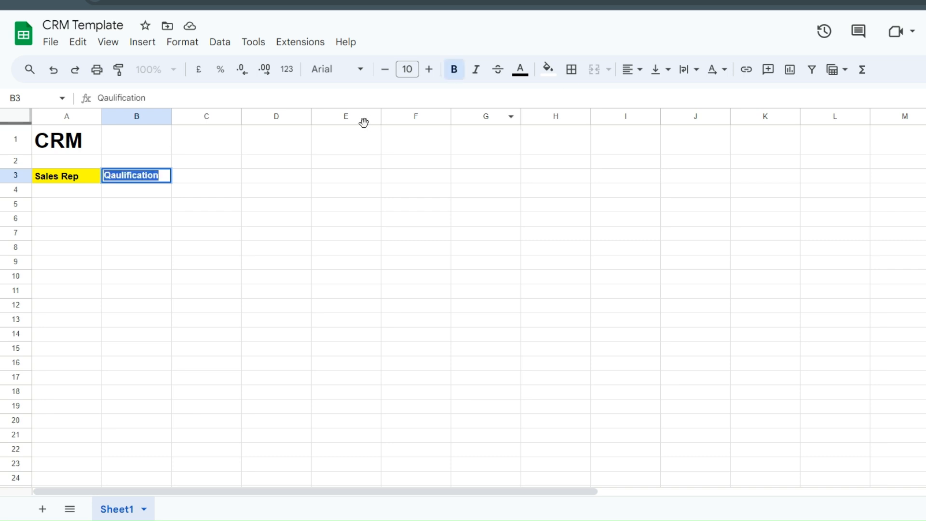
{"action": "left_click", "coordinate": [548, 70]}
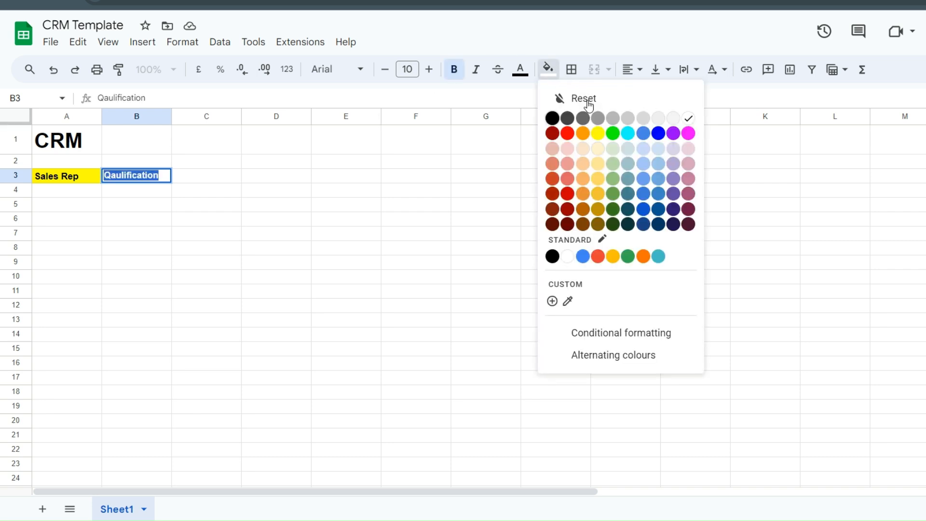
{"action": "left_click", "coordinate": [688, 133]}
{"action": "left_click", "coordinate": [198, 205]}
{"action": "left_click", "coordinate": [211, 180]}
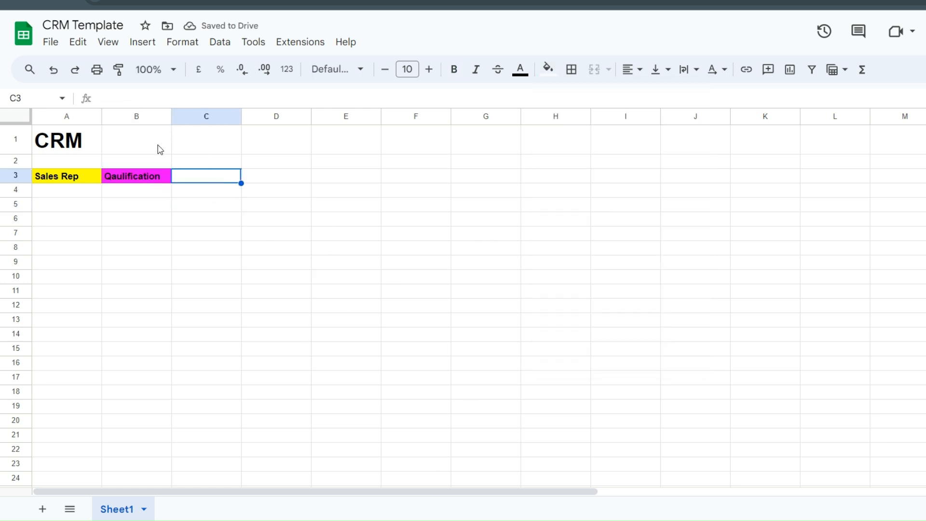
- Enter a bold 'Status' header in C3 with orange fill
{"action": "double_click", "coordinate": [230, 177]}
{"action": "type", "text": "Status"}
{"action": "double_click", "coordinate": [231, 174]}
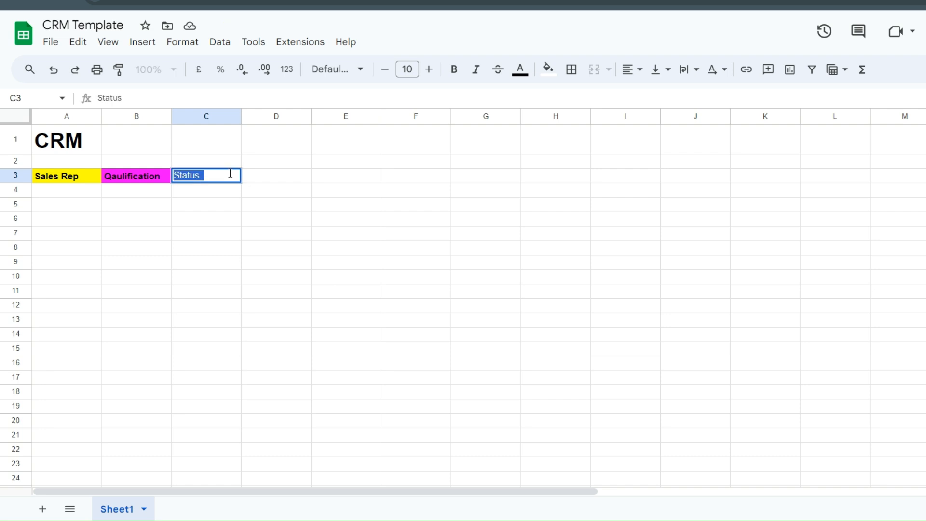
{"action": "left_click", "coordinate": [454, 69]}
{"action": "left_click", "coordinate": [549, 71]}
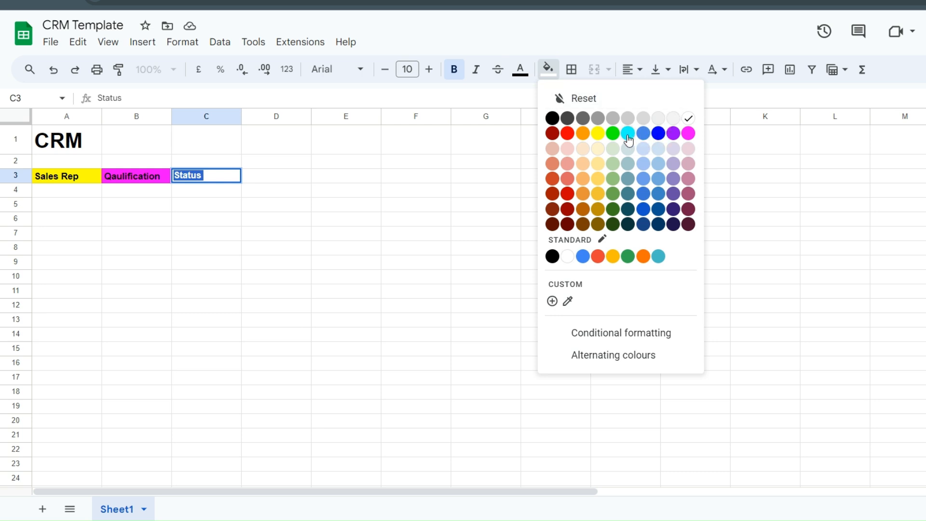
{"action": "left_click", "coordinate": [583, 133]}
{"action": "left_click", "coordinate": [290, 236]}
- Enter a bold 'Value' header in D3 with cyan fill
{"action": "double_click", "coordinate": [281, 175]}
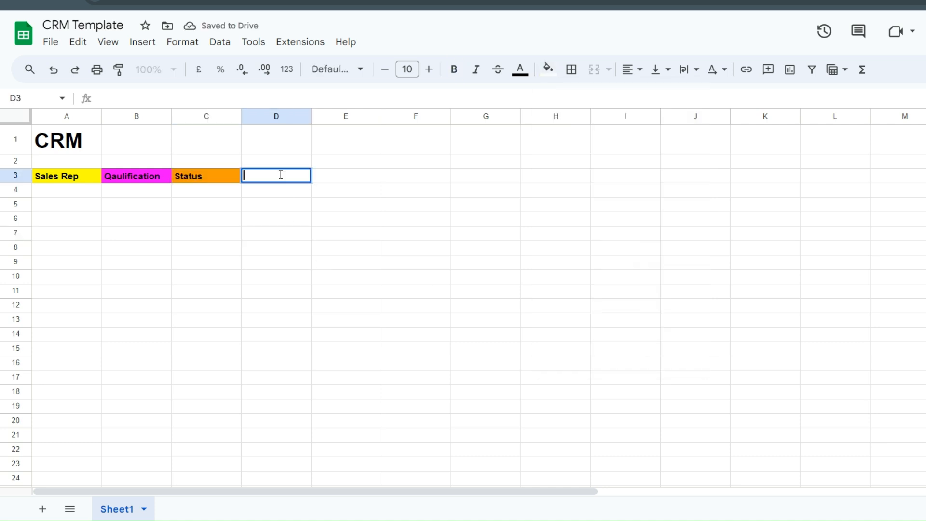
{"action": "type", "text": "Value"}
{"action": "key", "text": "ctrl+a"}
{"action": "type", "text": "b"}
{"action": "key", "text": "ctrl+z"}
{"action": "key", "text": "ctrl+b"}
{"action": "left_click", "coordinate": [547, 69]}
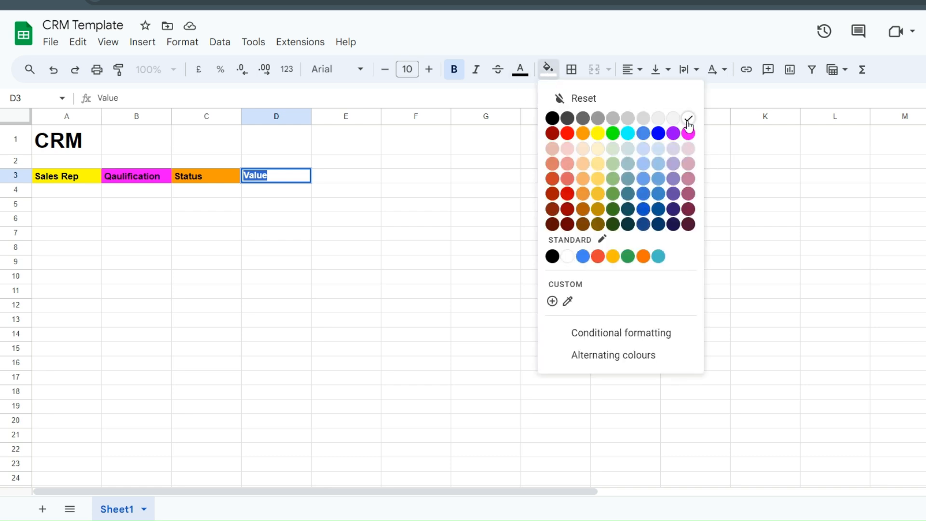
{"action": "left_click", "coordinate": [623, 136]}
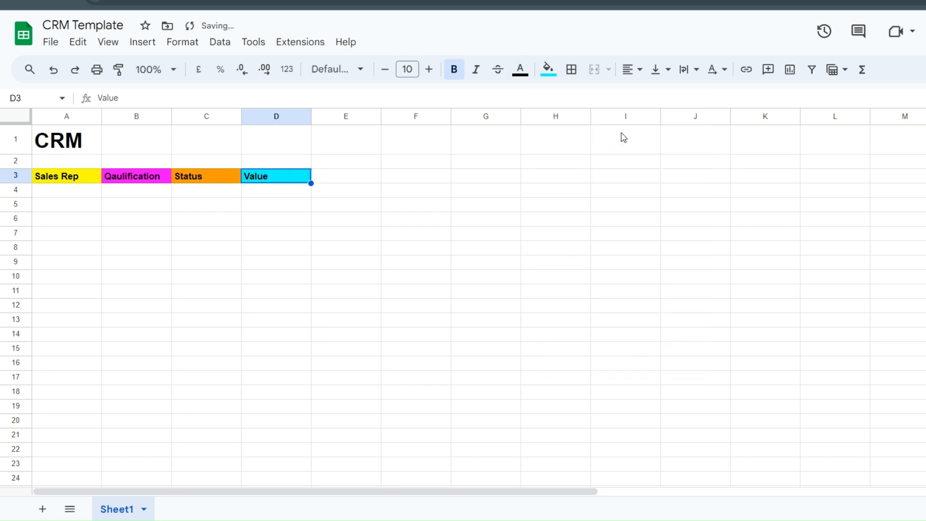
{"action": "left_click", "coordinate": [213, 324]}
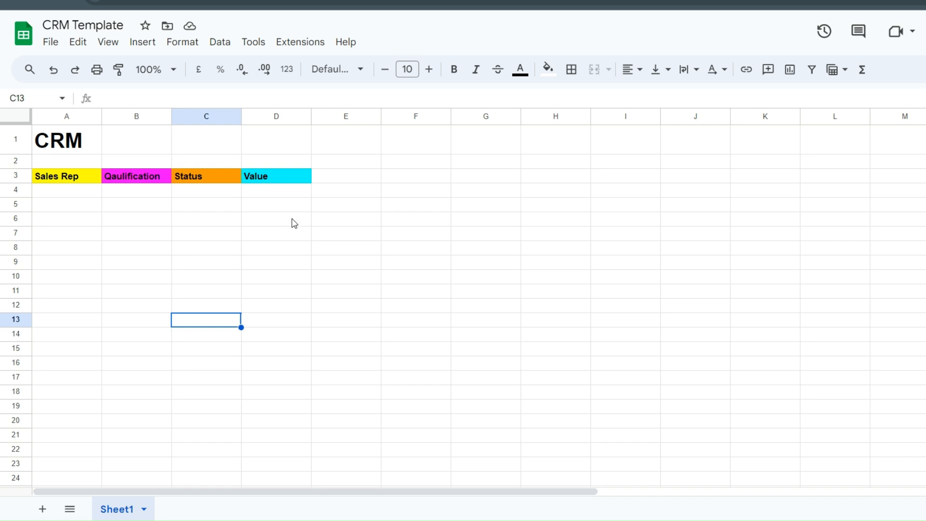
- Add bold 'Company' and 'Category' headers in E3 and F3
{"action": "double_click", "coordinate": [339, 174]}
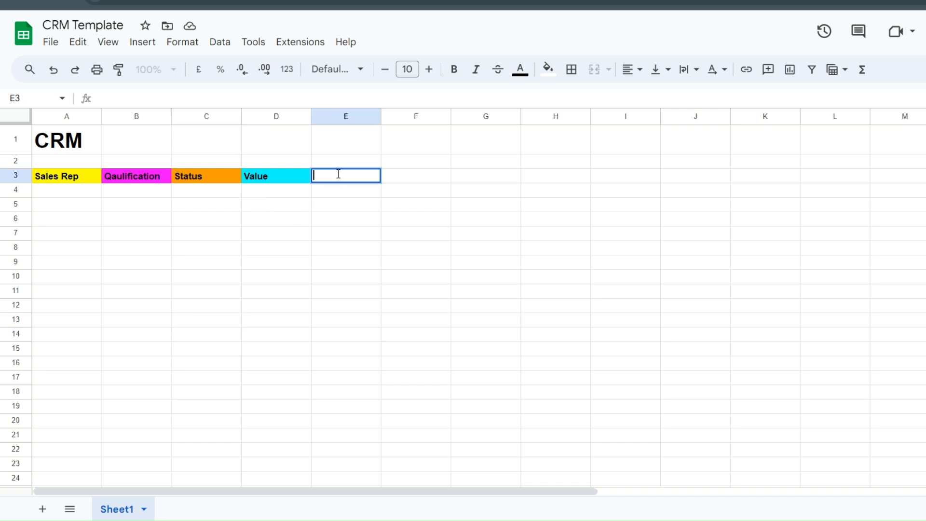
{"action": "type", "text": "Company"}
{"action": "double_click", "coordinate": [339, 175]}
{"action": "key", "text": "ctrl+b"}
{"action": "double_click", "coordinate": [392, 176]}
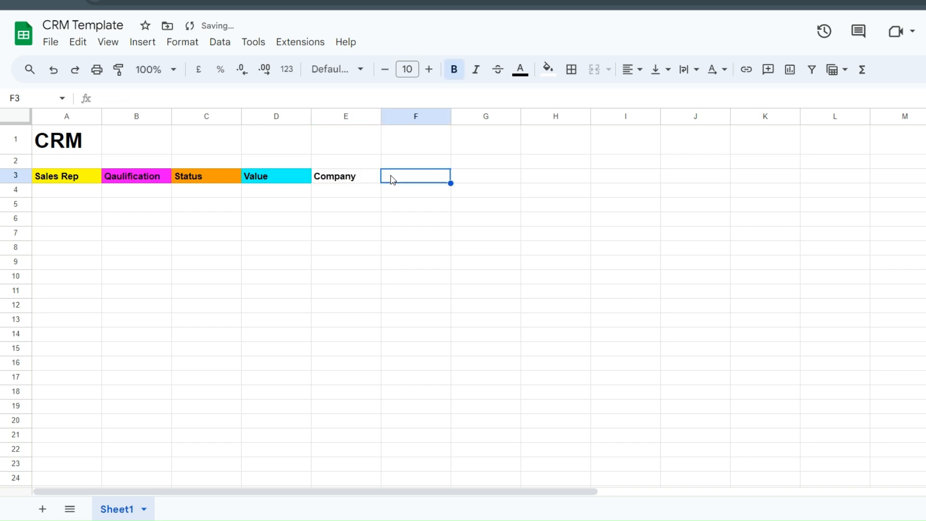
{"action": "type", "text": "Category"}
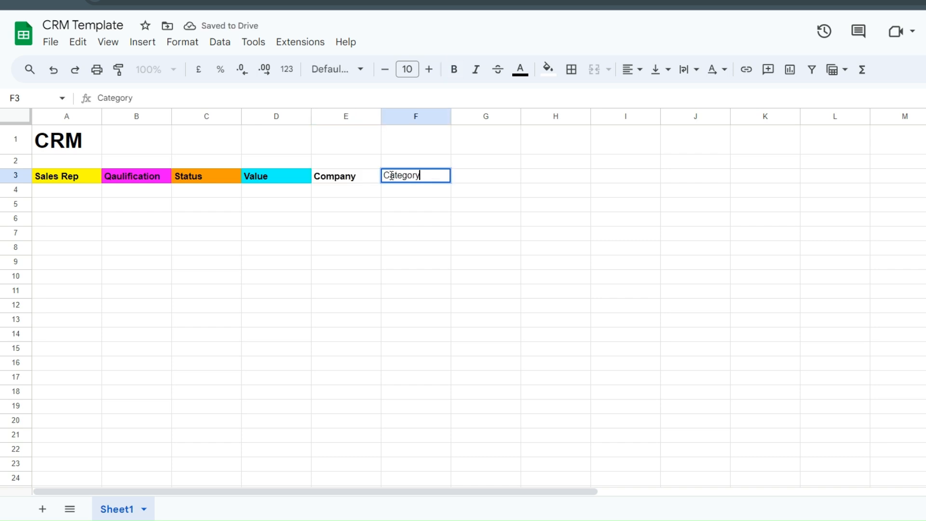
{"action": "double_click", "coordinate": [391, 176]}
{"action": "key", "text": "ctrl+b"}
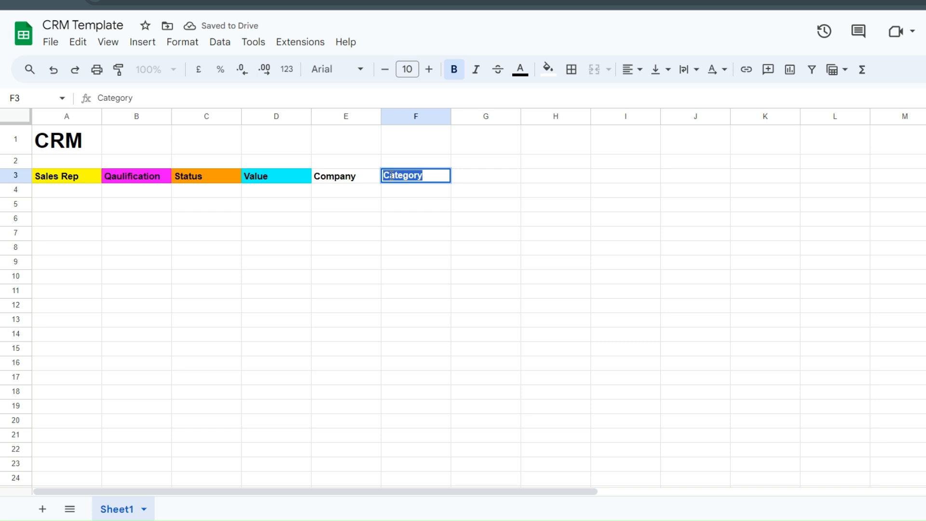
{"action": "left_click", "coordinate": [692, 520]}
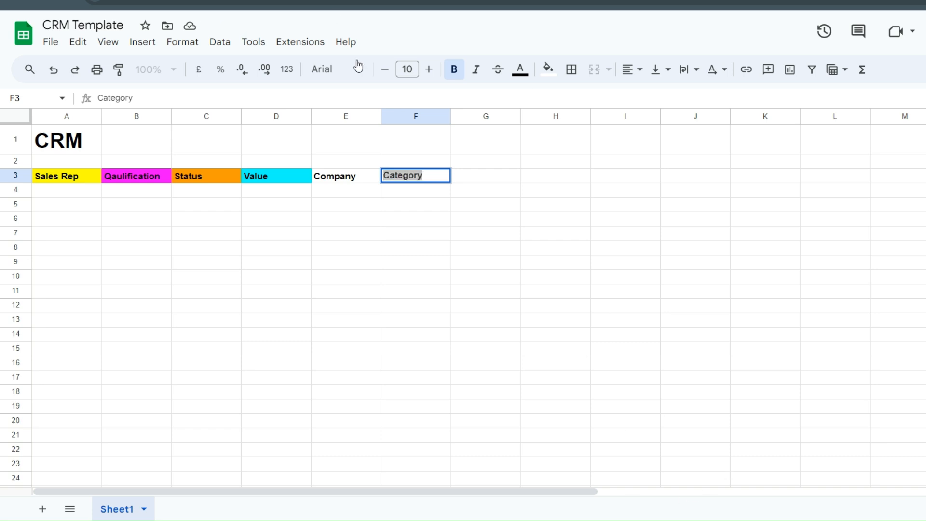
- Add a bold 'Email' header in G3, correcting the typo
{"action": "double_click", "coordinate": [485, 176]}
{"action": "type", "text": "Ems"}
{"action": "key", "text": "BackSpace"}
{"action": "key", "text": "BackSpace"}
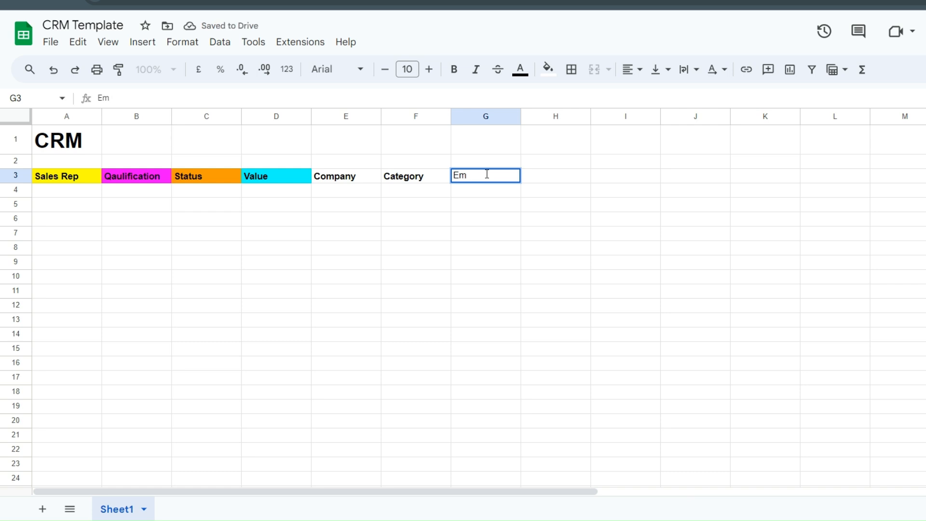
{"action": "key", "text": "ctrl+a"}
{"action": "key", "text": "ctrl+b"}
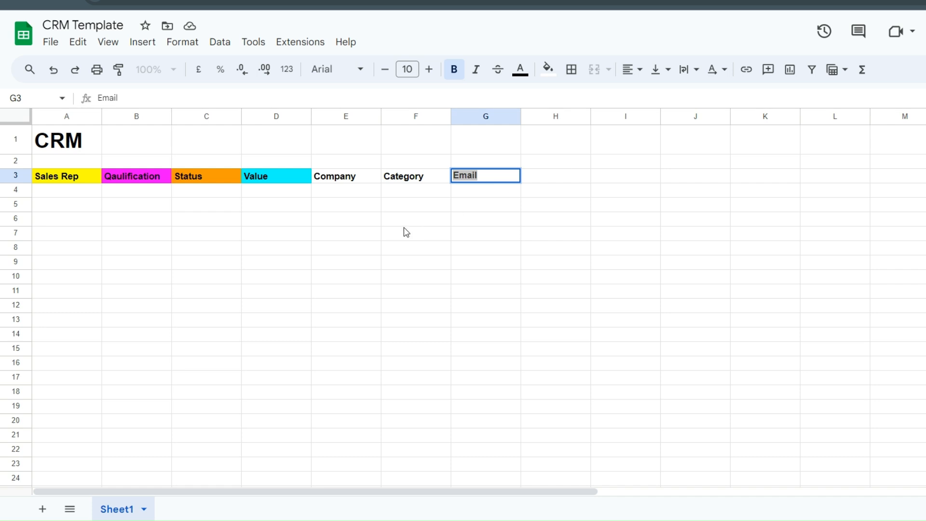
{"action": "left_click", "coordinate": [330, 263]}
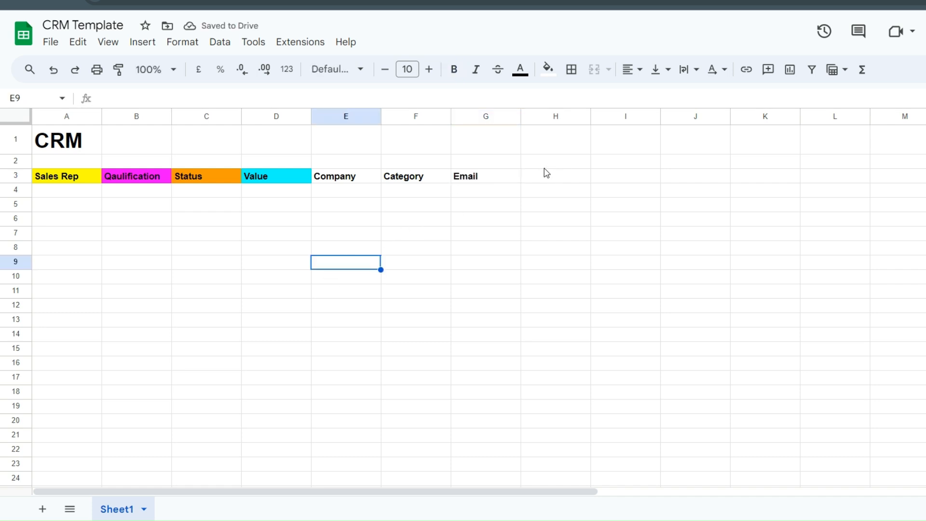
- Add a bold 'Phone #' header in H3 and begin 'Location' in I3
{"action": "double_click", "coordinate": [537, 178]}
{"action": "type", "text": "Phone #"}
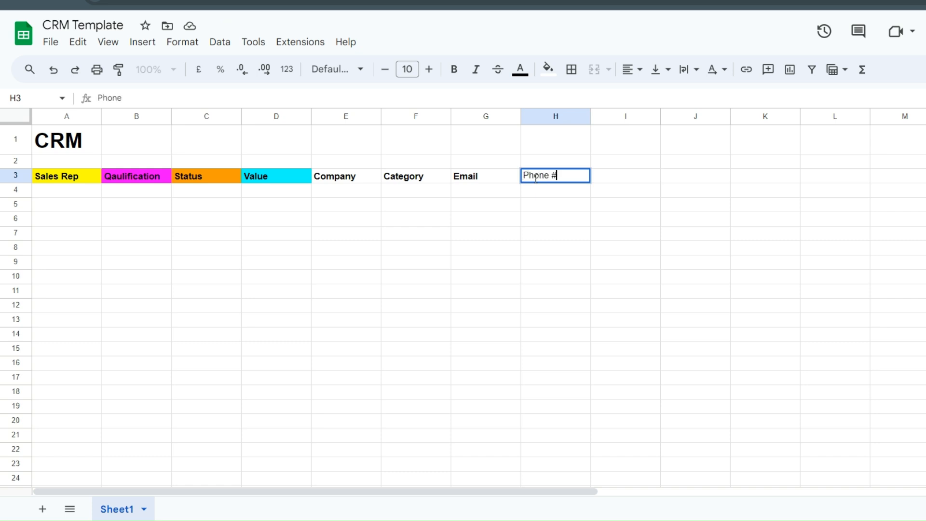
{"action": "key", "text": "ctrl+a"}
{"action": "key", "text": "ctrl+b"}
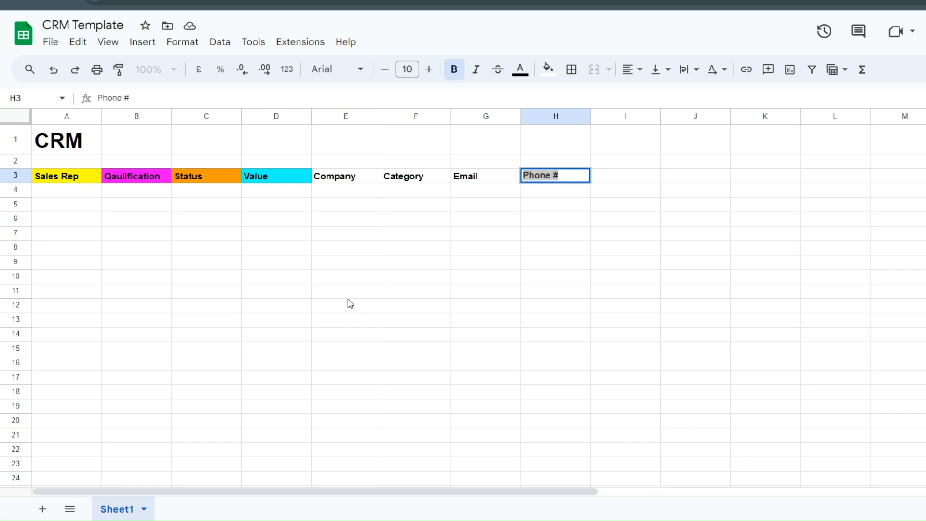
{"action": "left_click", "coordinate": [350, 338]}
{"action": "double_click", "coordinate": [625, 175]}
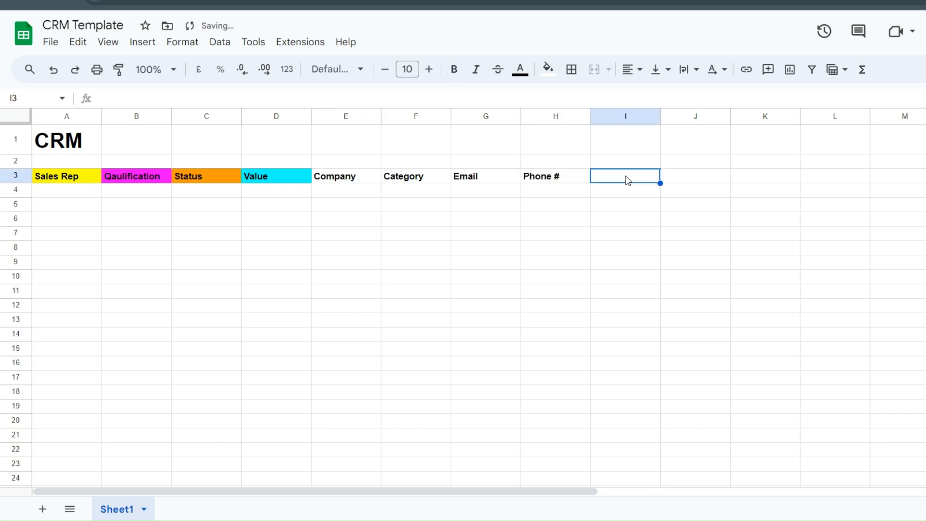
{"action": "type", "text": "Locat"}
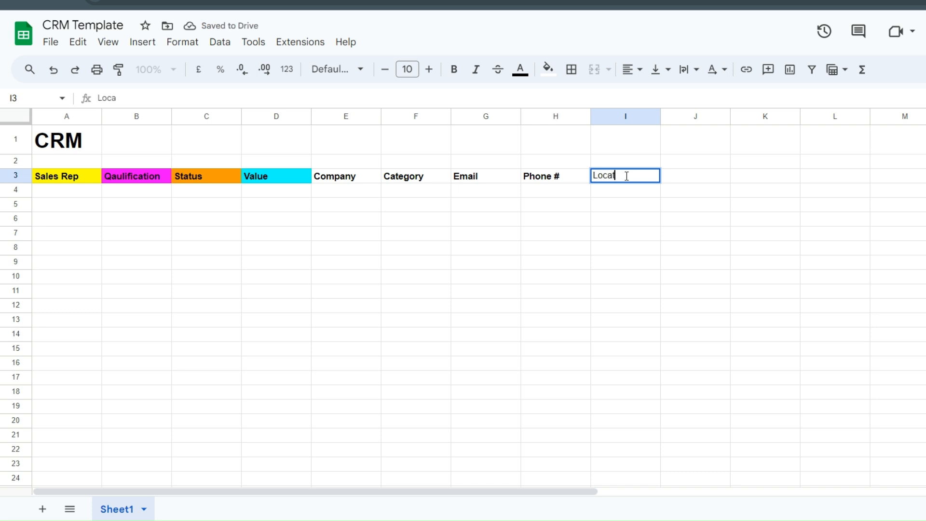
{"action": "type", "text": "ion"}
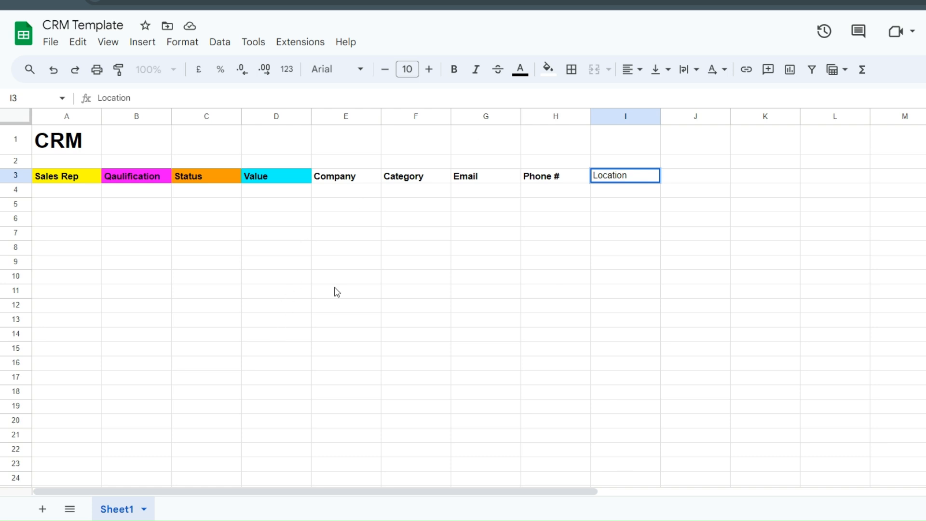
- Fill the Company-to-Location headers (E3:I3) light grey
{"action": "left_click_drag", "start_coordinate": [338, 176], "coordinate": [607, 178]}
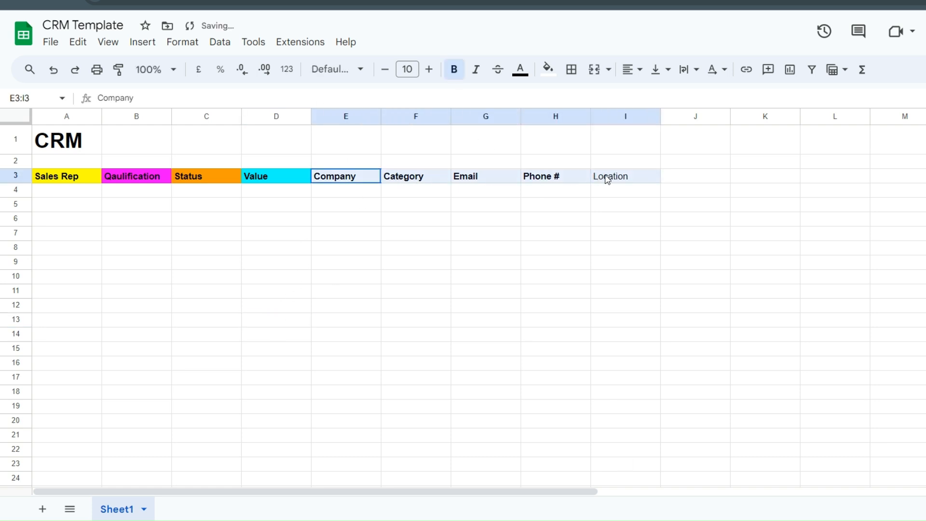
{"action": "left_click", "coordinate": [547, 69]}
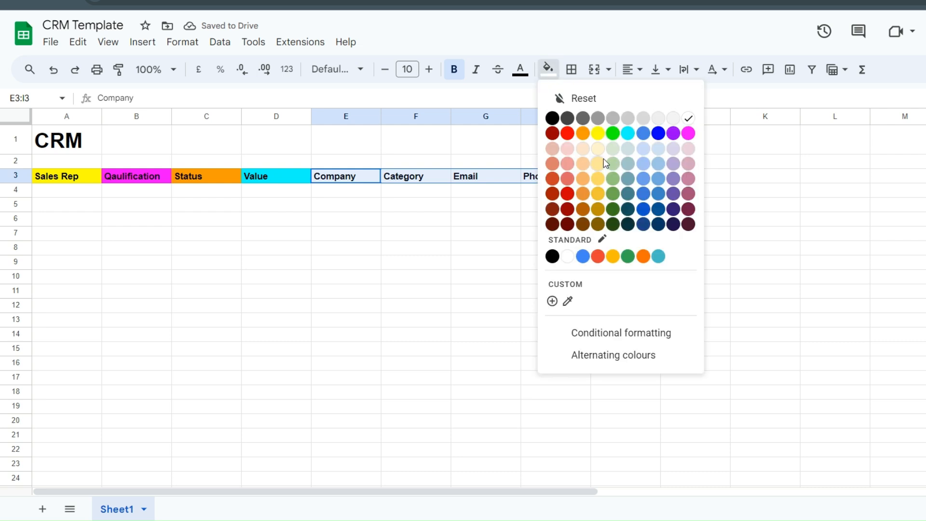
{"action": "left_click", "coordinate": [627, 149]}
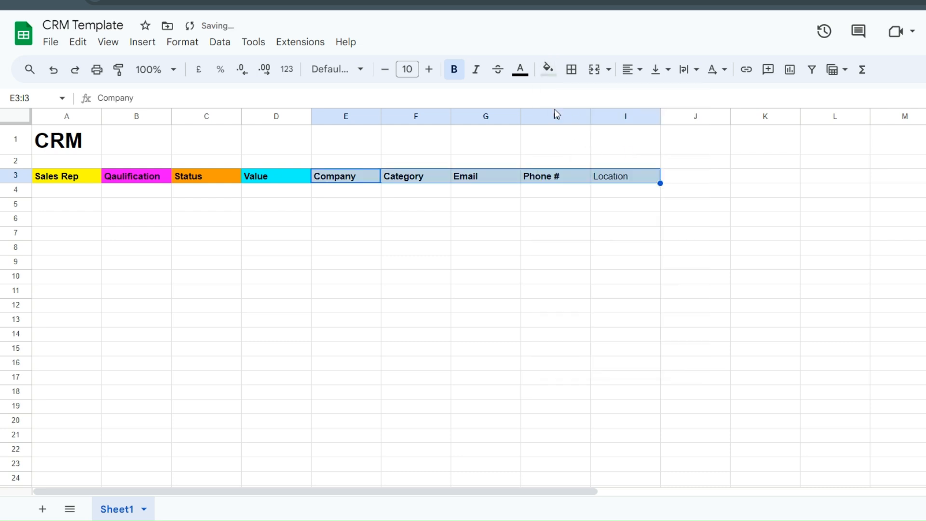
{"action": "left_click", "coordinate": [547, 69]}
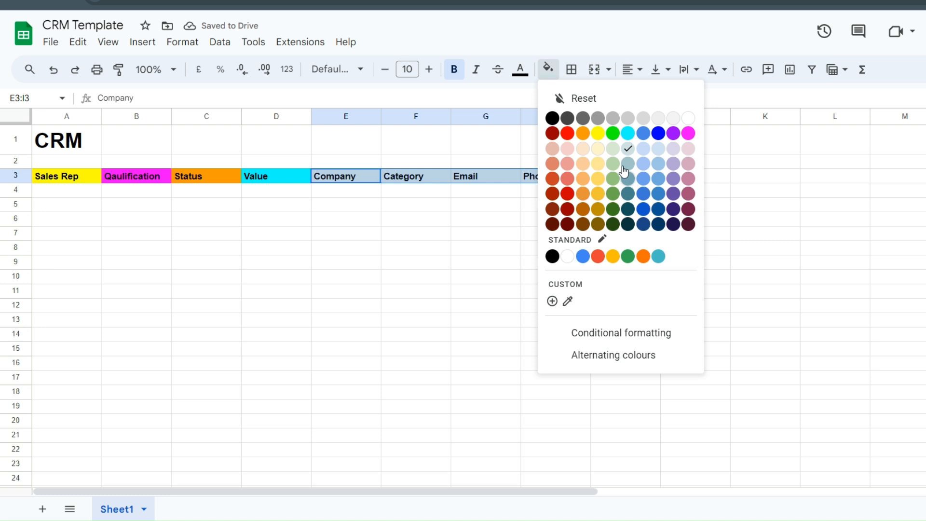
{"action": "left_click", "coordinate": [663, 120]}
{"action": "left_click", "coordinate": [444, 249]}
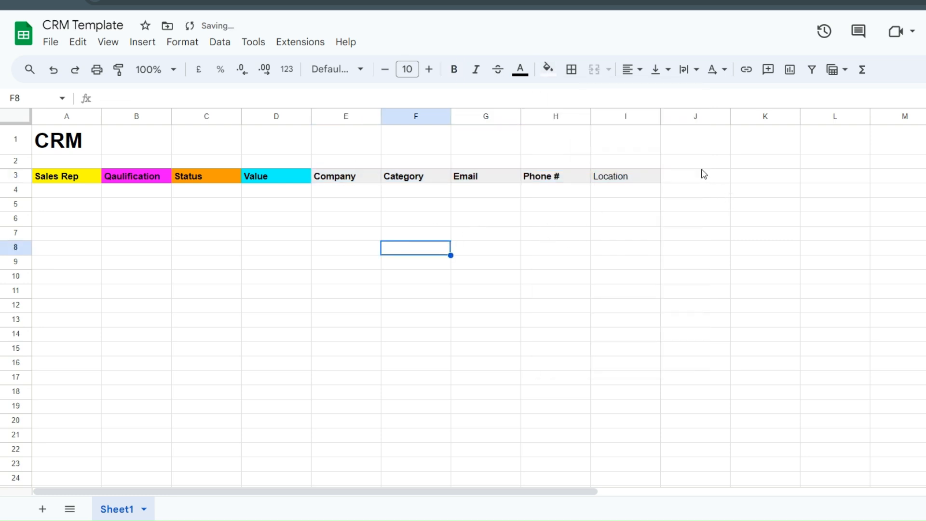
- Add a bold 'Stakeholder Name' header in J3
{"action": "double_click", "coordinate": [682, 177]}
{"action": "type", "text": "Sat"}
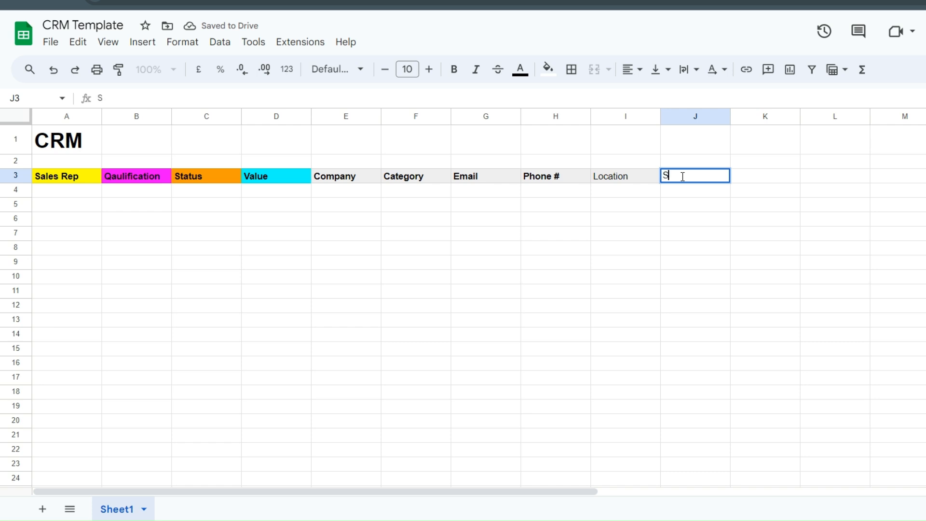
{"action": "type", "text": "take"}
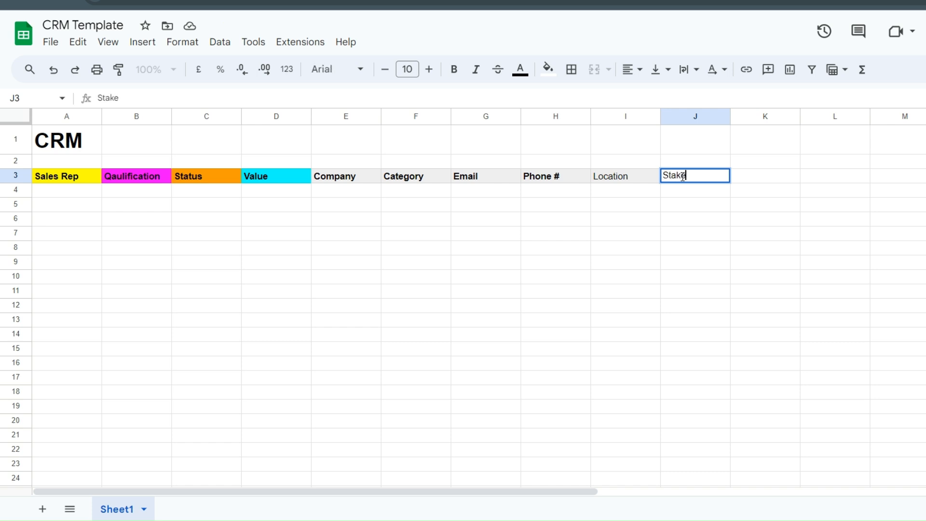
{"action": "type", "text": "holder Info"}
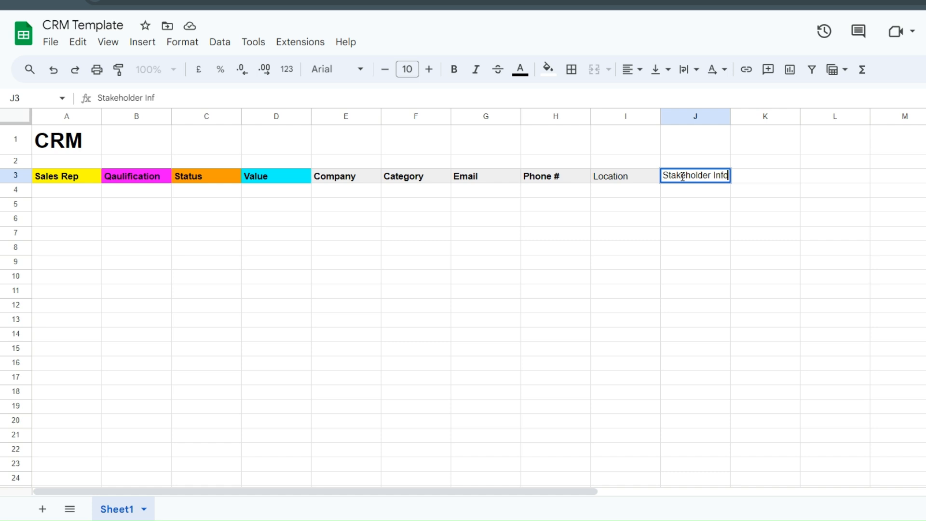
{"action": "left_click", "coordinate": [710, 237]}
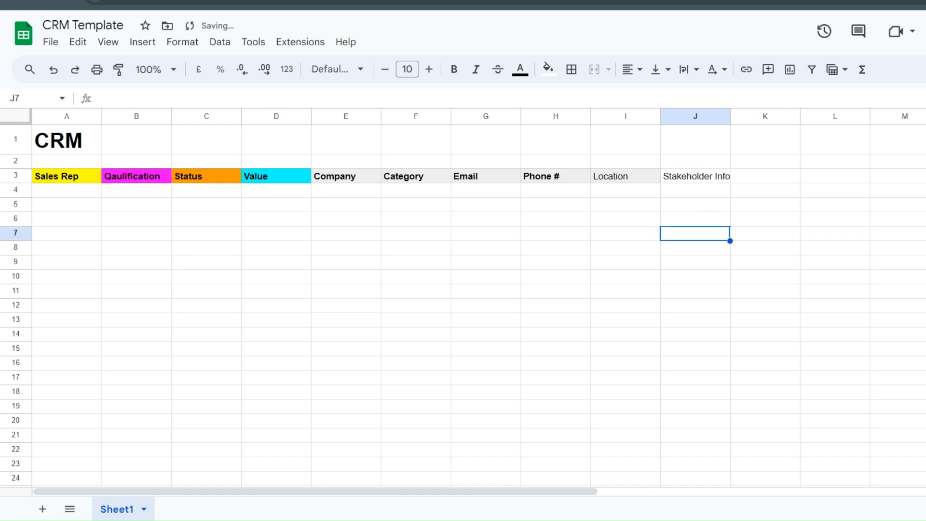
{"action": "left_click", "coordinate": [307, 349]}
{"action": "double_click", "coordinate": [722, 176]}
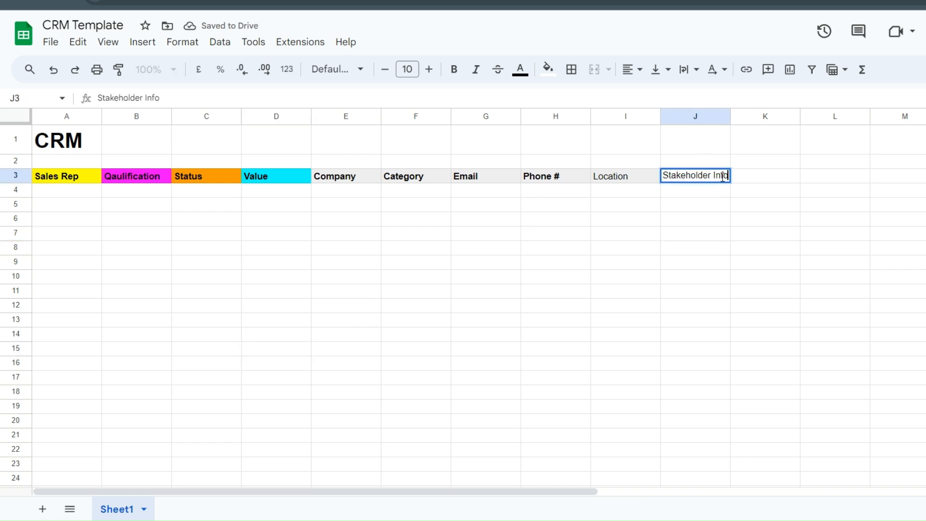
{"action": "key", "text": "BackSpace"}
{"action": "key", "text": "BackSpace"}
{"action": "key", "text": "BackSpace"}
{"action": "key", "text": "BackSpace"}
{"action": "type", "text": "Names"}
{"action": "key", "text": "BackSpace"}
{"action": "key", "text": "ctrl+a"}
{"action": "key", "text": "ctrl+b"}
{"action": "left_click", "coordinate": [747, 238]}
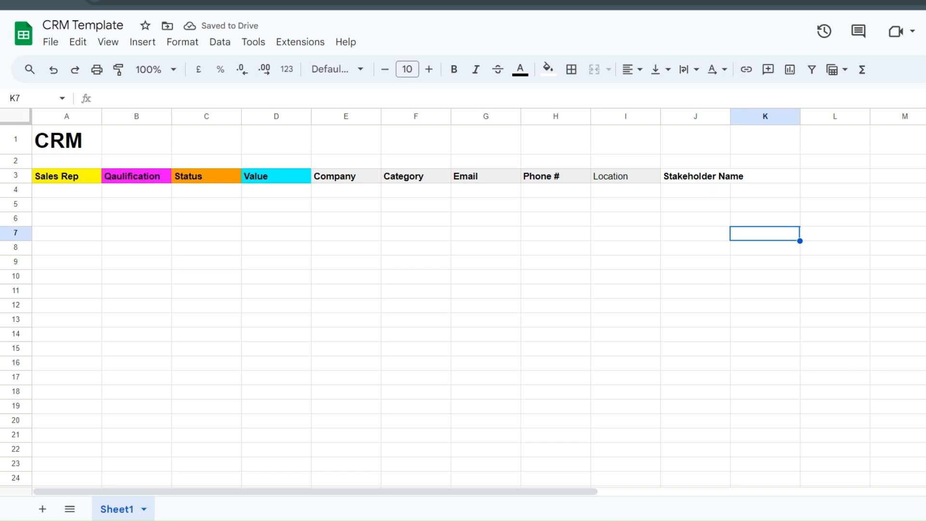
- Add a bold 'Stakeholder Phone #' header in K3
{"action": "left_click", "coordinate": [412, 322]}
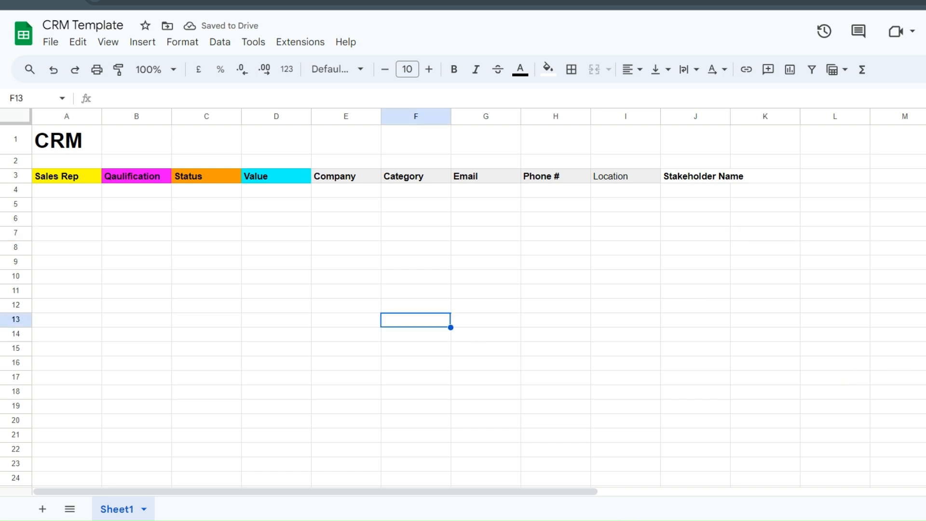
{"action": "left_click", "coordinate": [761, 173]}
{"action": "left_click", "coordinate": [761, 172]}
{"action": "type", "text": "Stake"}
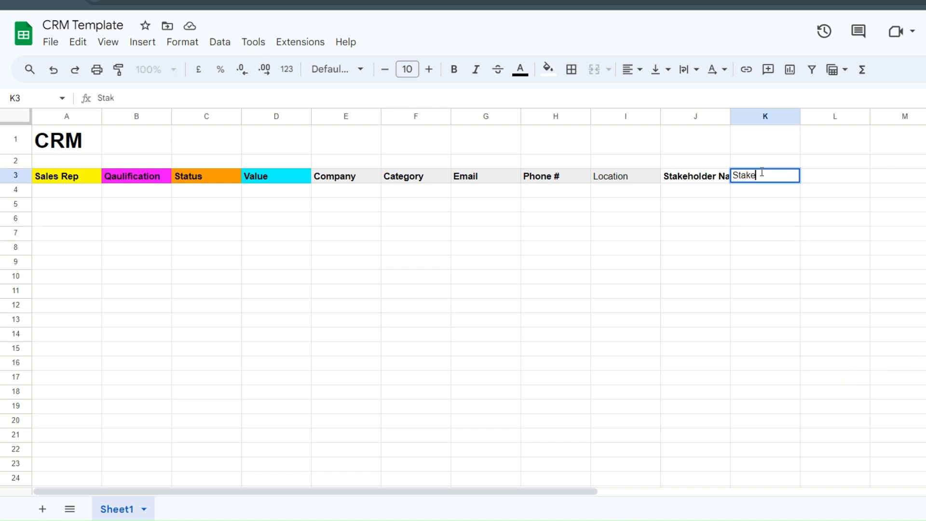
{"action": "type", "text": "holder Phone #"}
{"action": "key", "text": "ctrl+a"}
{"action": "key", "text": "ctrl+b"}
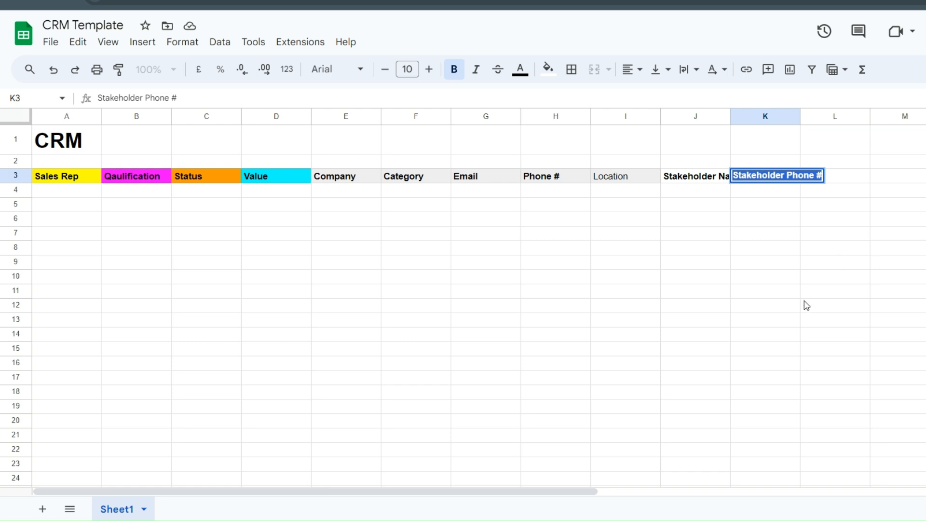
{"action": "left_click", "coordinate": [804, 288]}
- Add a bold 'Stakeholder Email' header in L3
{"action": "double_click", "coordinate": [834, 175]}
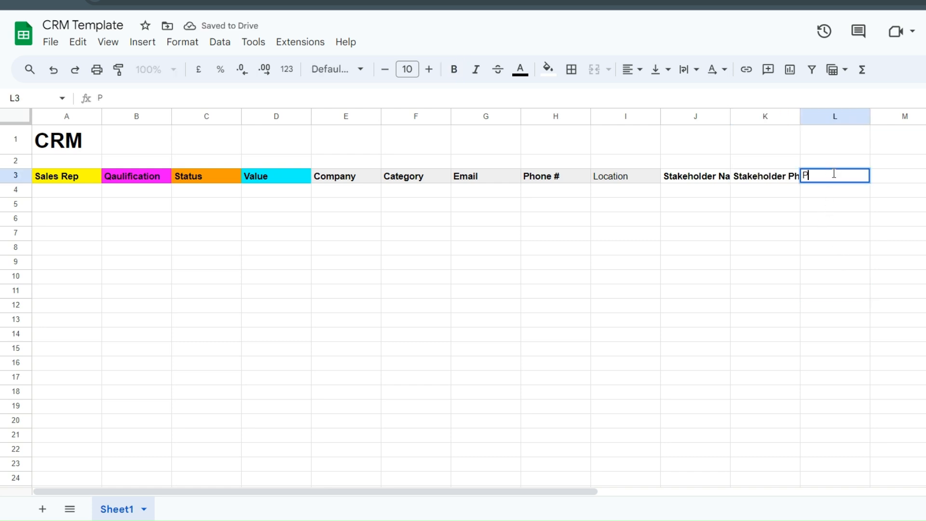
{"action": "type", "text": "P"}
{"action": "key", "text": "BackSpace"}
{"action": "type", "text": "Sta"}
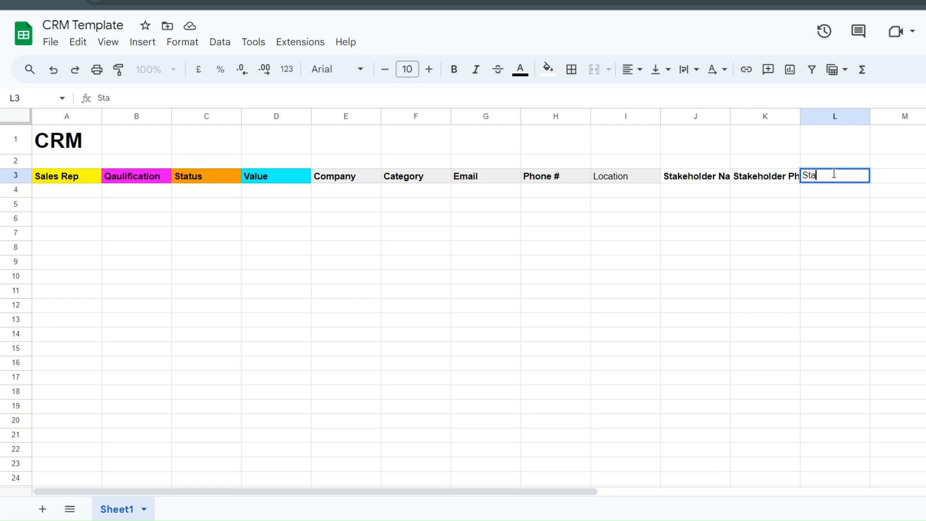
{"action": "type", "text": "keholder Email"}
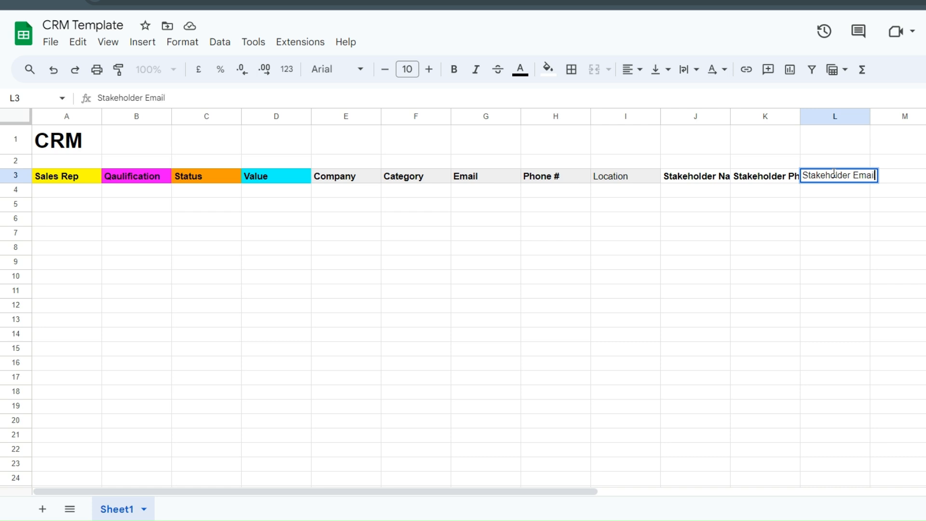
{"action": "key", "text": "ctrl+a"}
{"action": "key", "text": "ctrl+b"}
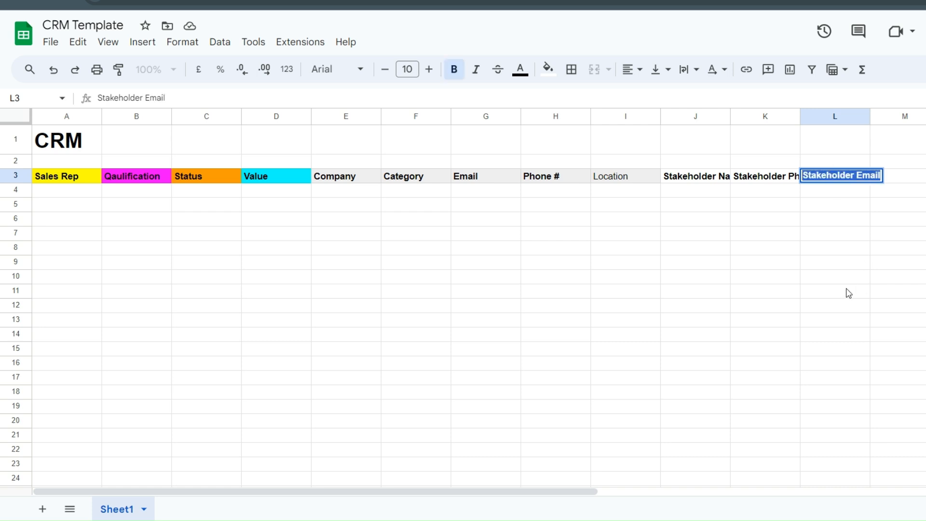
{"action": "left_click", "coordinate": [847, 291]}
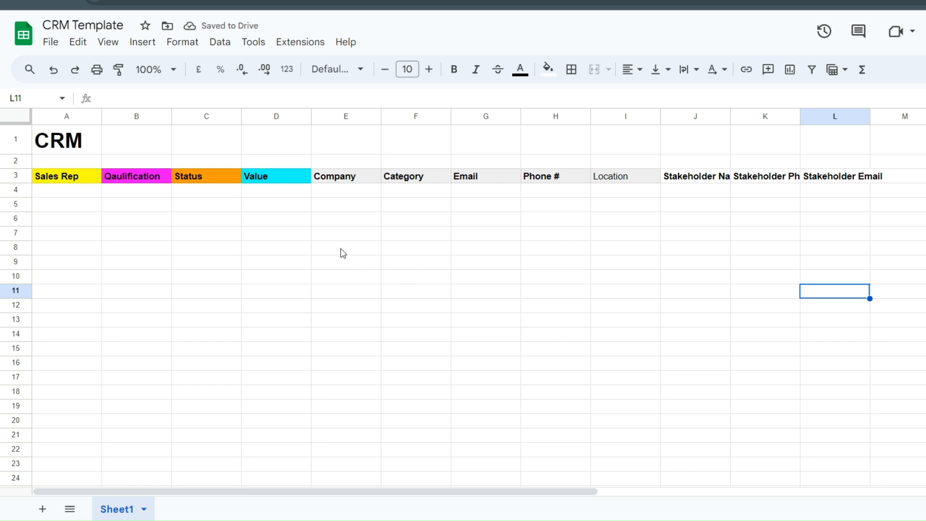
{"action": "left_click", "coordinate": [325, 339]}
- Add bold 'Date Last Contact' in M3 and a '# of time…' header in N3
{"action": "double_click", "coordinate": [893, 178]}
{"action": "type", "text": "Date Last"}
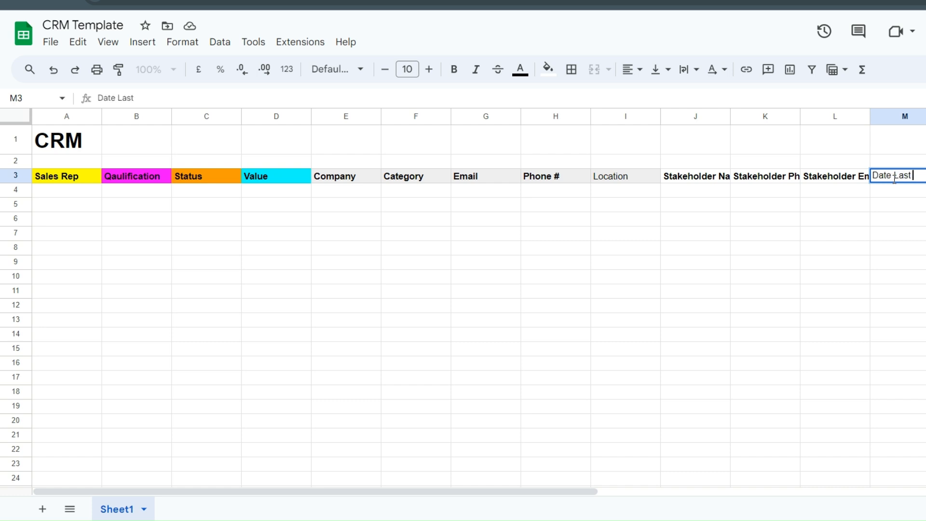
{"action": "type", "text": " COntact"}
{"action": "key", "text": "BackSpace"}
{"action": "key", "text": "BackSpace"}
{"action": "key", "text": "BackSpace"}
{"action": "type", "text": "o"}
{"action": "key", "text": "ctrl+a"}
{"action": "key", "text": "ctrl+b"}
{"action": "key", "text": "Tab"}
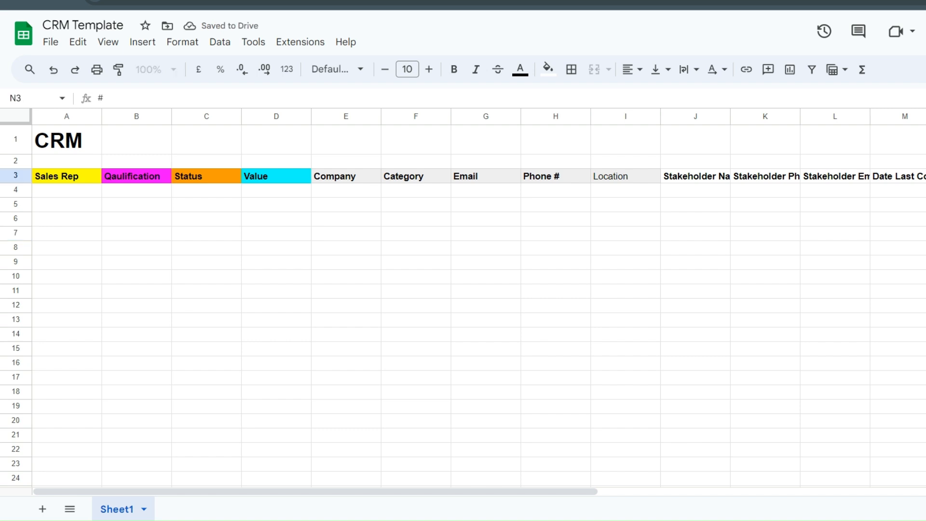
{"action": "type", "text": "# of times Contacte"}
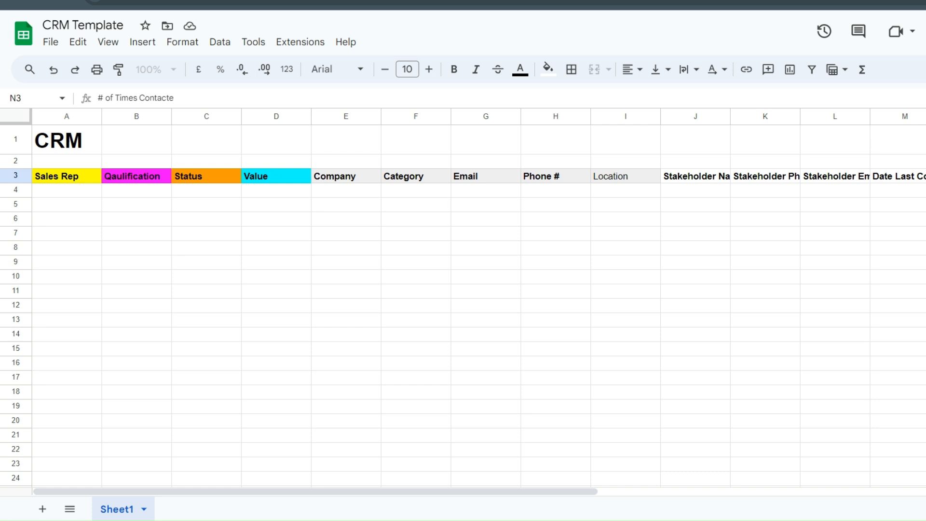
{"action": "key", "text": "ctrl+b"}
{"action": "left_click", "coordinate": [925, 233]}
{"action": "left_click", "coordinate": [925, 176]}
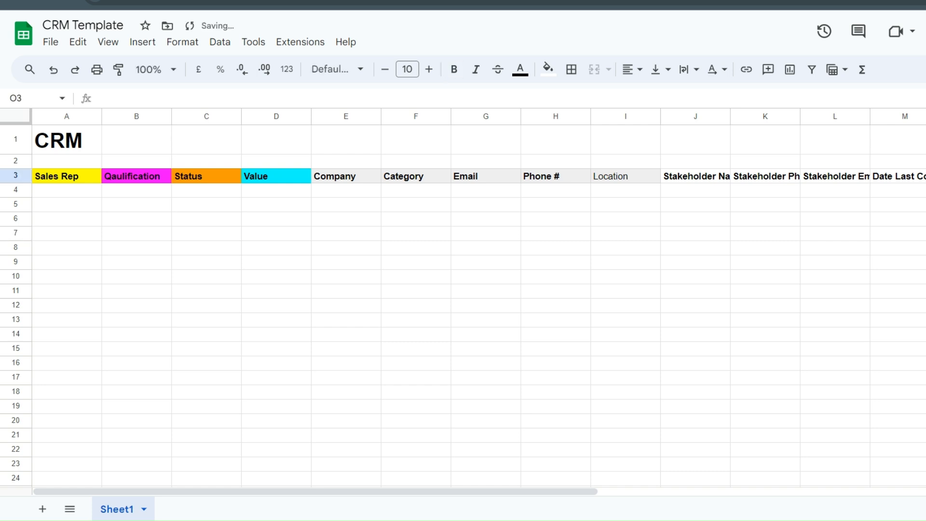
- Add a bold 'Actionable' header in O3
{"action": "double_click", "coordinate": [925, 176]}
{"action": "type", "text": "Actionables"}
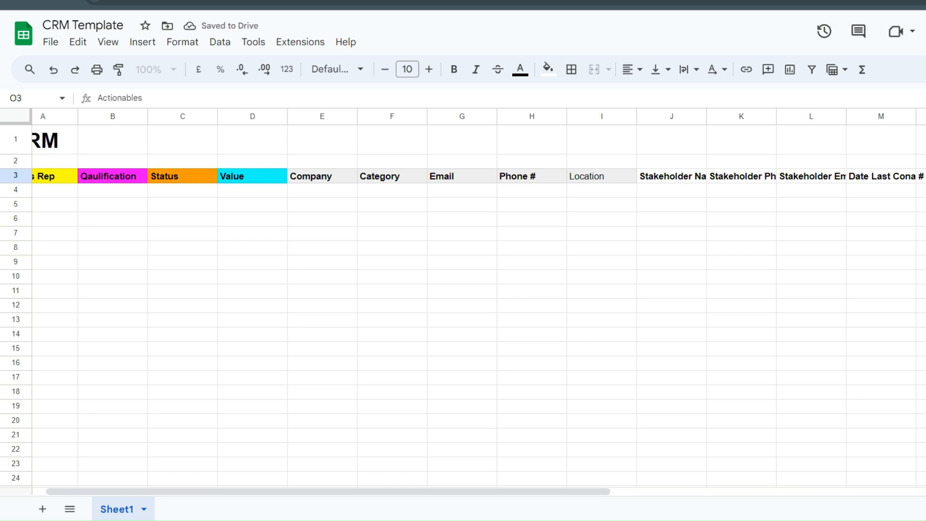
{"action": "key", "text": "BackSpace"}
{"action": "key", "text": "ctrl+b"}
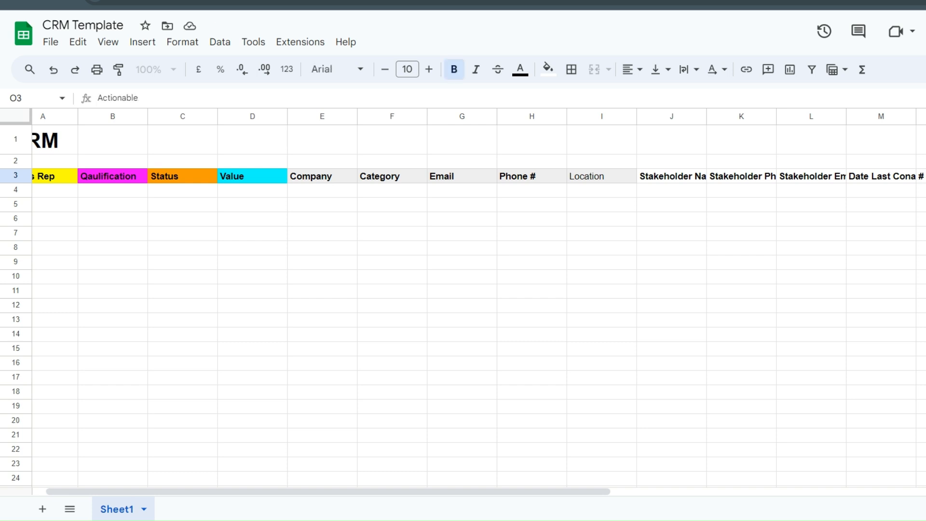
{"action": "left_click", "coordinate": [603, 325]}
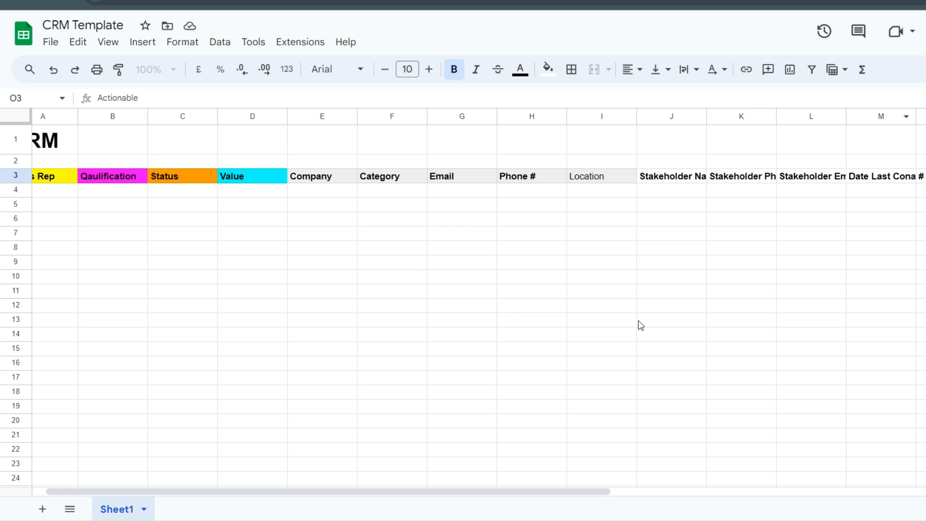
{"action": "left_click", "coordinate": [644, 175]}
- Fill the stakeholder headers J3 through O3 bright green
{"action": "key", "text": "ctrl+shift+Right"}
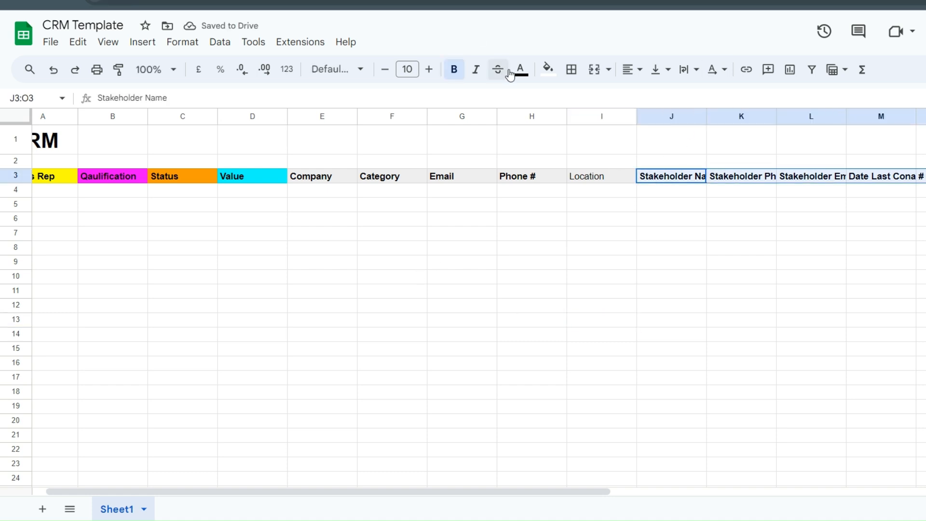
{"action": "left_click", "coordinate": [550, 72]}
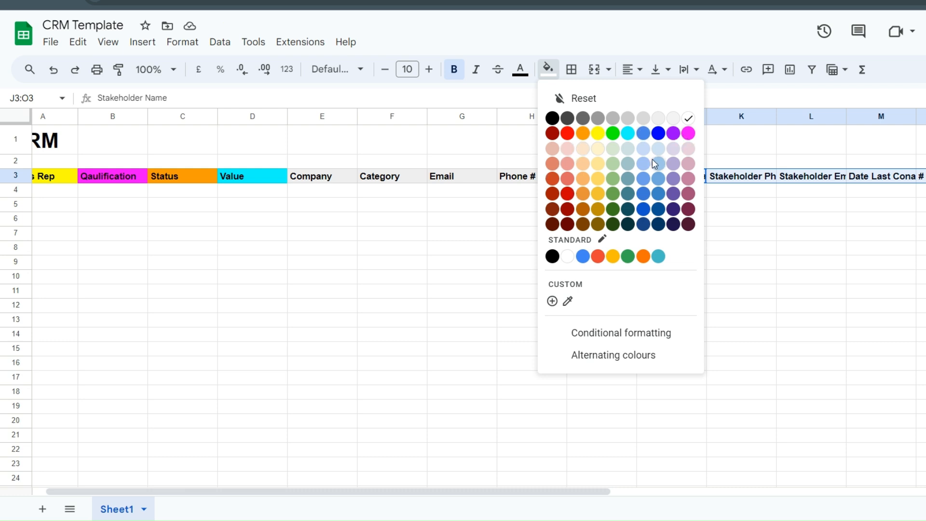
{"action": "left_click", "coordinate": [613, 133]}
{"action": "left_click", "coordinate": [421, 335]}
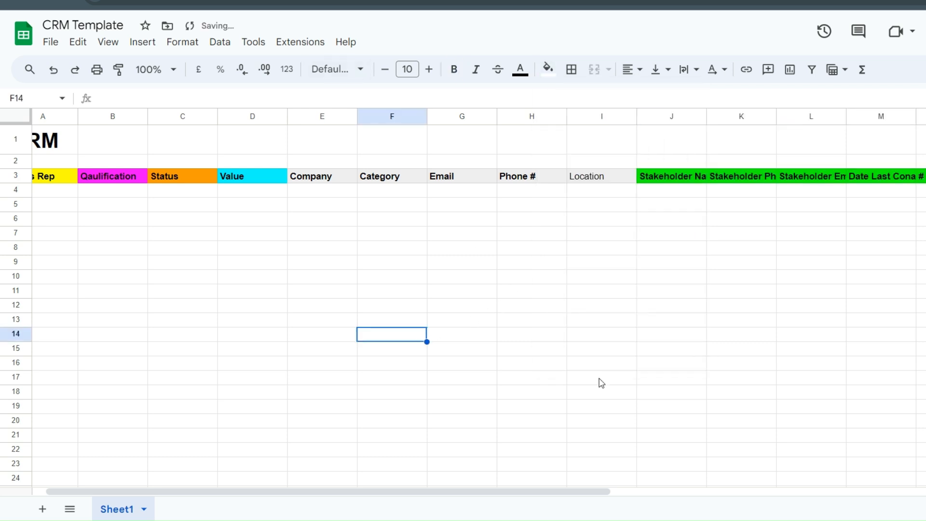
- Try white text and black fill on J3, then restore bright green fill with black text
{"action": "left_click", "coordinate": [667, 181]}
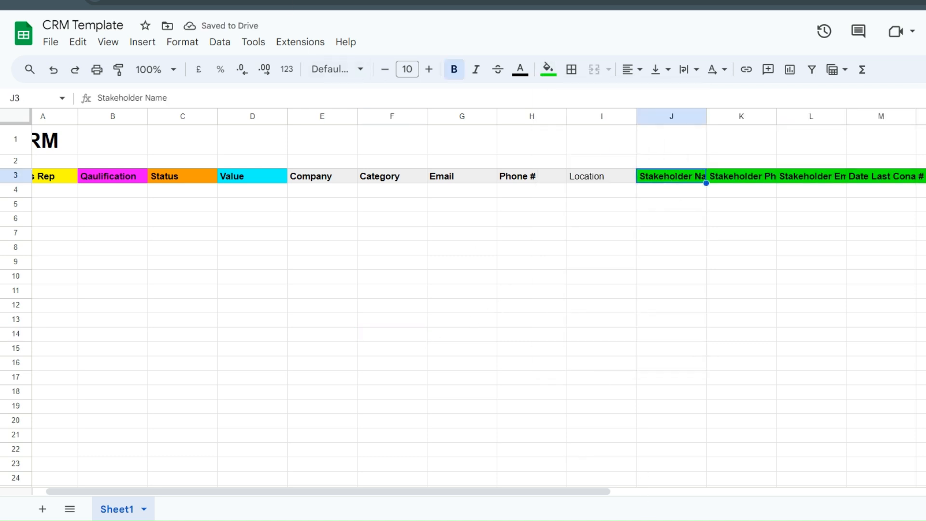
{"action": "left_click", "coordinate": [519, 74]}
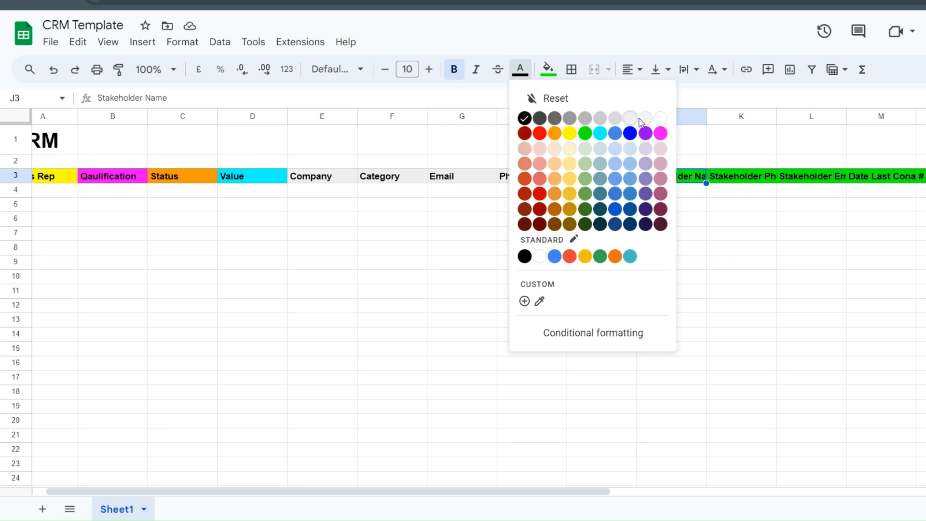
{"action": "left_click", "coordinate": [660, 117]}
{"action": "left_click", "coordinate": [744, 262]}
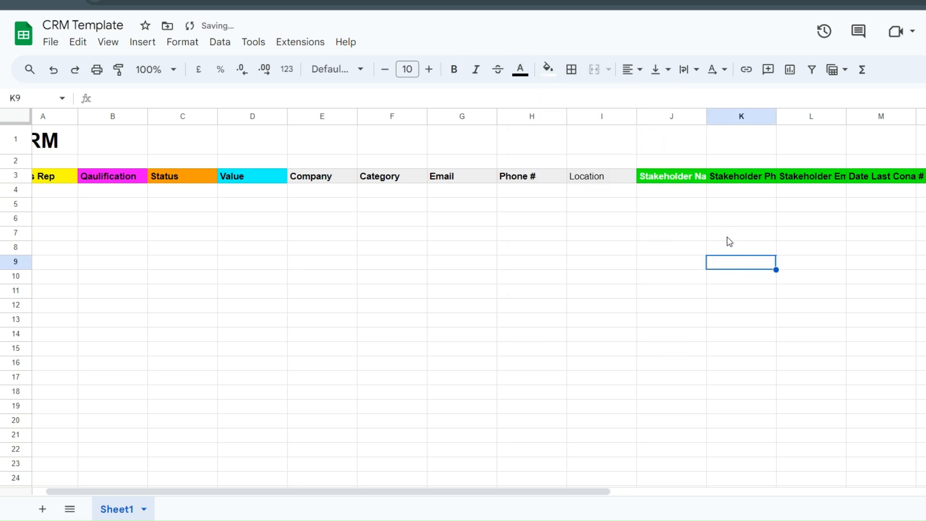
{"action": "left_click", "coordinate": [695, 179]}
{"action": "left_click", "coordinate": [548, 69]}
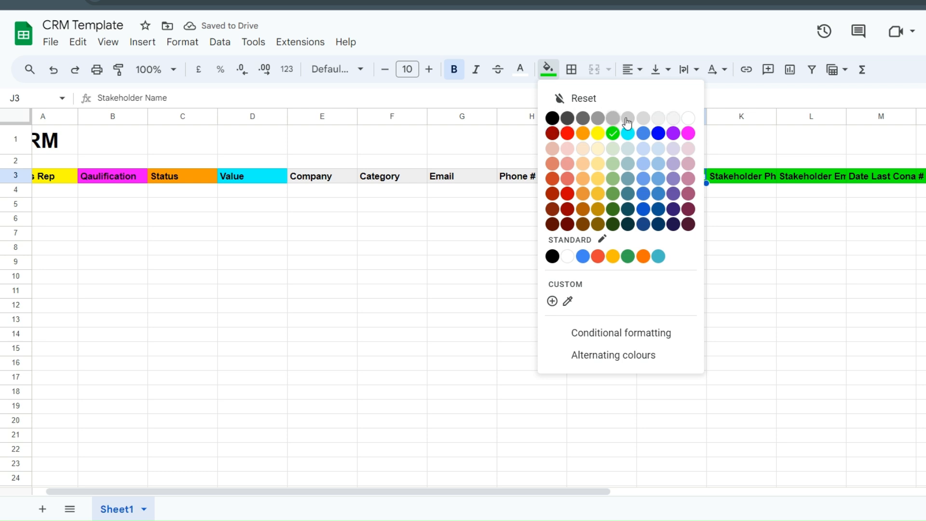
{"action": "left_click", "coordinate": [552, 117]}
{"action": "left_click", "coordinate": [448, 262]}
{"action": "left_click", "coordinate": [678, 175]}
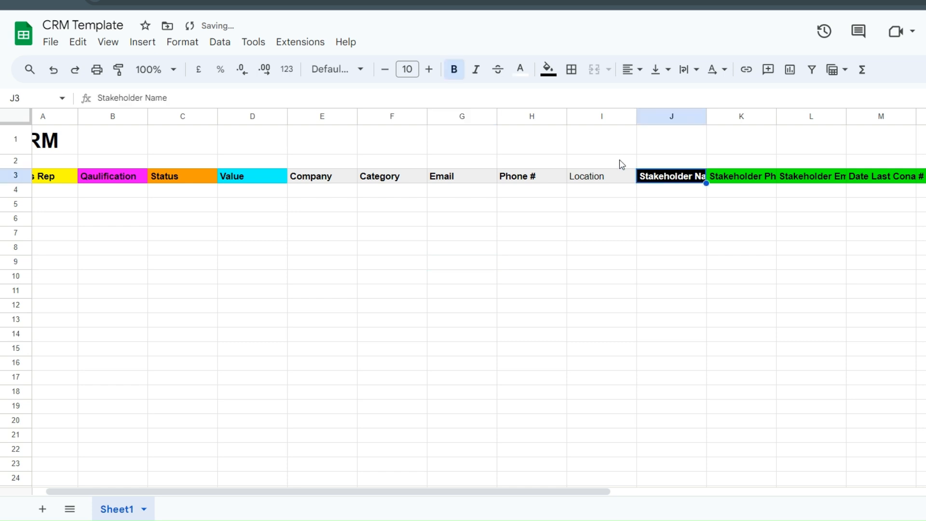
{"action": "left_click", "coordinate": [547, 69]}
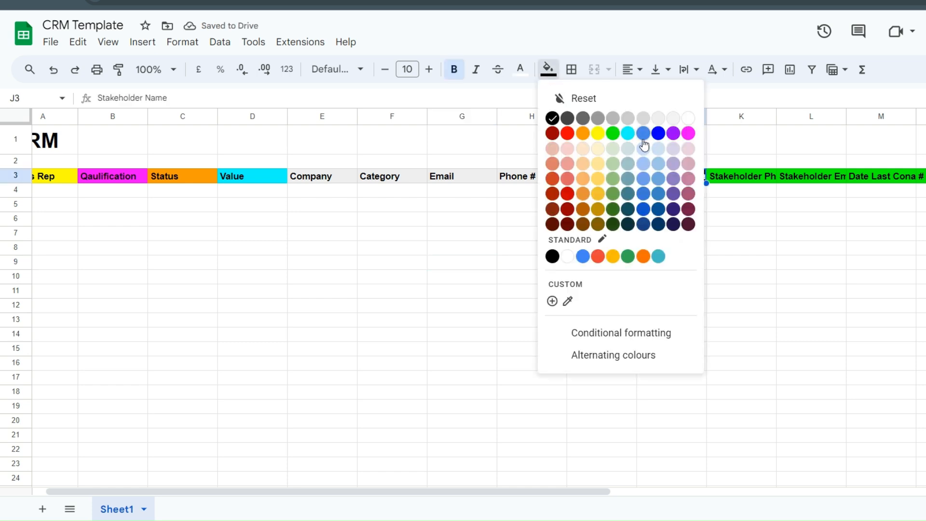
{"action": "left_click", "coordinate": [611, 135]}
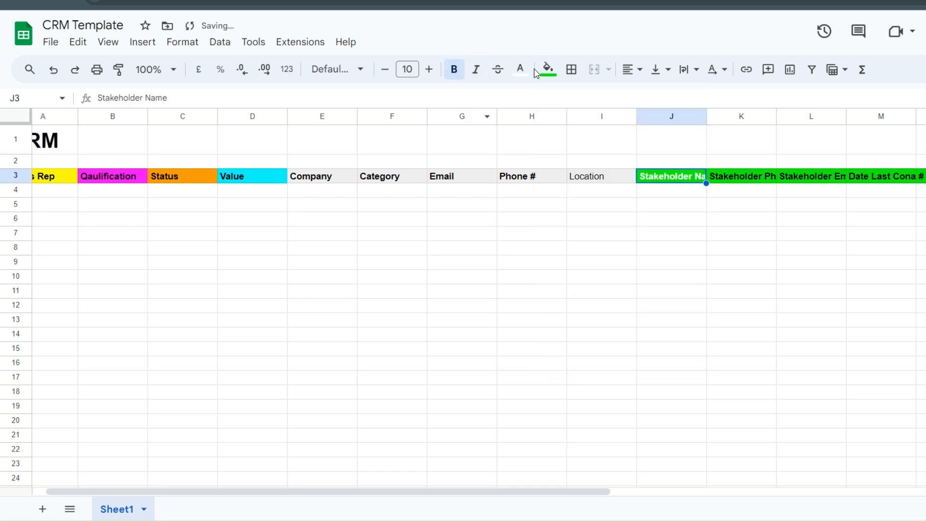
{"action": "left_click", "coordinate": [519, 69]}
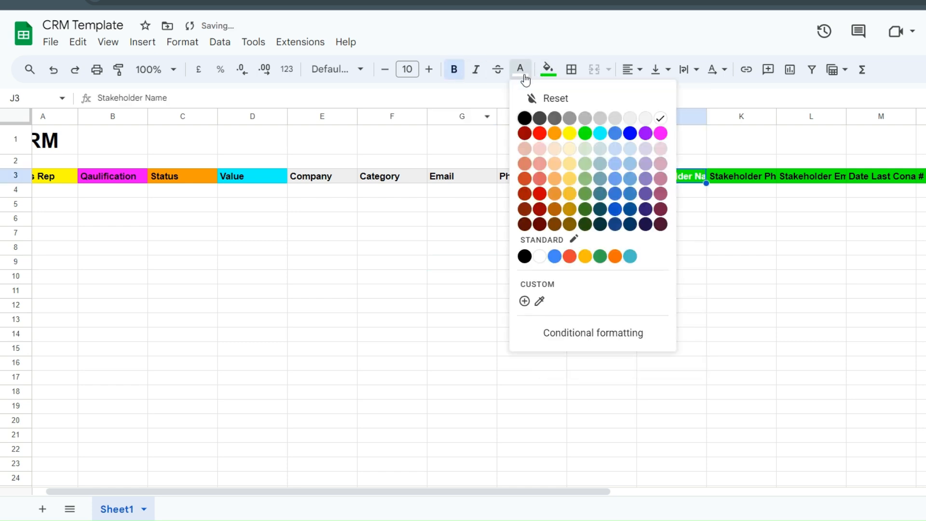
{"action": "left_click", "coordinate": [524, 117]}
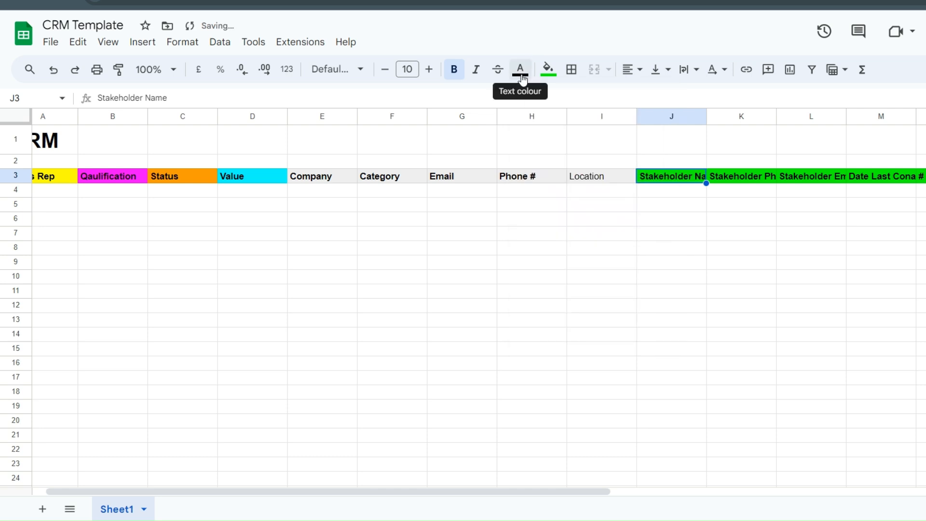
{"action": "left_click", "coordinate": [665, 274]}
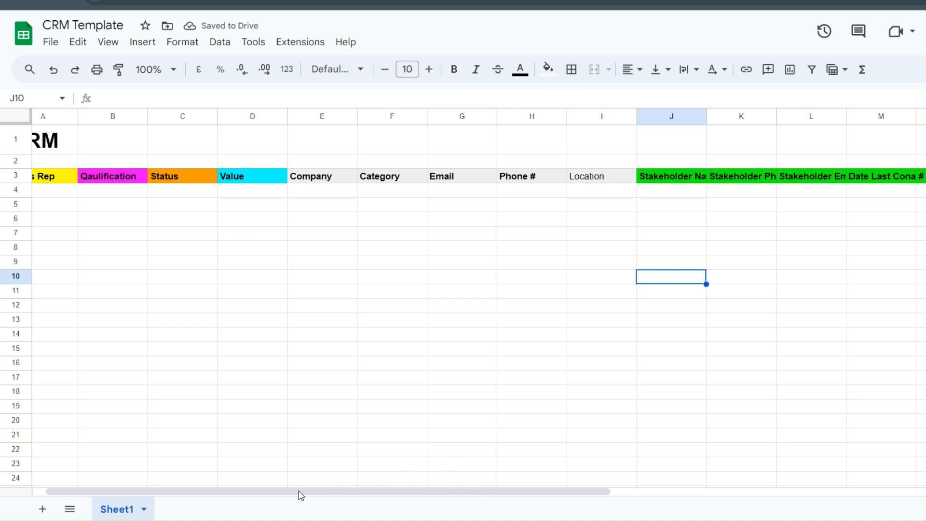
{"action": "left_click_drag", "start_coordinate": [317, 492], "coordinate": [305, 492]}
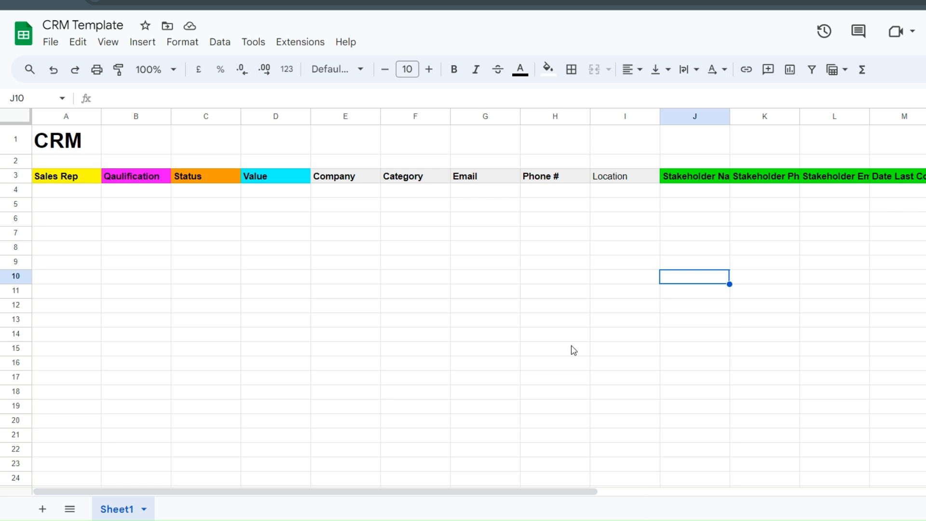
- Type a stray 'Cat' into cell A4, then clear it again
{"action": "left_click", "coordinate": [227, 293]}
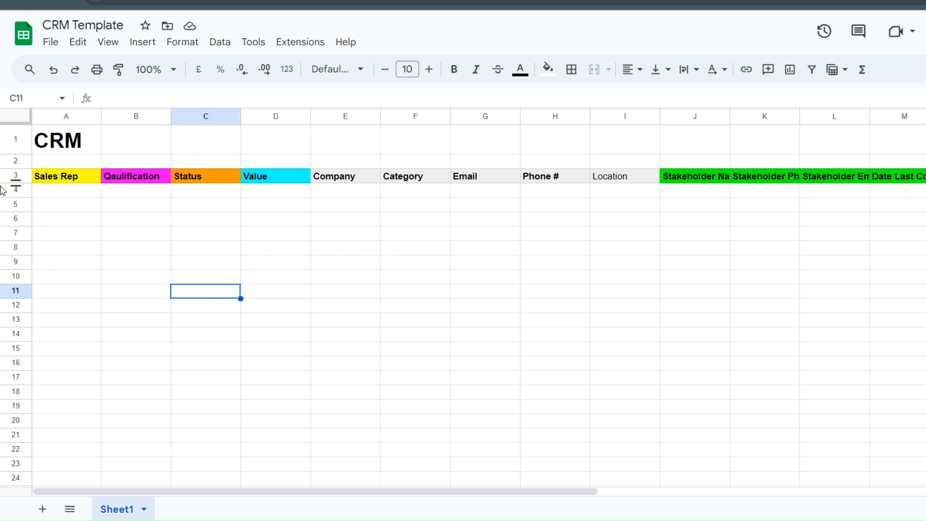
{"action": "left_click", "coordinate": [78, 192]}
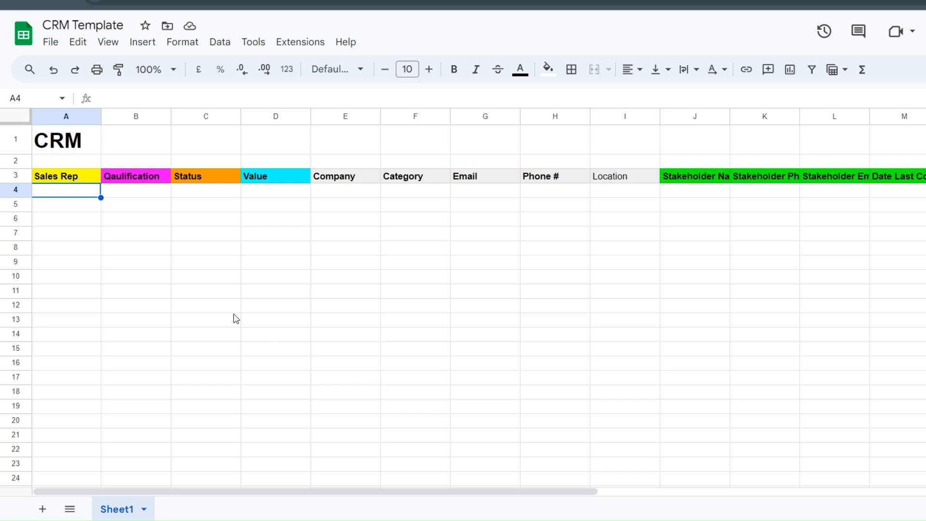
{"action": "left_click", "coordinate": [186, 295]}
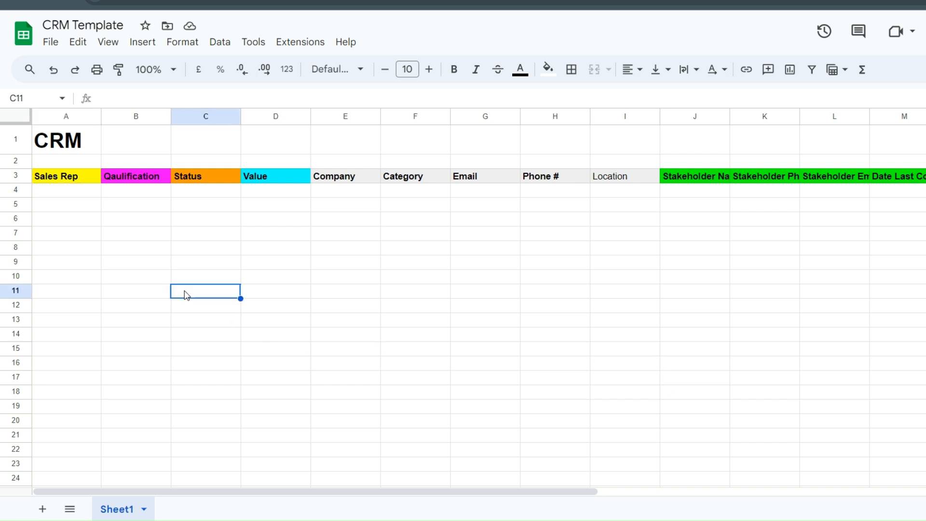
{"action": "left_click", "coordinate": [79, 193]}
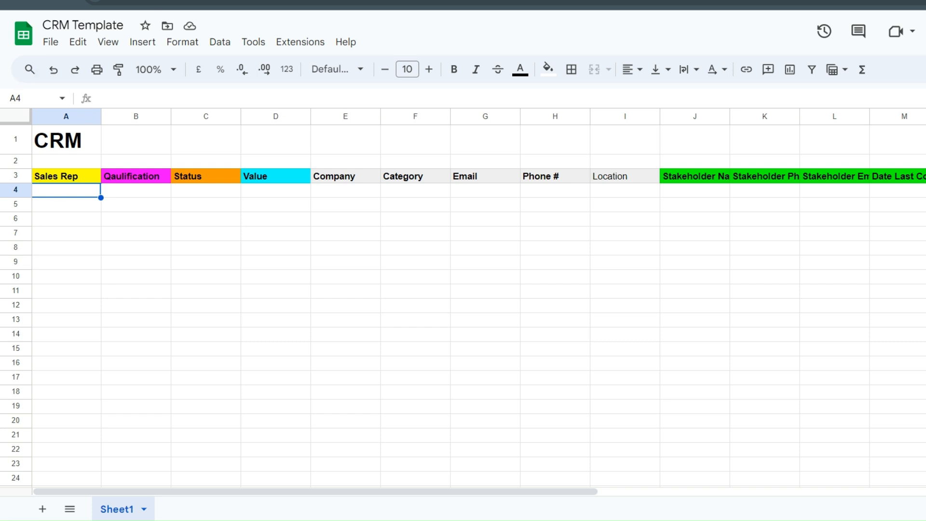
{"action": "type", "text": "Cat"}
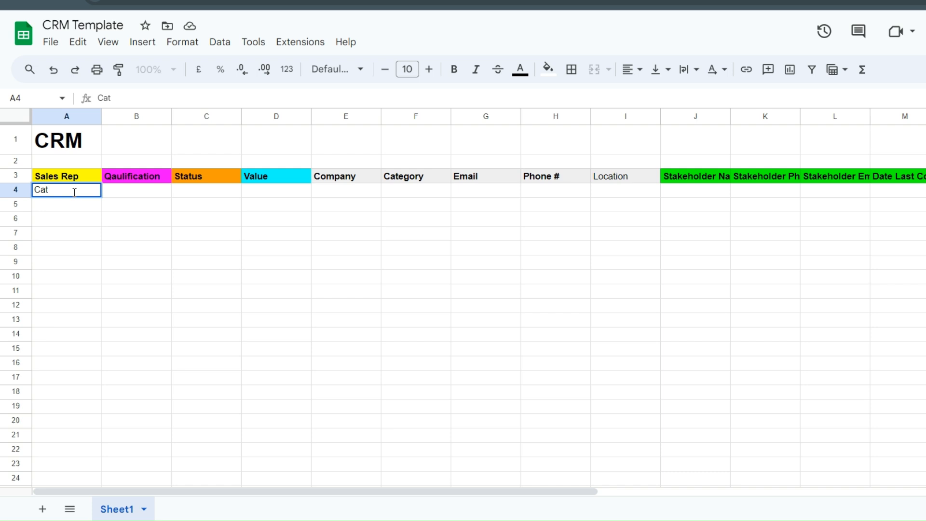
{"action": "key", "text": "BackSpace"}
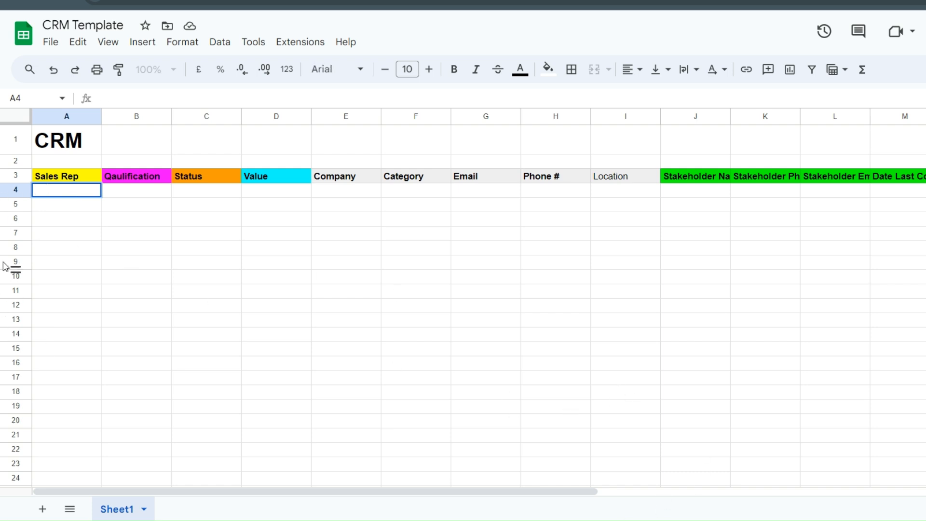
- Enter 'Category' in cell A5 and make it bold
{"action": "left_click", "coordinate": [49, 208]}
{"action": "double_click", "coordinate": [49, 203]}
{"action": "type", "text": "category"}
{"action": "double_click", "coordinate": [49, 204]}
{"action": "type", "text": "Category"}
{"action": "double_click", "coordinate": [49, 203]}
{"action": "key", "text": "ctrl+b"}
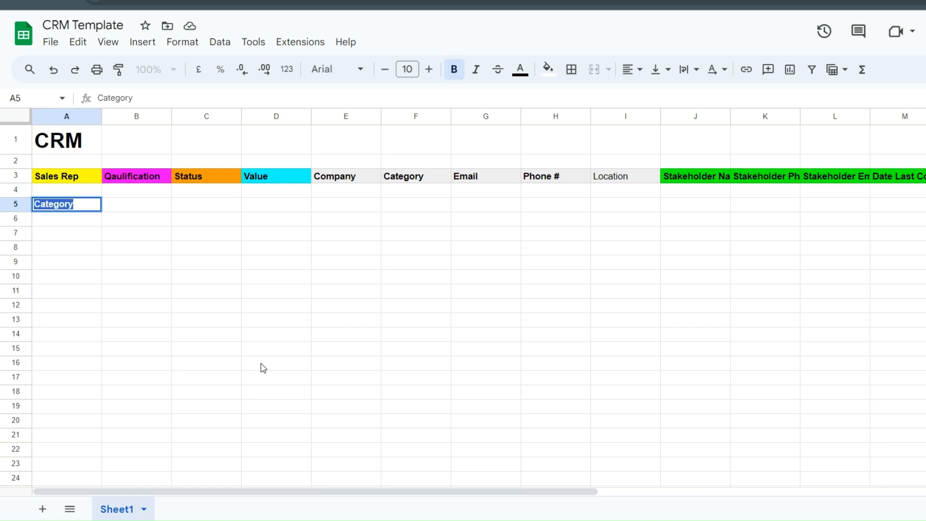
{"action": "left_click", "coordinate": [262, 365]}
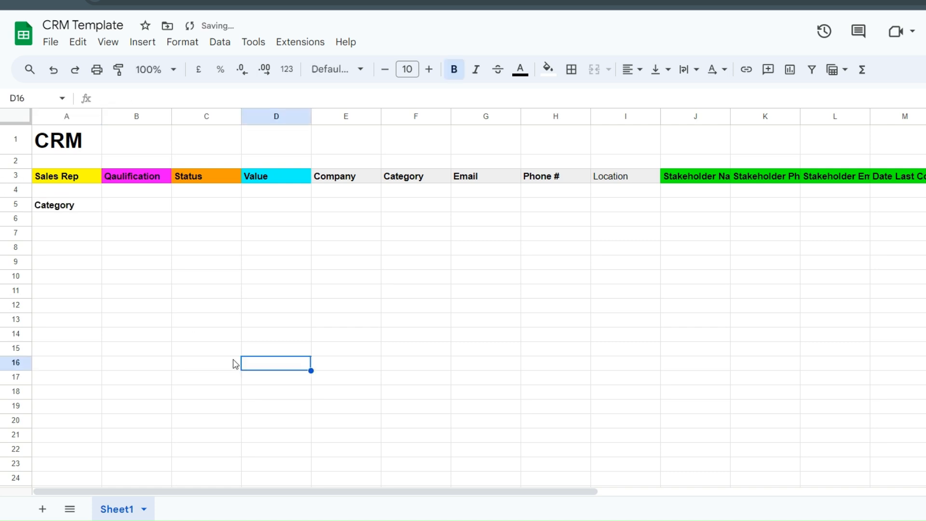
{"action": "left_click", "coordinate": [63, 222]}
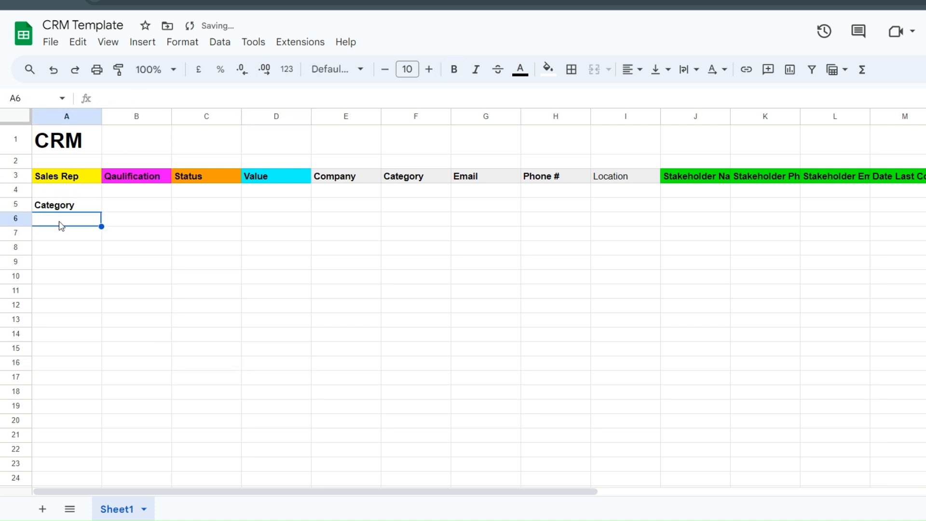
{"action": "left_click", "coordinate": [277, 321]}
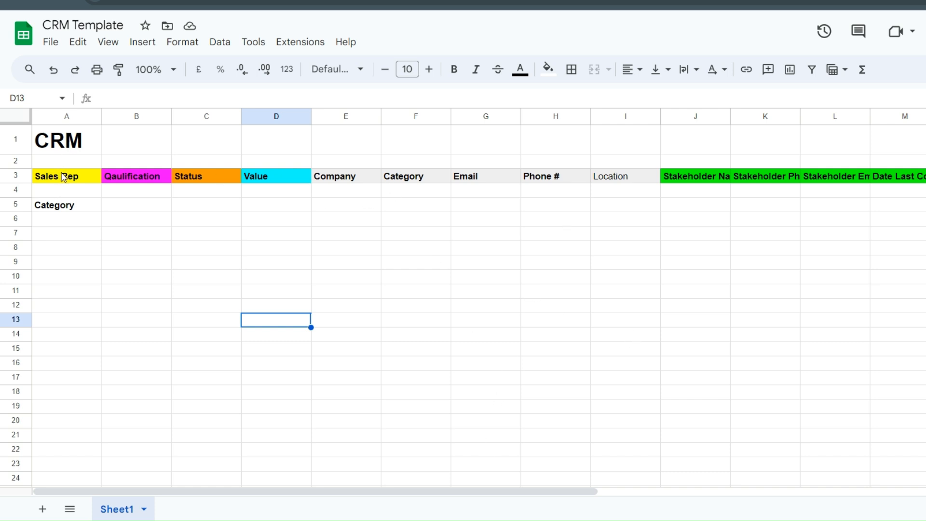
{"action": "left_click", "coordinate": [66, 222]}
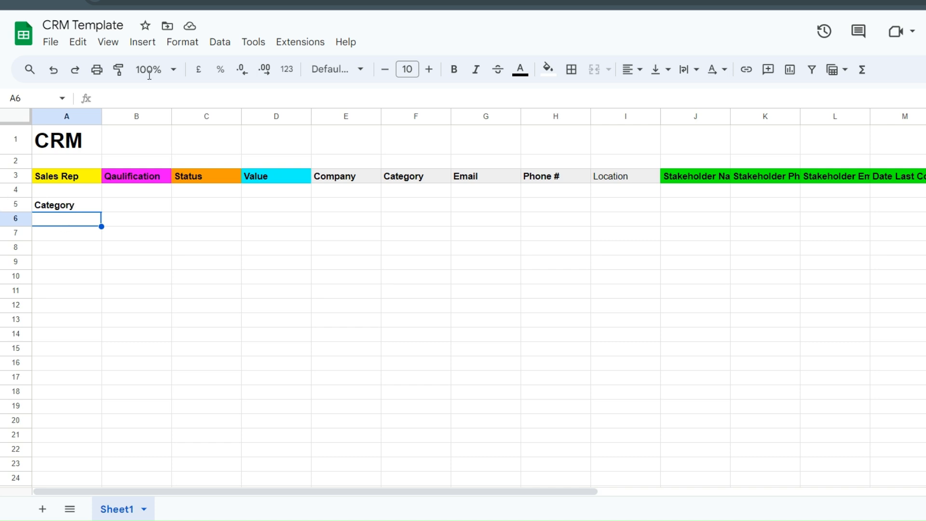
- Insert a drop-down in A6 with options Sales Rep 1, Sales Rep 2 and Sales Rep 3
{"action": "left_click", "coordinate": [140, 44]}
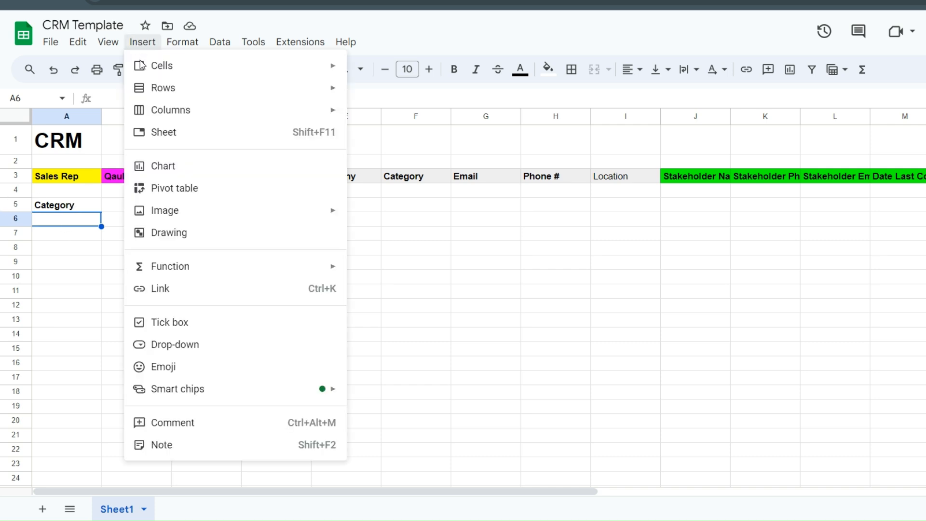
{"action": "left_click", "coordinate": [229, 354]}
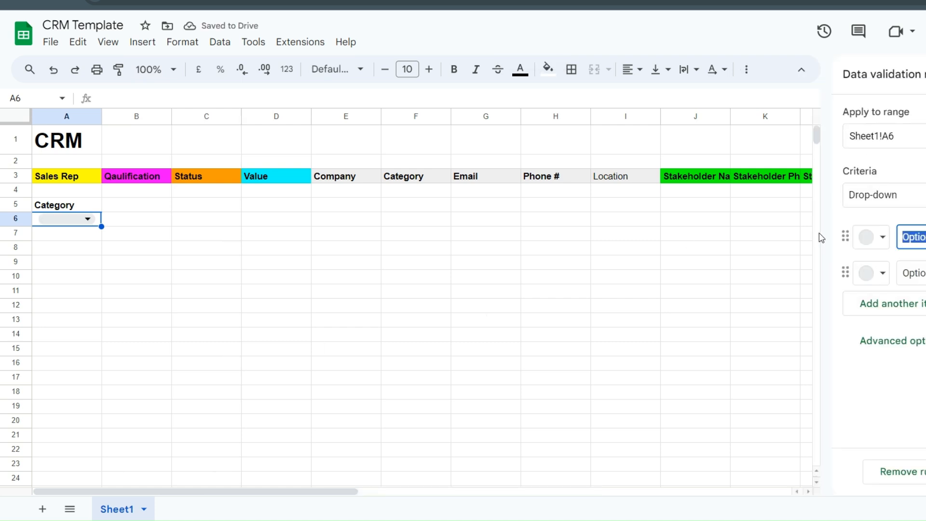
{"action": "type", "text": "Sales"}
{"action": "key", "text": "Return"}
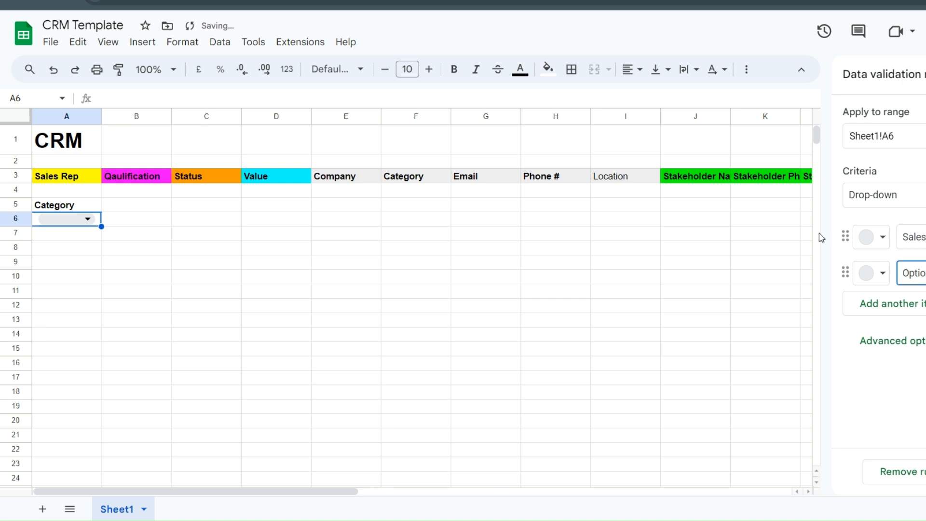
{"action": "type", "text": "Sales"}
{"action": "left_click", "coordinate": [885, 310]}
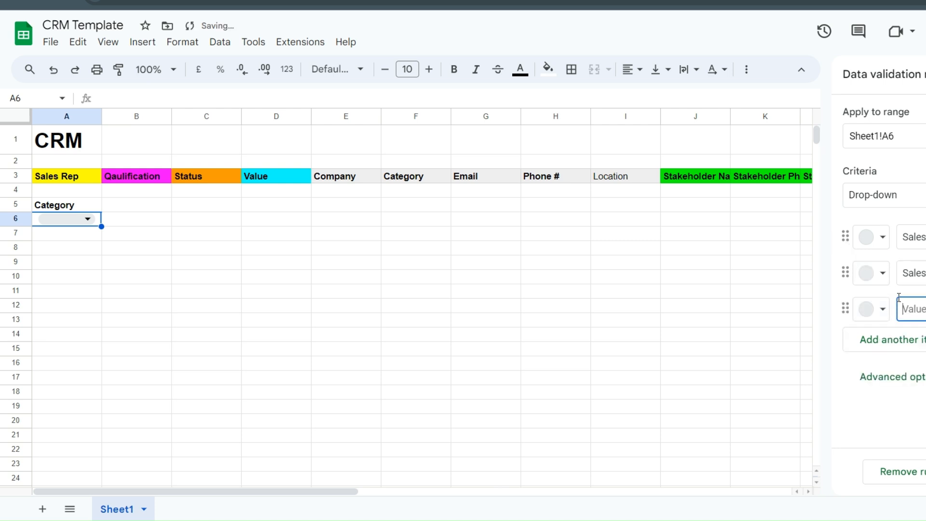
{"action": "type", "text": "Sales"}
- Colour Sales Rep 1 light yellow and give Sales Rep 3 a custom bright green (#5fff2a)
{"action": "left_click", "coordinate": [881, 238]}
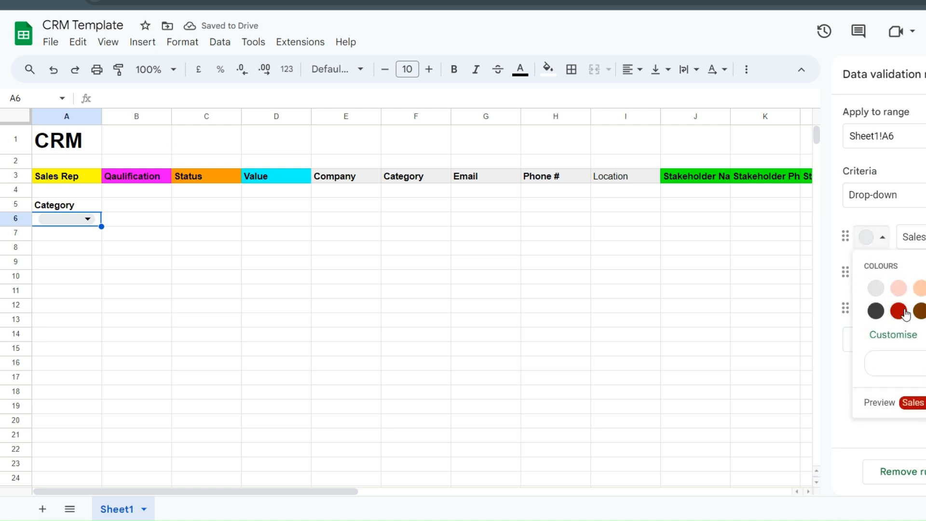
{"action": "left_click", "coordinate": [923, 287]}
{"action": "left_click", "coordinate": [878, 274]}
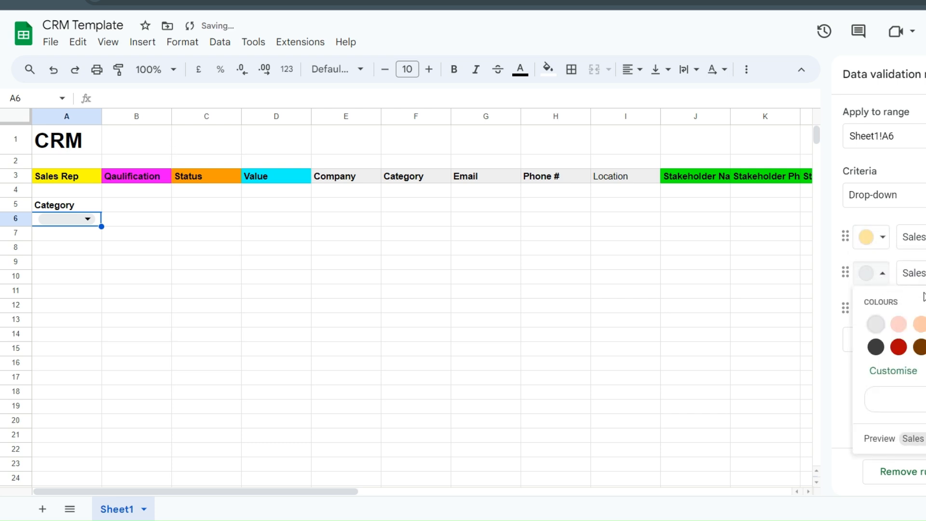
{"action": "left_click", "coordinate": [924, 324]}
{"action": "left_click", "coordinate": [882, 309]}
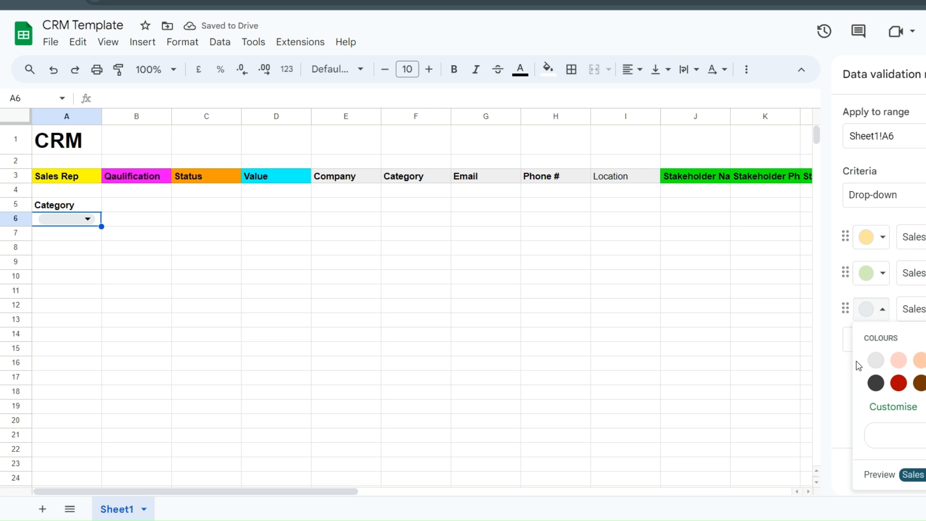
{"action": "left_click", "coordinate": [903, 366]}
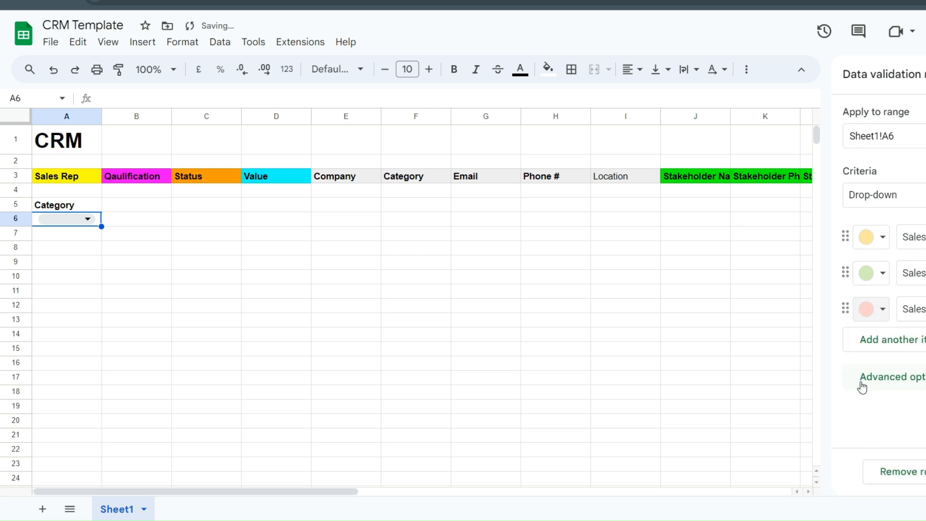
{"action": "left_click", "coordinate": [882, 310]}
{"action": "left_click", "coordinate": [893, 406]}
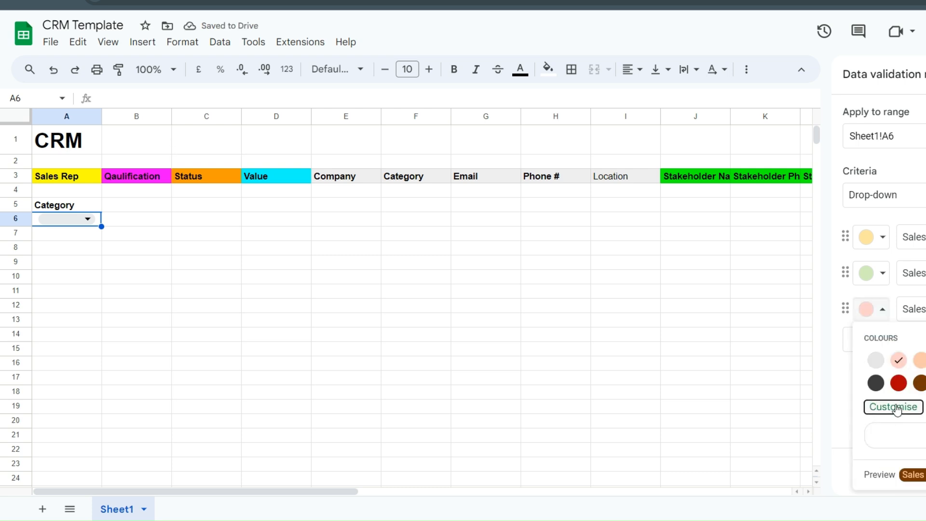
{"action": "left_click_drag", "start_coordinate": [785, 291], "coordinate": [838, 278]}
{"action": "left_click", "coordinate": [801, 404]}
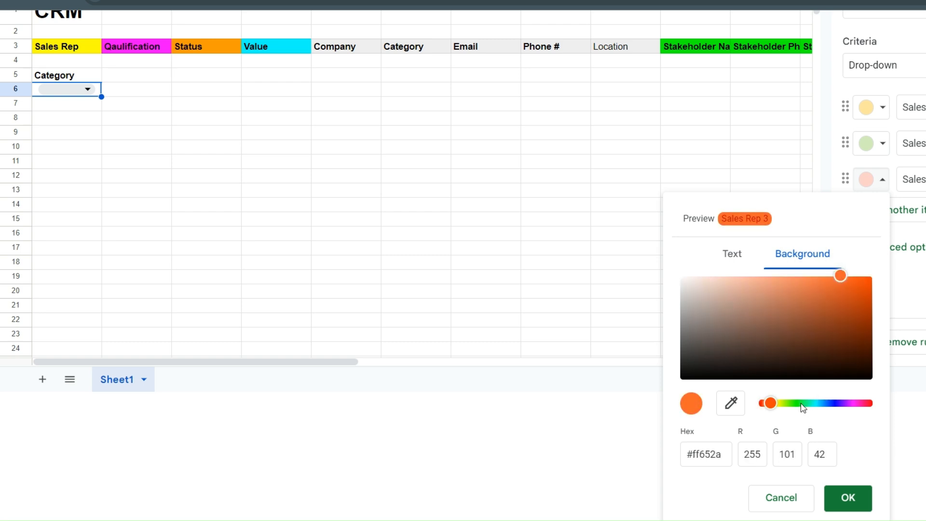
{"action": "left_click_drag", "start_coordinate": [771, 403], "coordinate": [795, 404]}
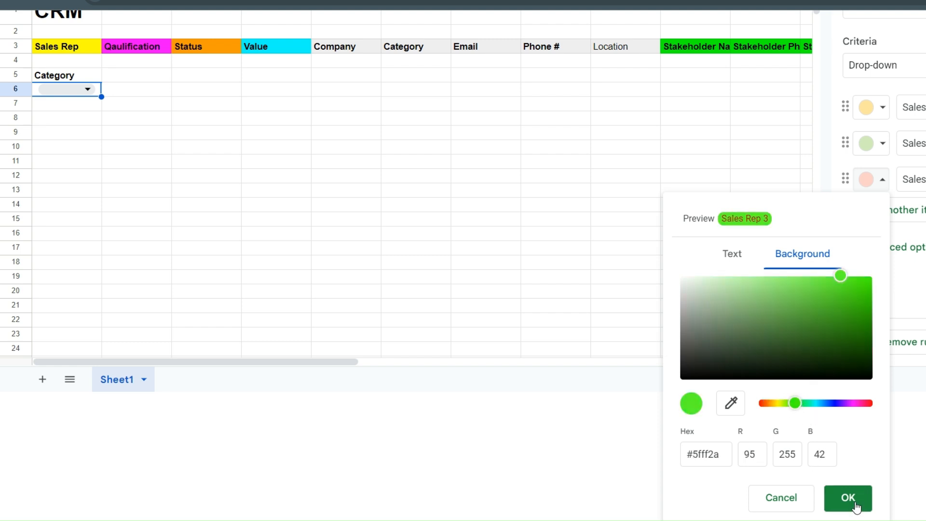
{"action": "left_click", "coordinate": [839, 500]}
- Give Sales Rep 2 a custom bright red colour (#ff000b)
{"action": "left_click", "coordinate": [883, 273]}
{"action": "left_click", "coordinate": [892, 370]}
{"action": "left_click", "coordinate": [858, 404]}
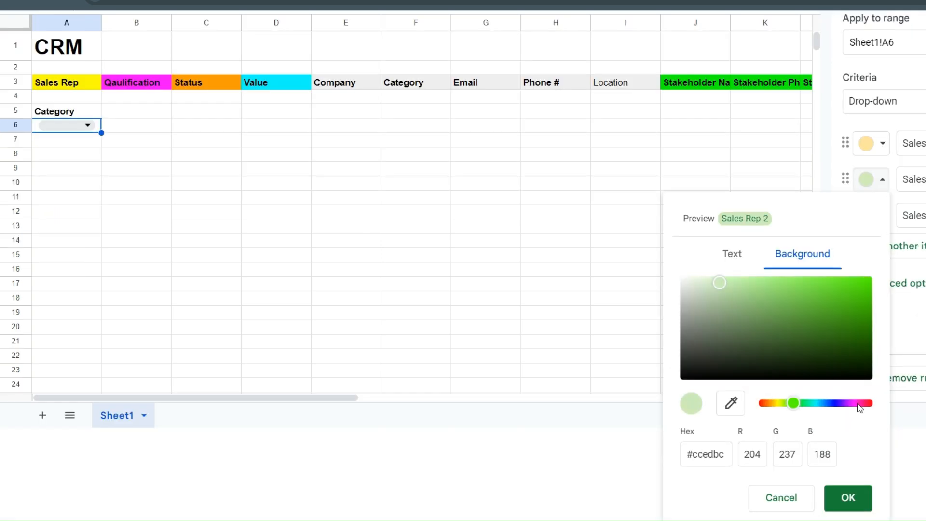
{"action": "left_click_drag", "start_coordinate": [793, 402], "coordinate": [863, 403]}
{"action": "left_click_drag", "start_coordinate": [853, 316], "coordinate": [871, 276]}
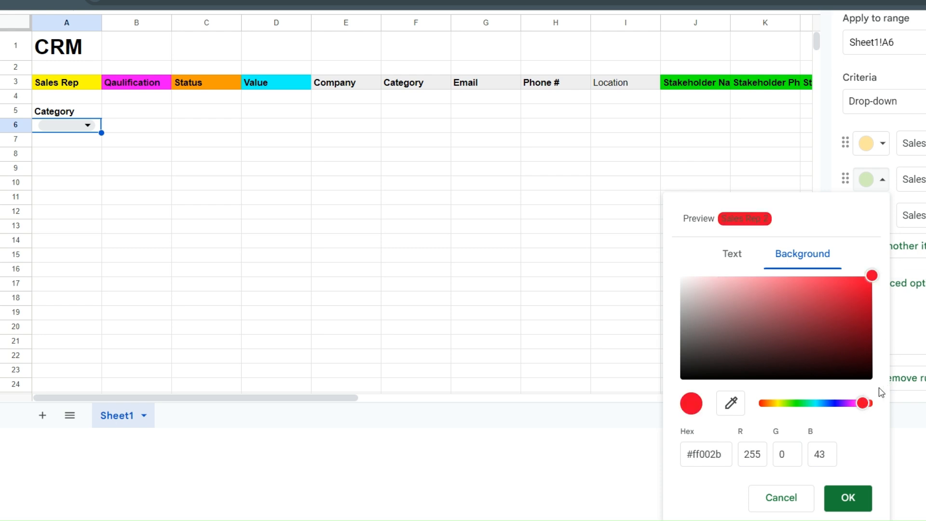
{"action": "left_click", "coordinate": [864, 403]}
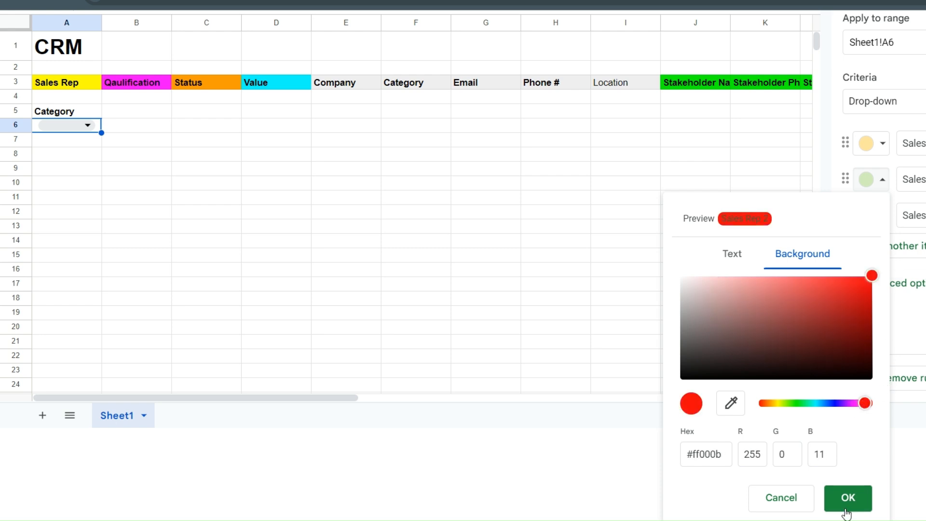
{"action": "left_click", "coordinate": [848, 497]}
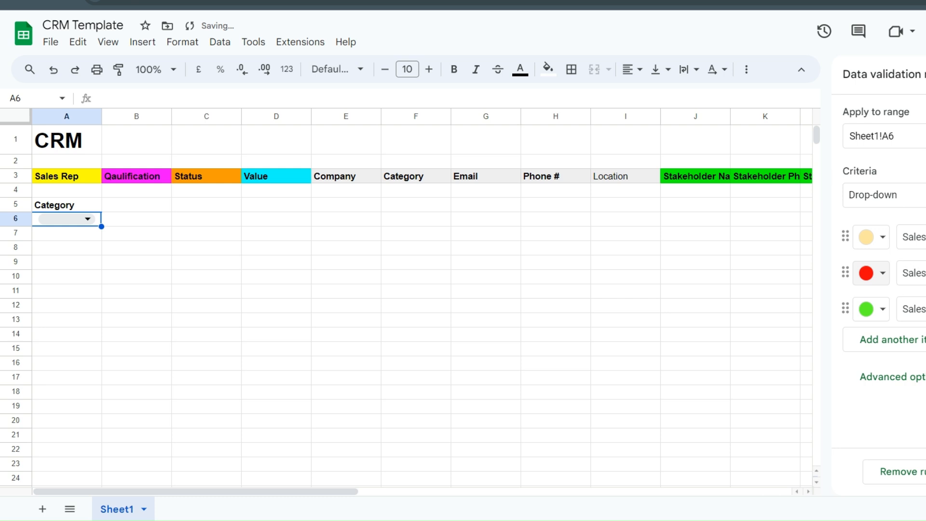
- Save the Sales Rep drop-down rule and check its options in A6
{"action": "left_click", "coordinate": [922, 236]}
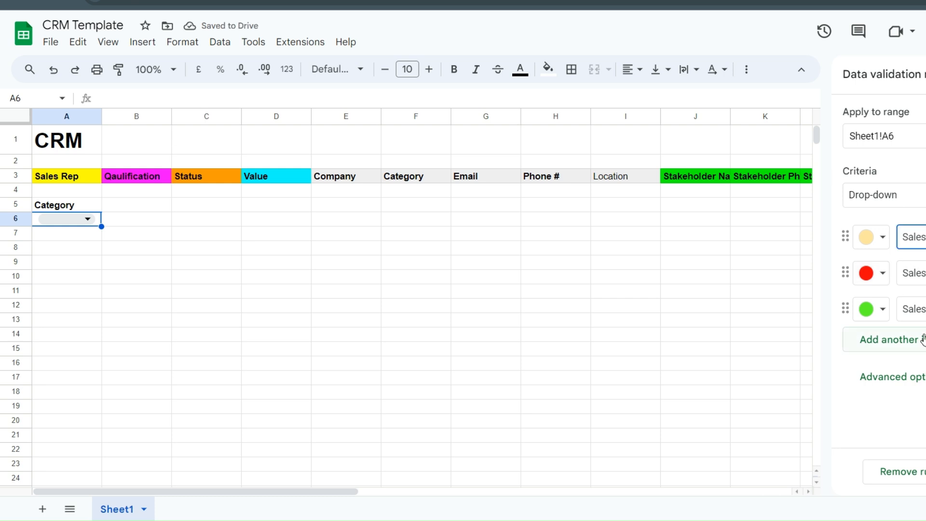
{"action": "left_click", "coordinate": [925, 472]}
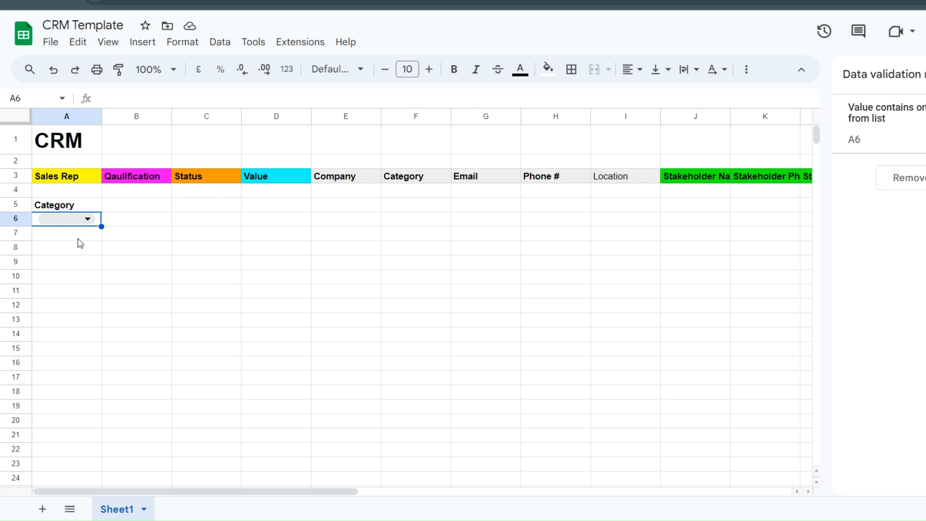
{"action": "left_click", "coordinate": [87, 219]}
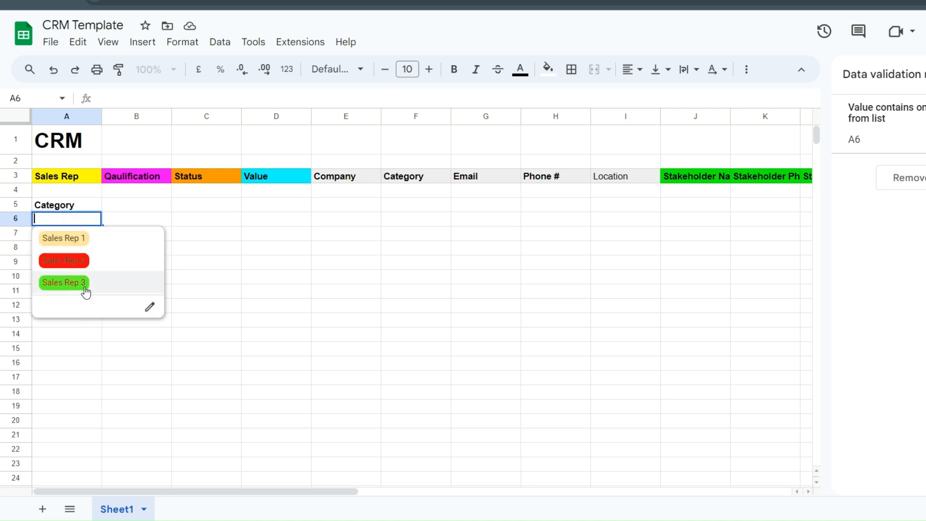
{"action": "left_click", "coordinate": [88, 352]}
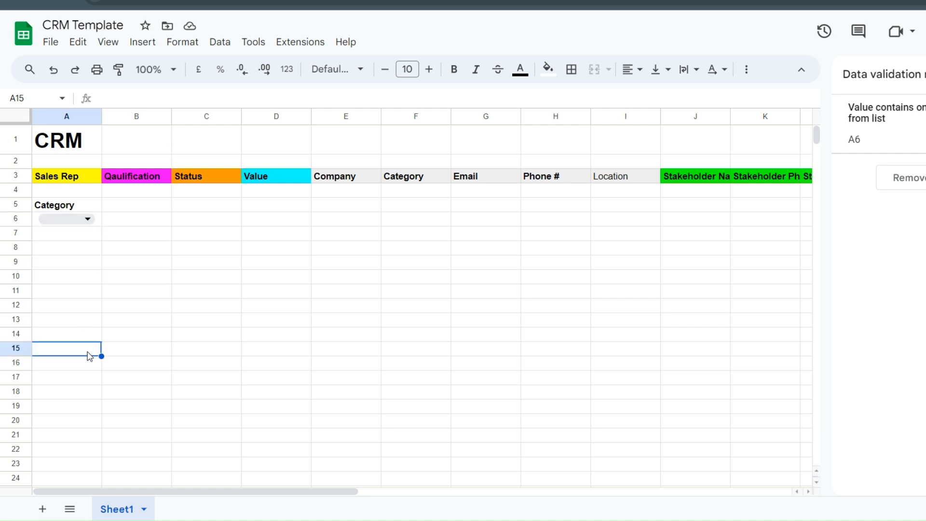
{"action": "left_click", "coordinate": [85, 221]}
{"action": "left_click", "coordinate": [145, 219]}
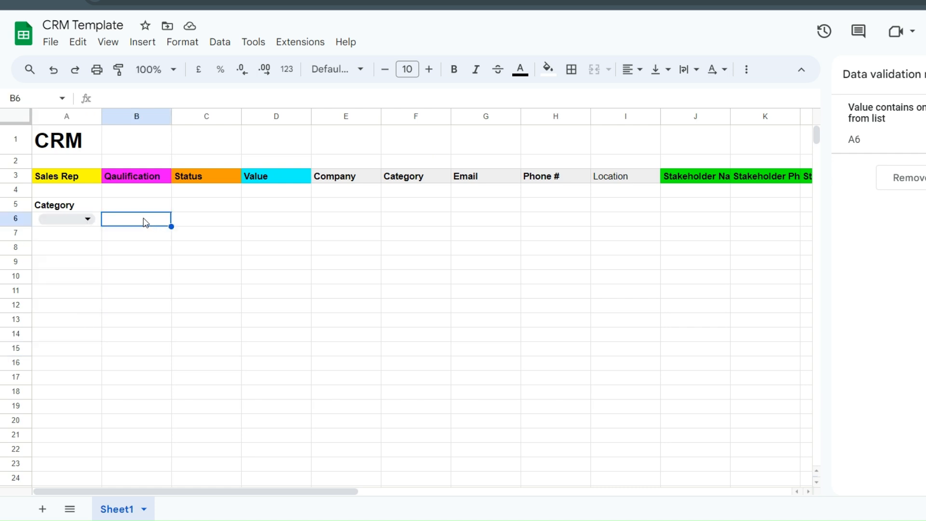
{"action": "left_click", "coordinate": [97, 223]}
- Fill the Sales Rep drop-down from A6 down to A13
{"action": "left_click_drag", "start_coordinate": [101, 226], "coordinate": [167, 320]}
{"action": "left_click", "coordinate": [164, 320]}
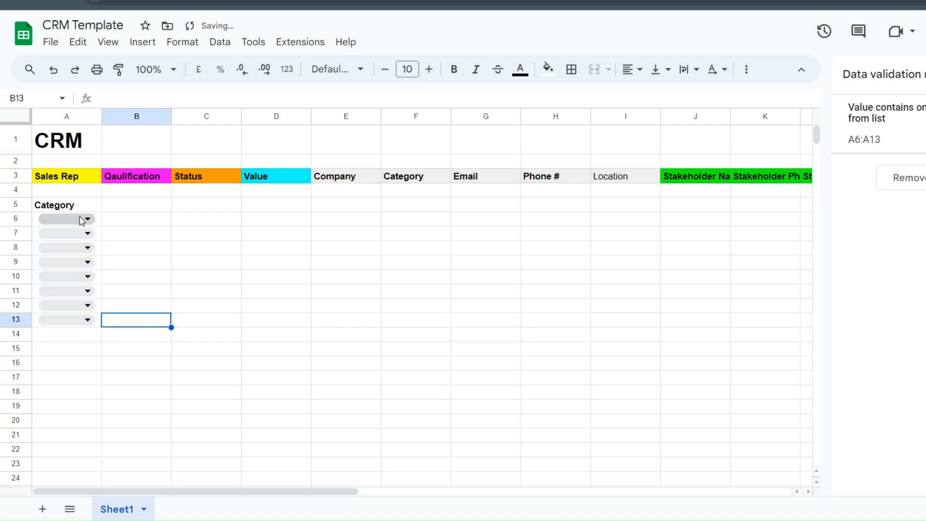
{"action": "left_click", "coordinate": [82, 221]}
{"action": "left_click", "coordinate": [267, 309]}
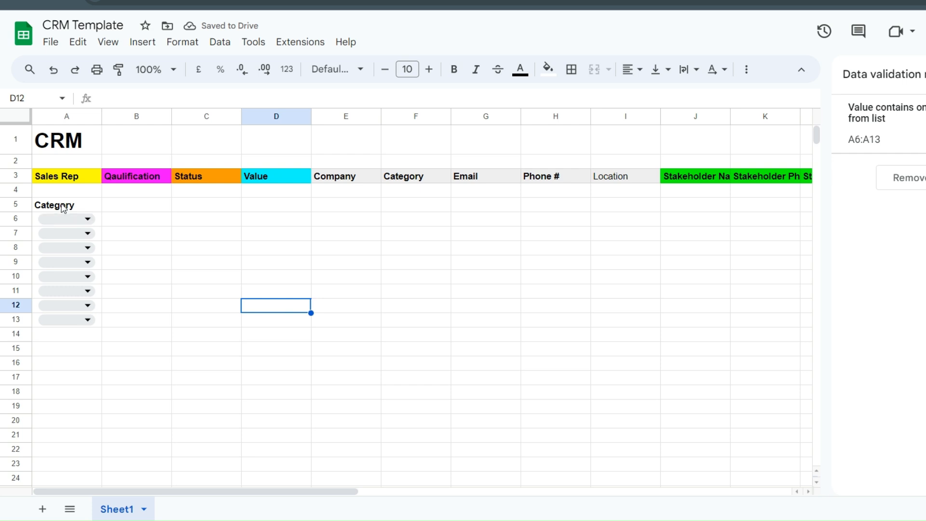
- Choose Sales Rep 1, 2 and 3 in cells A6, A7 and A8
{"action": "left_click", "coordinate": [70, 224]}
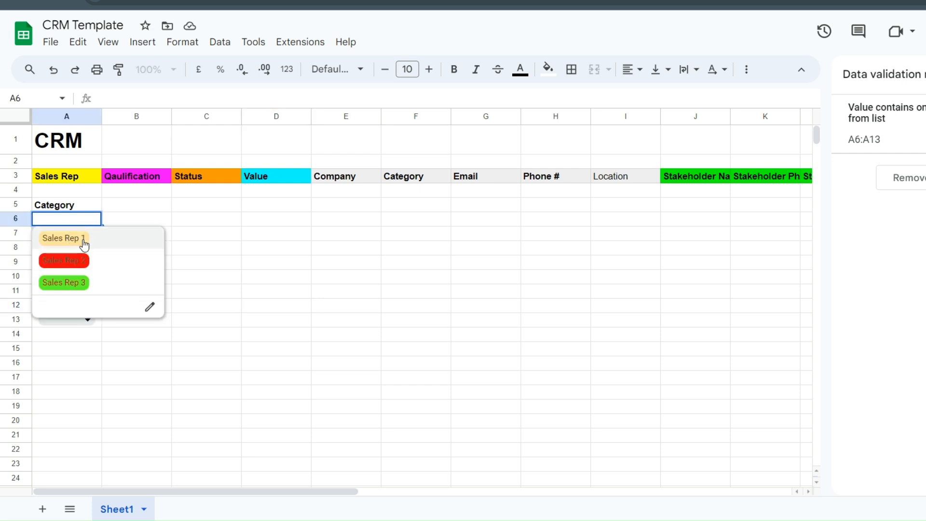
{"action": "key", "text": "Return"}
{"action": "left_click", "coordinate": [82, 233]}
{"action": "left_click", "coordinate": [86, 275]}
{"action": "left_click", "coordinate": [70, 249]}
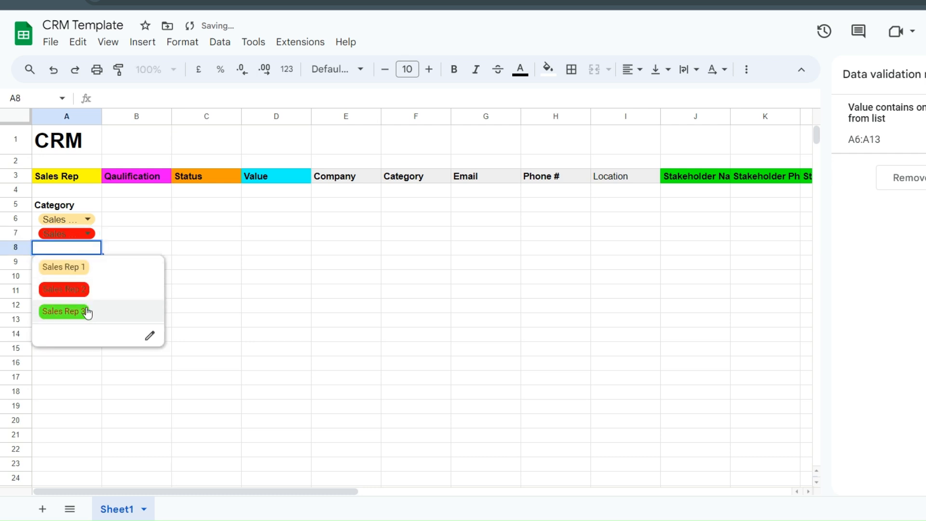
{"action": "left_click", "coordinate": [80, 310]}
- Look over the A9 and A10 drop-downs and the rule without changing anything
{"action": "left_click", "coordinate": [71, 281]}
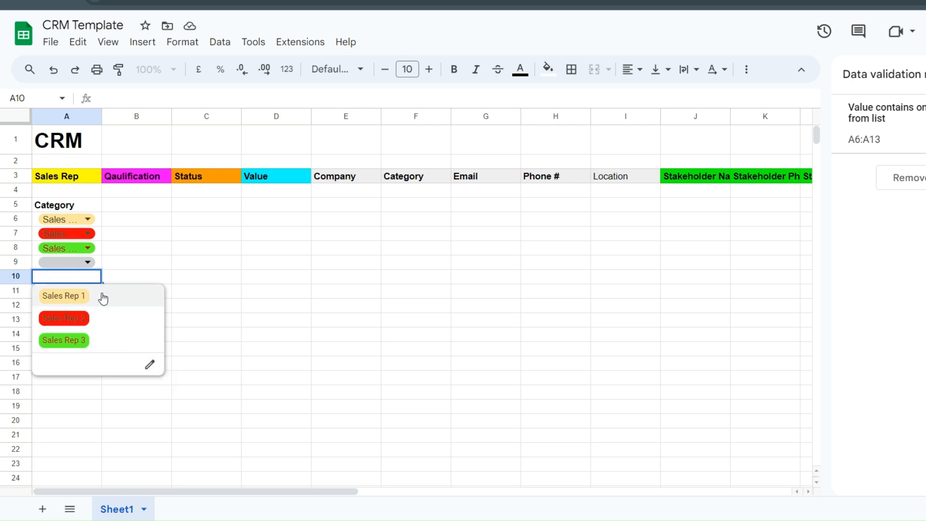
{"action": "left_click", "coordinate": [146, 256]}
{"action": "left_click", "coordinate": [87, 262]}
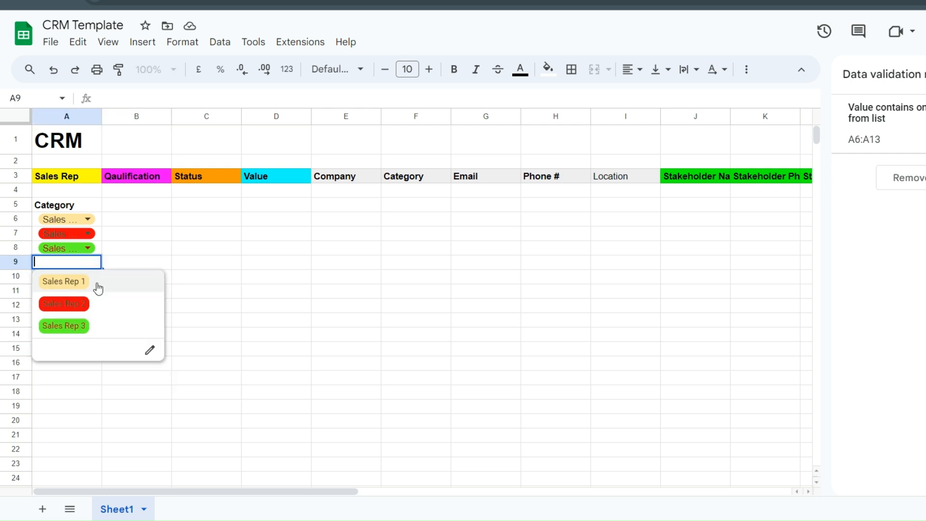
{"action": "left_click", "coordinate": [151, 351]}
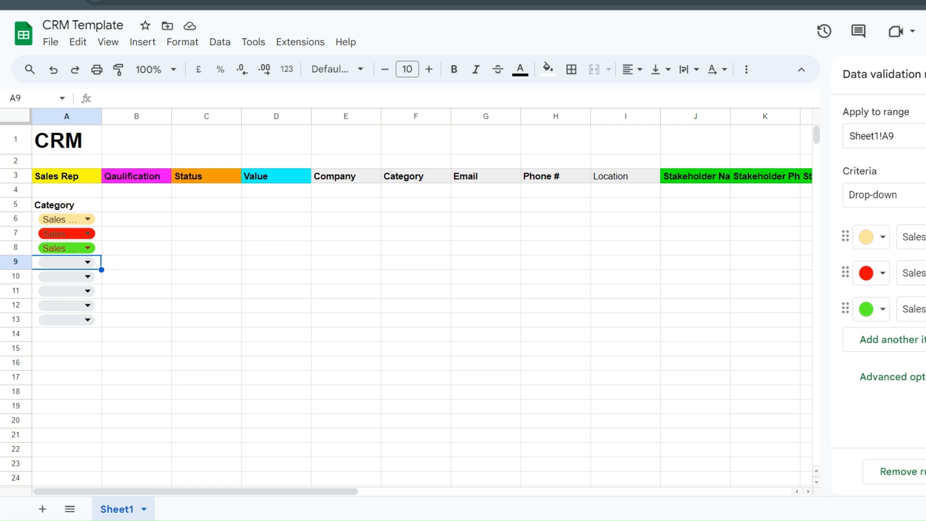
{"action": "left_click", "coordinate": [121, 221]}
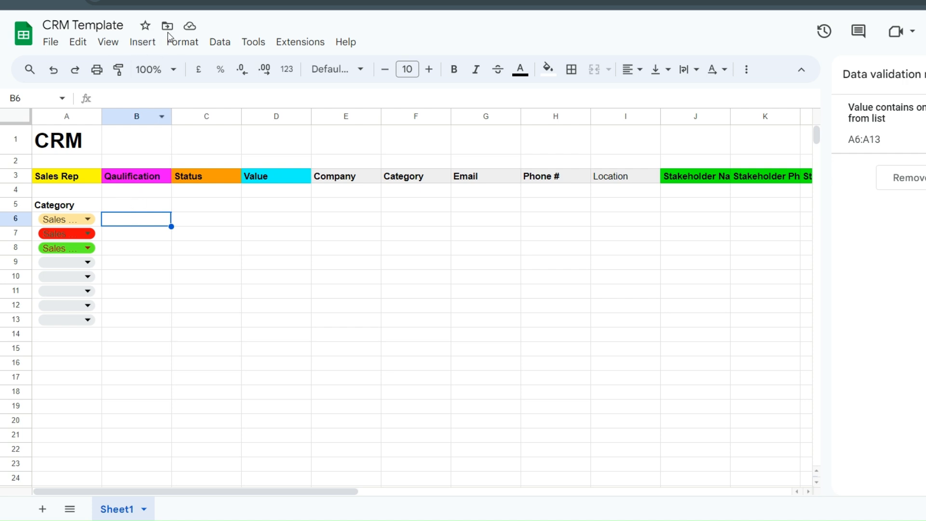
- Insert a drop-down in B6 with a Qualified option in custom bright yellow
{"action": "left_click", "coordinate": [143, 41]}
{"action": "left_click", "coordinate": [208, 345]}
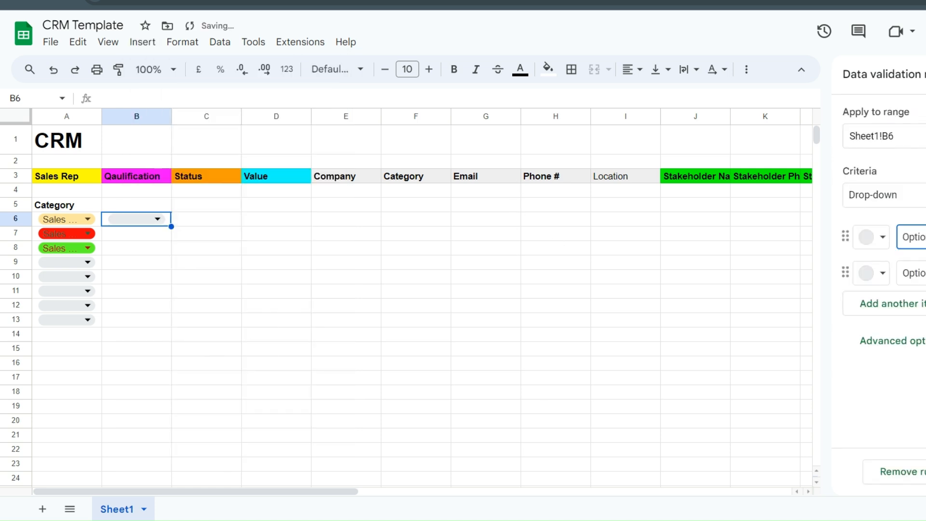
{"action": "type", "text": "Quali"}
{"action": "left_click", "coordinate": [882, 241]}
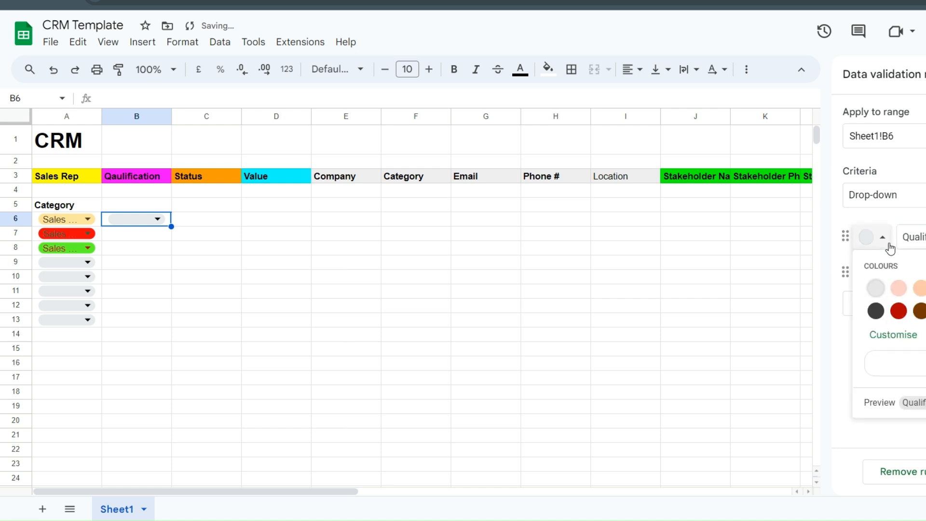
{"action": "left_click", "coordinate": [915, 337]}
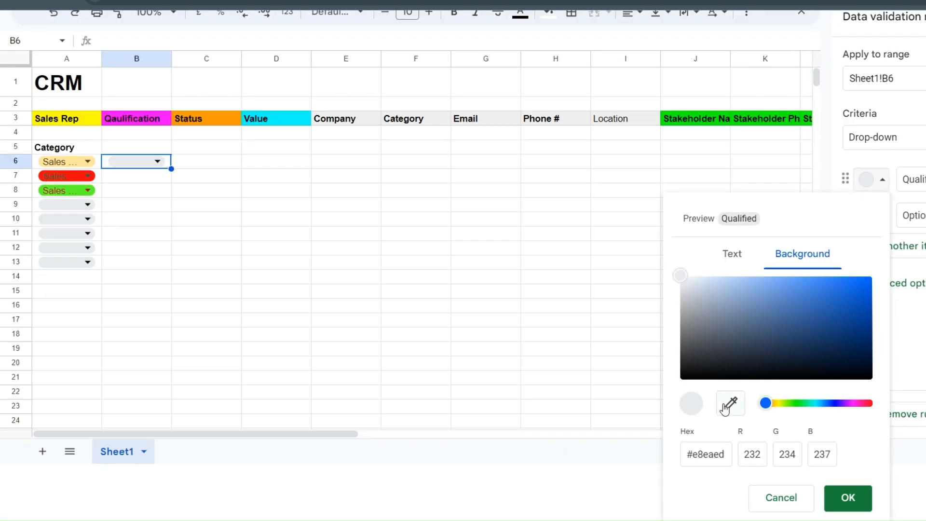
{"action": "left_click_drag", "start_coordinate": [828, 403], "coordinate": [781, 403]}
{"action": "left_click_drag", "start_coordinate": [848, 305], "coordinate": [871, 277]}
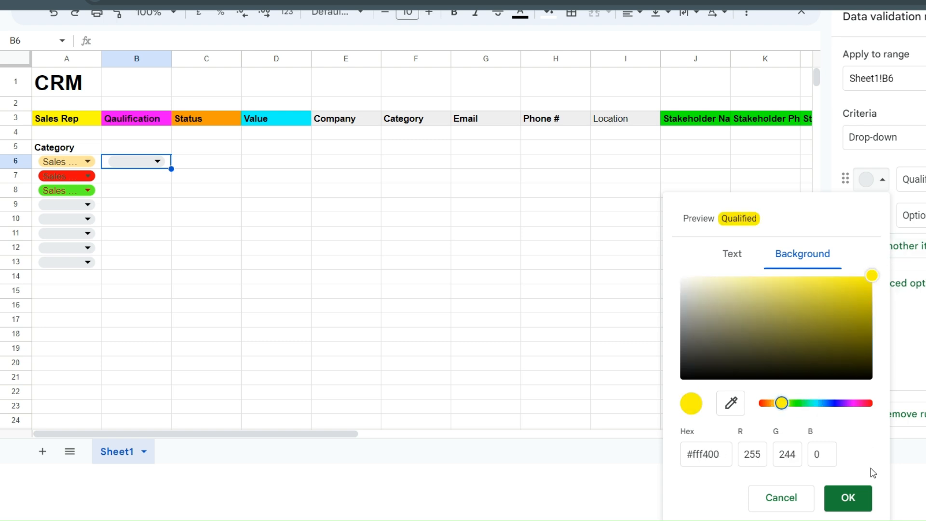
{"action": "left_click", "coordinate": [847, 497]}
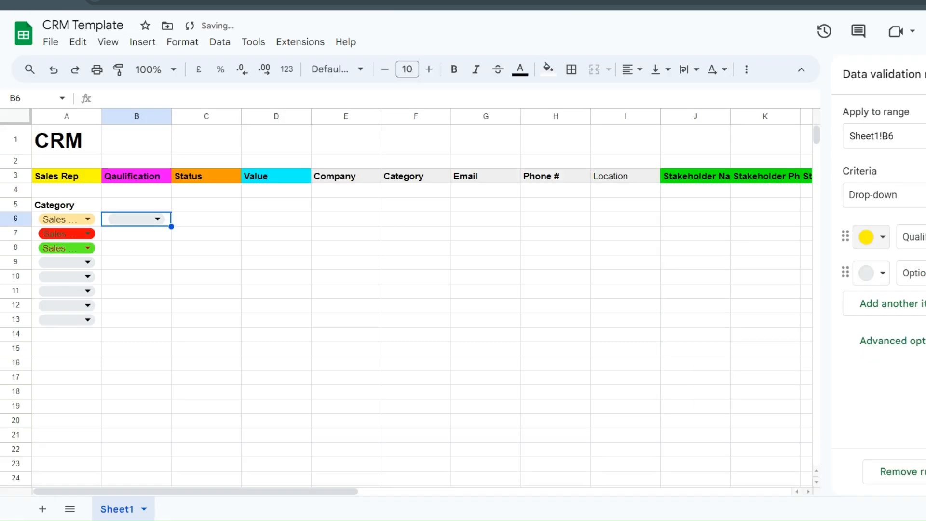
- Add a light blue Disqualified option and save the B6 drop-down rule
{"action": "key", "text": "Tab"}
{"action": "type", "text": "Disq"}
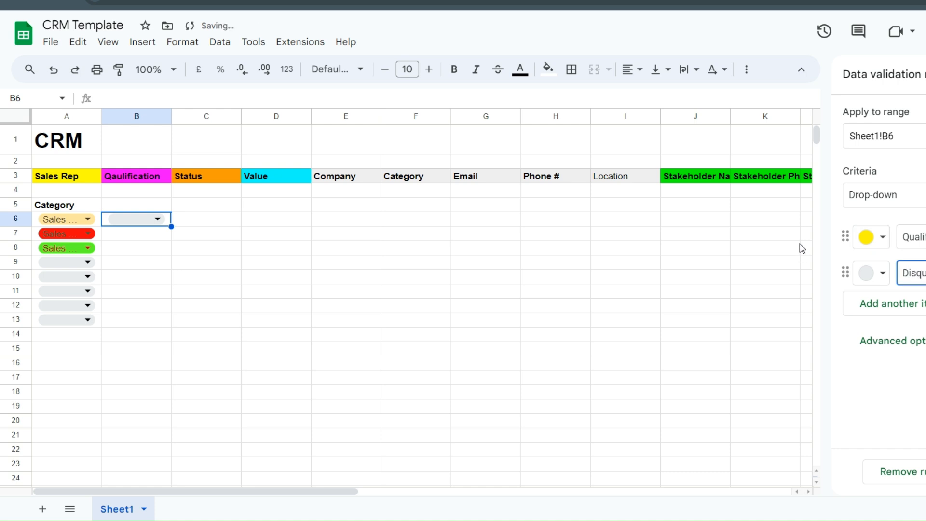
{"action": "left_click", "coordinate": [883, 273]}
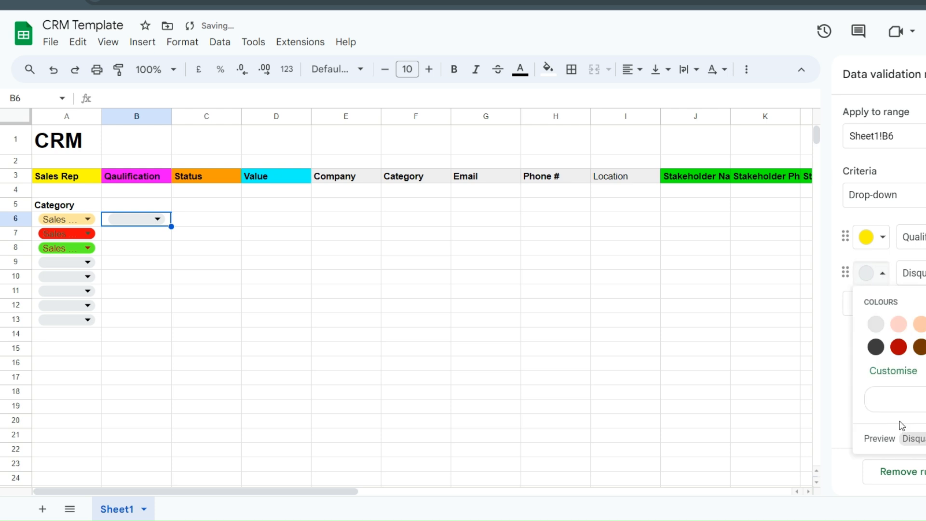
{"action": "left_click", "coordinate": [925, 324]}
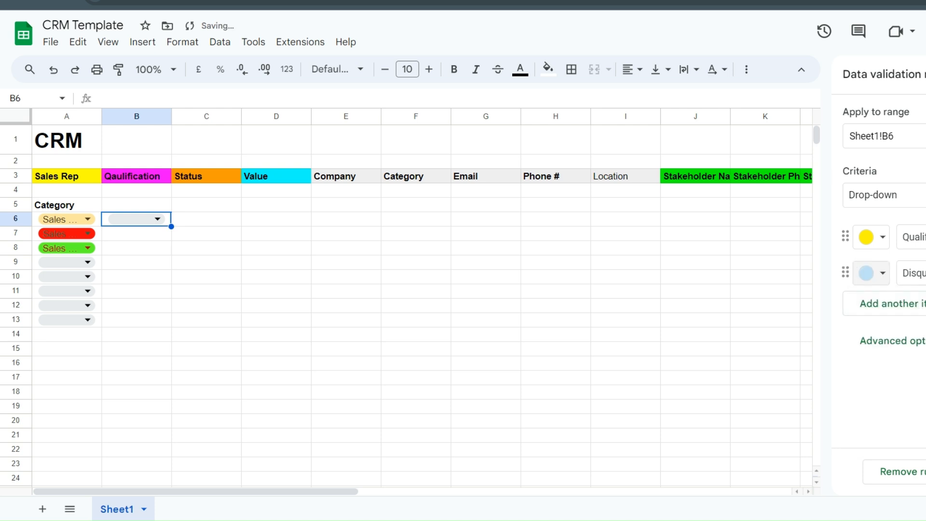
{"action": "left_click", "coordinate": [925, 471]}
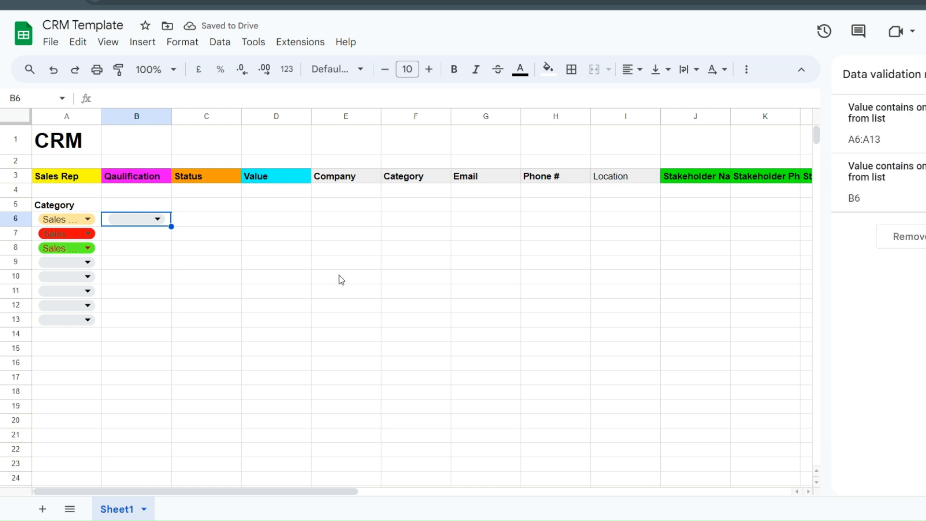
{"action": "left_click", "coordinate": [159, 220]}
- Copy the Qualified/Disqualified drop-down from B6 into B7:B13
{"action": "left_click", "coordinate": [159, 352]}
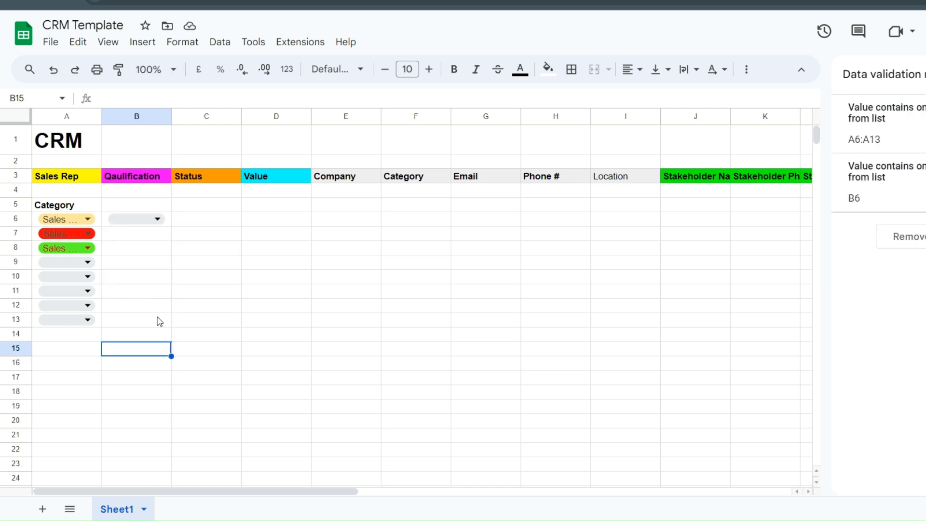
{"action": "left_click", "coordinate": [157, 208]}
{"action": "left_click", "coordinate": [162, 221]}
{"action": "left_click", "coordinate": [200, 210]}
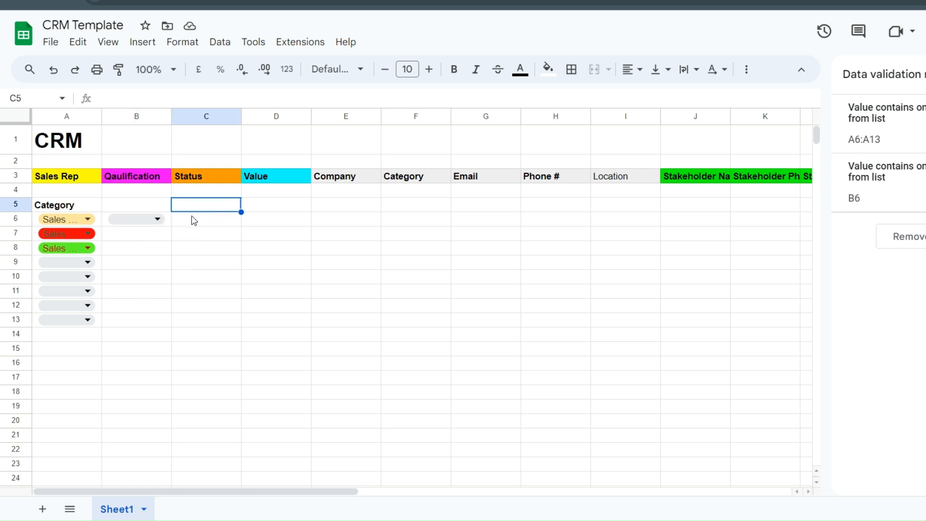
{"action": "left_click", "coordinate": [164, 221]}
{"action": "left_click", "coordinate": [203, 205]}
{"action": "left_click", "coordinate": [165, 222]}
{"action": "left_click_drag", "start_coordinate": [171, 226], "coordinate": [164, 319]}
{"action": "left_click", "coordinate": [262, 263]}
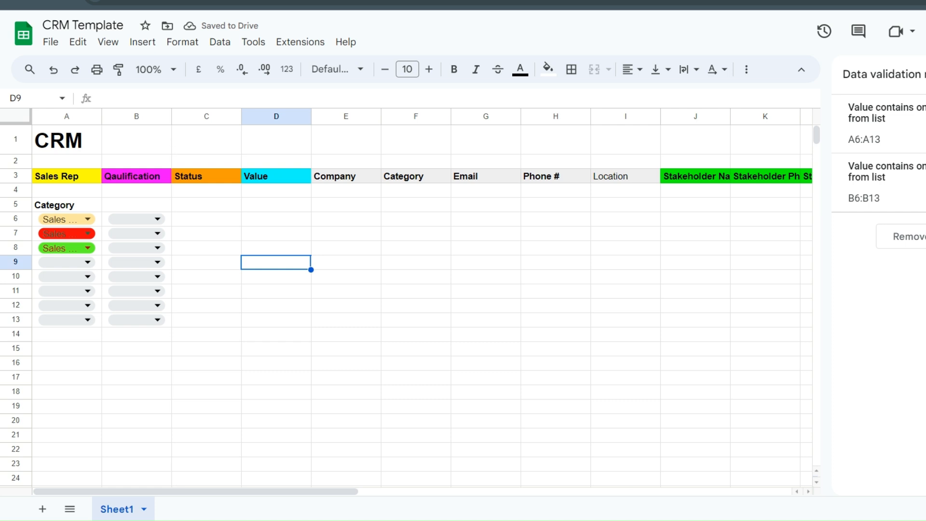
{"action": "left_click", "coordinate": [208, 224]}
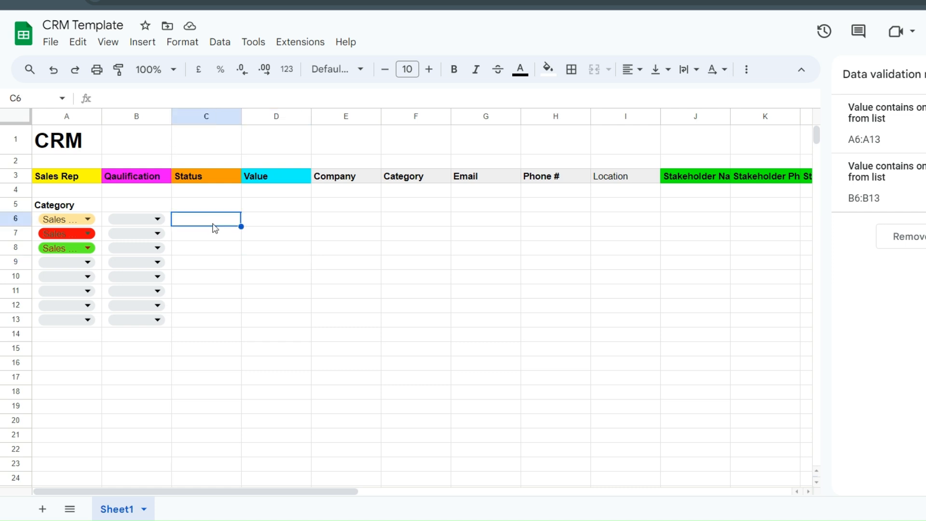
{"action": "left_click", "coordinate": [151, 44]}
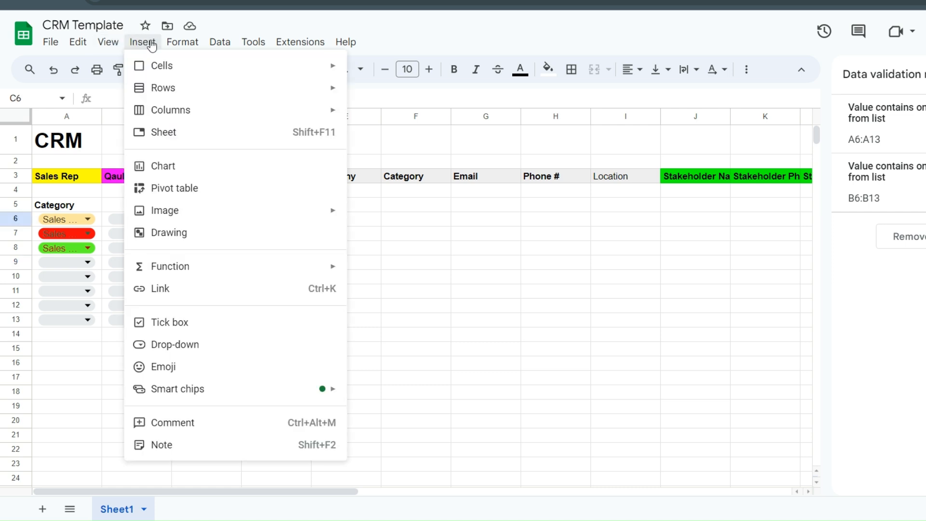
- Insert a C6 drop-down with options Cold, Warm, Hot!, Won!! and Lost
{"action": "left_click", "coordinate": [487, 174]}
{"action": "left_click", "coordinate": [205, 225]}
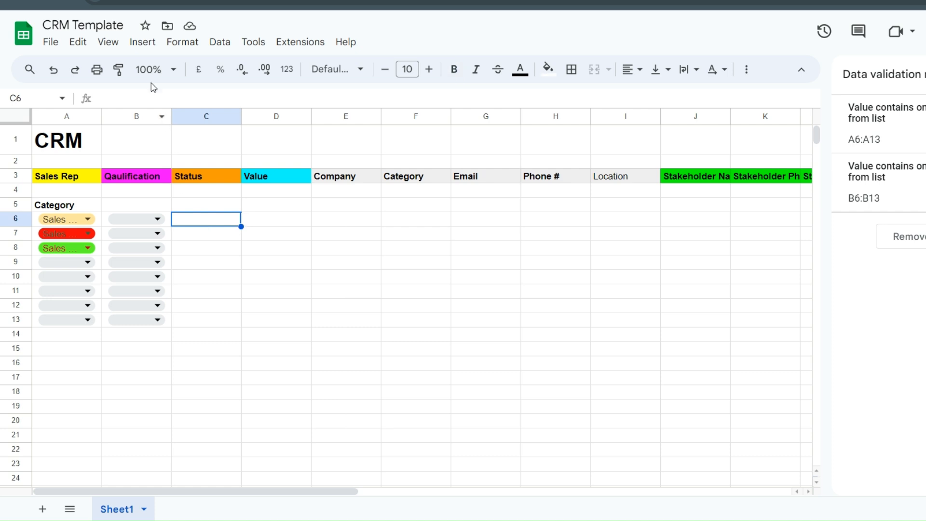
{"action": "left_click", "coordinate": [142, 42]}
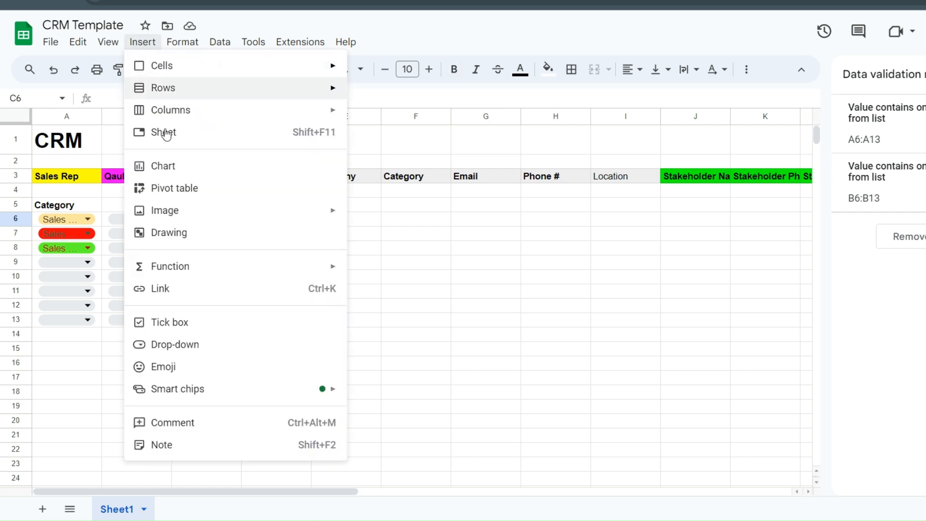
{"action": "left_click", "coordinate": [199, 352]}
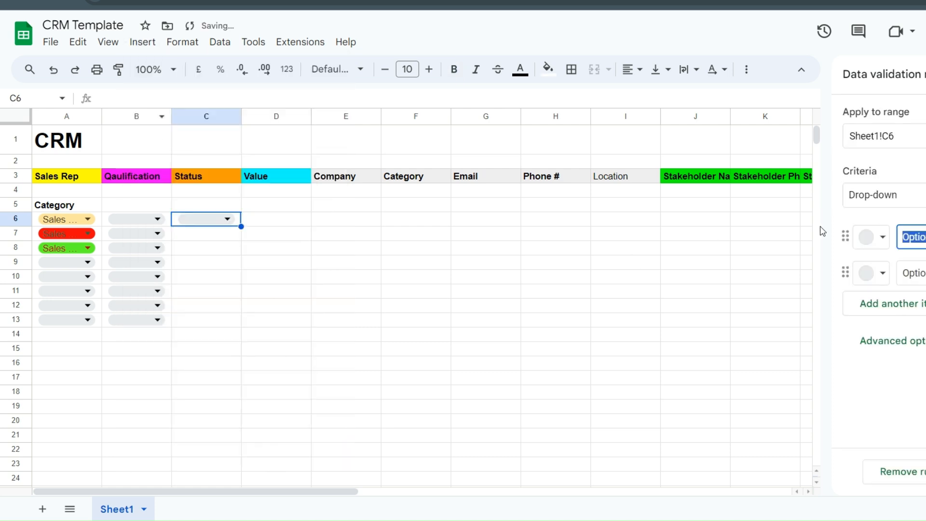
{"action": "type", "text": "C"}
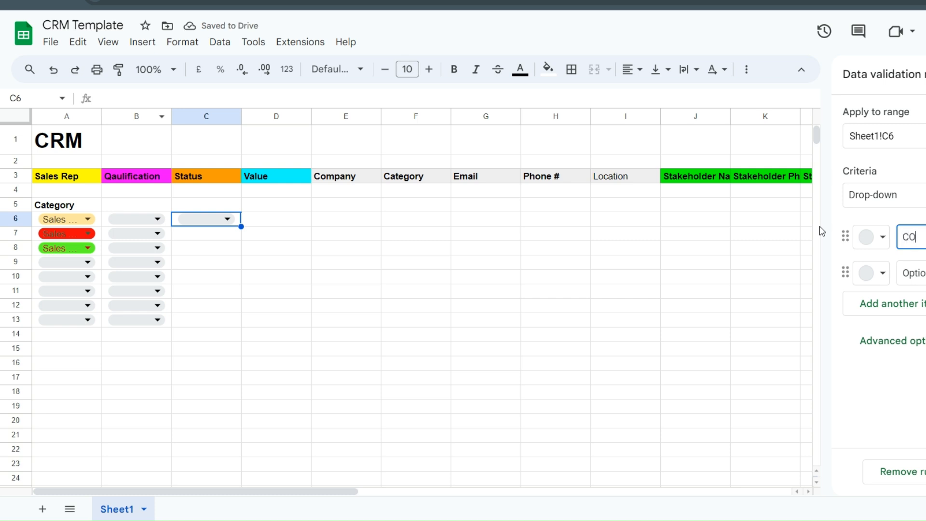
{"action": "type", "text": "old"}
{"action": "key", "text": "Return"}
{"action": "type", "text": "Warm"}
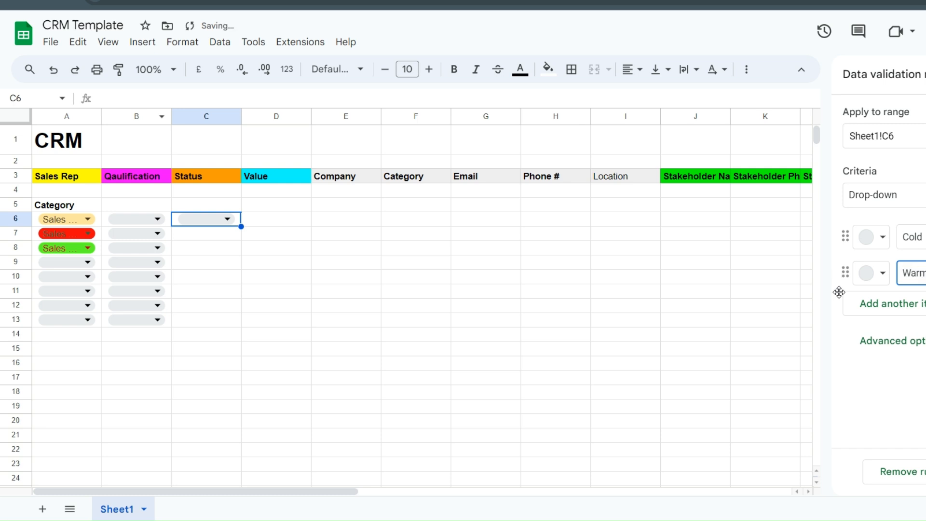
{"action": "left_click", "coordinate": [872, 311]}
{"action": "type", "text": "Hot!"}
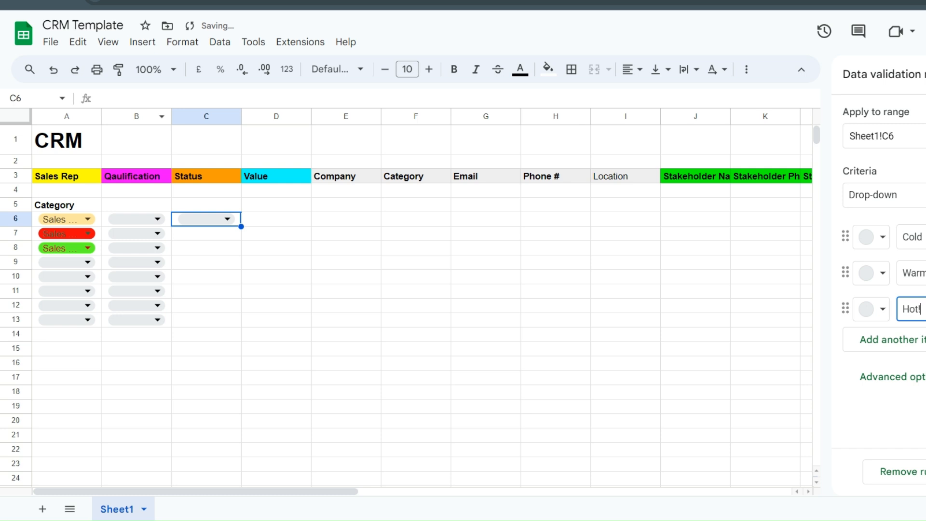
{"action": "key", "text": "Return"}
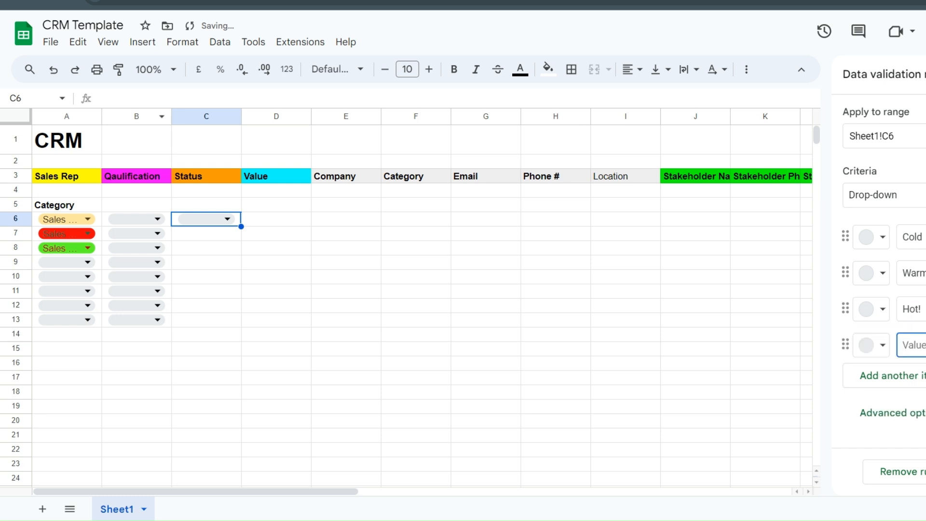
{"action": "type", "text": "Wo"}
{"action": "key", "text": "Return"}
{"action": "type", "text": "Lo"}
{"action": "left_click", "coordinate": [922, 343]}
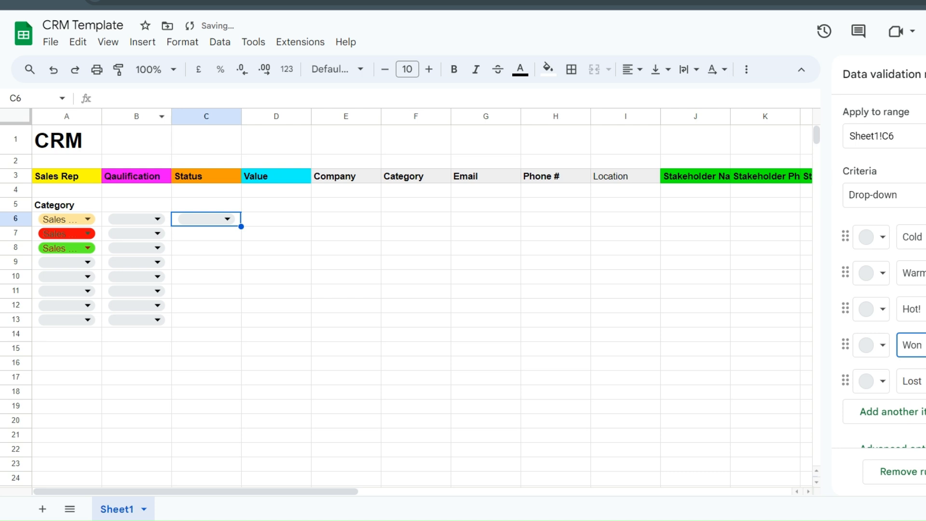
- Start mixing a custom blue colour for the Cold option
{"action": "left_click", "coordinate": [878, 244]}
{"action": "left_click", "coordinate": [895, 340]}
{"action": "mouse_move", "coordinate": [804, 304]}
{"action": "left_mouse_down"}
{"action": "mouse_move", "coordinate": [776, 239]}
{"action": "mouse_move", "coordinate": [883, 171]}
{"action": "mouse_move", "coordinate": [746, 160]}
{"action": "mouse_move", "coordinate": [756, 159]}
{"action": "left_mouse_up"}
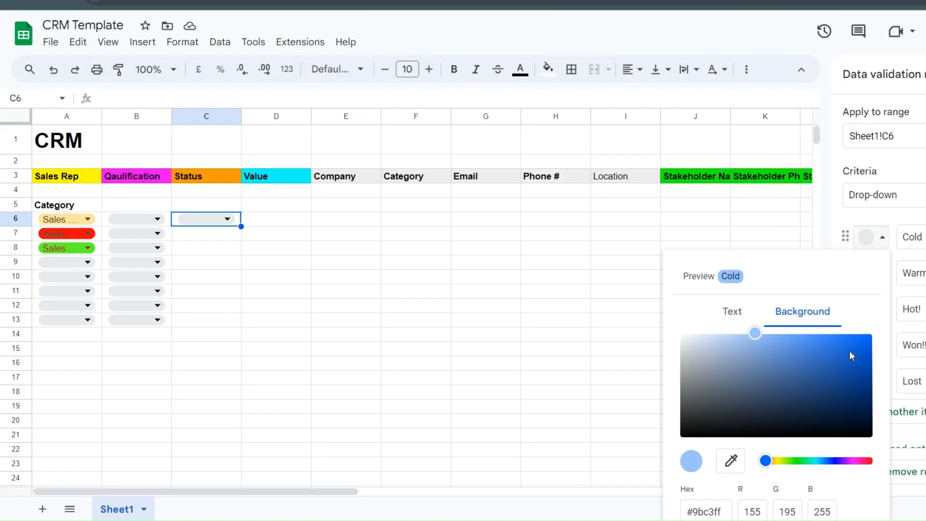
- Confirm light blue for Cold and give Warm a custom saturated orange
{"action": "scroll", "coordinate": [884, 512], "scroll_direction": "down", "scroll_amount": 2}
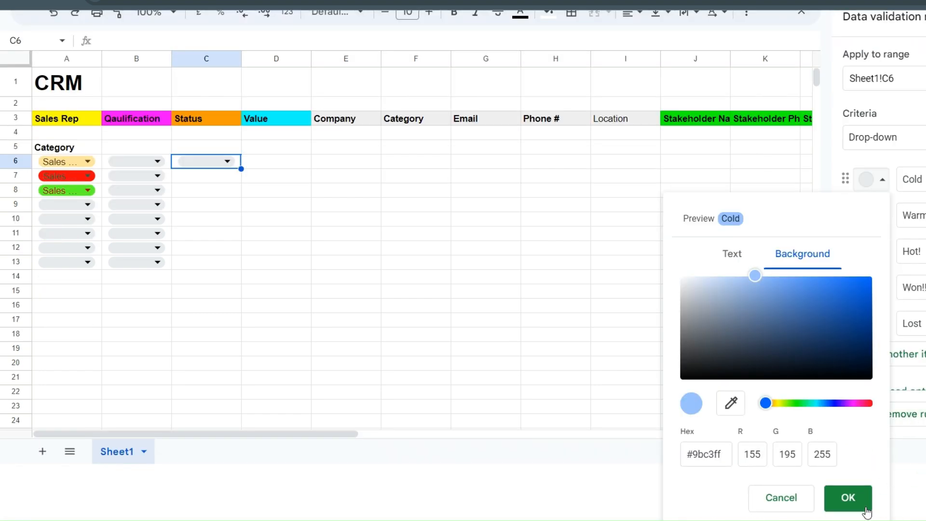
{"action": "left_click", "coordinate": [850, 499]}
{"action": "left_click", "coordinate": [876, 277]}
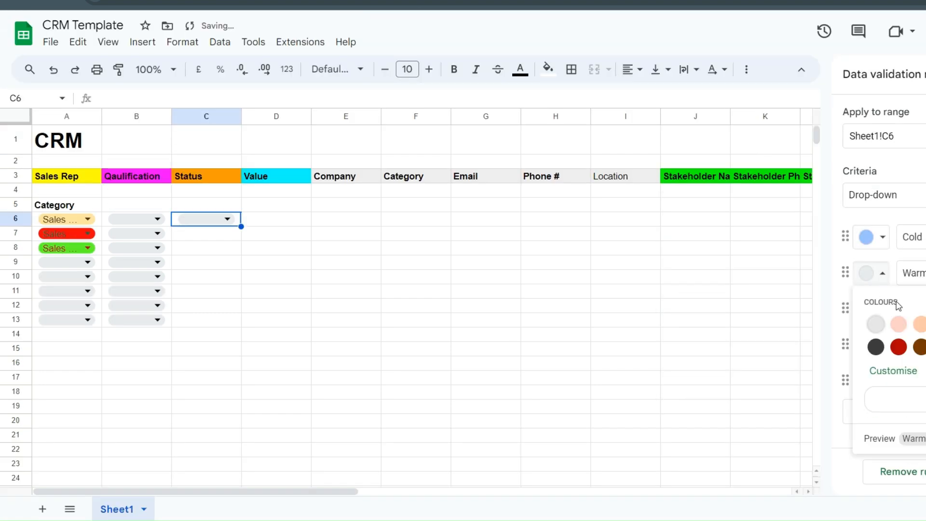
{"action": "left_click", "coordinate": [899, 378]}
{"action": "left_click_drag", "start_coordinate": [765, 403], "coordinate": [773, 403]}
{"action": "left_click_drag", "start_coordinate": [804, 328], "coordinate": [816, 213]}
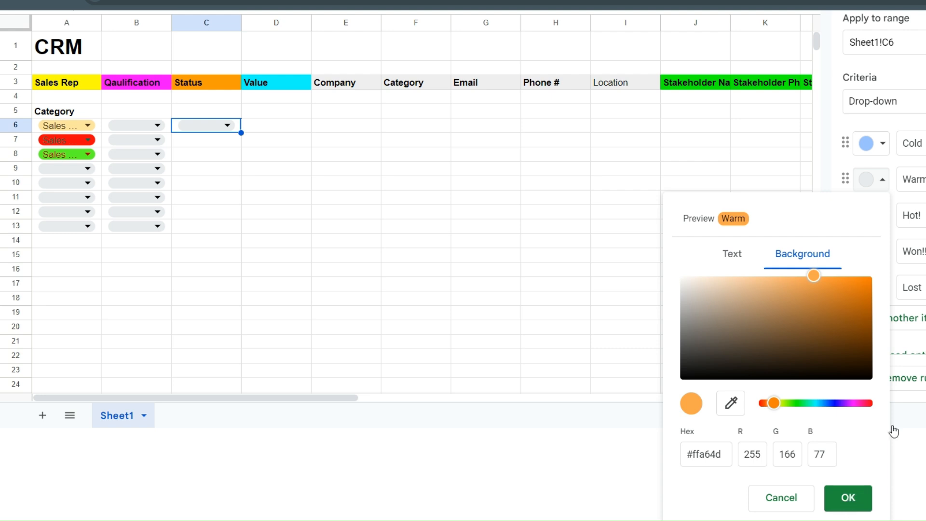
{"action": "left_click", "coordinate": [847, 498]}
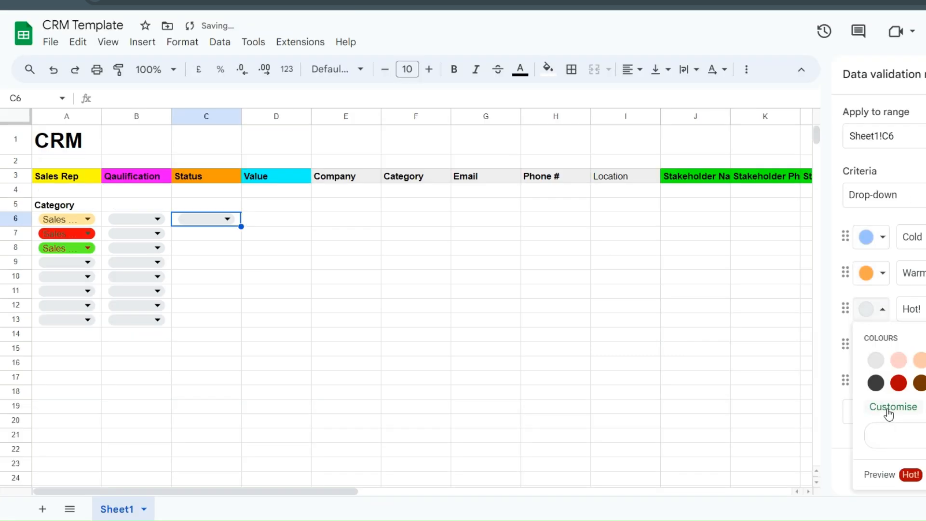
- Give Hot! a custom pure red and Won!! a bright yellow
{"action": "left_click", "coordinate": [890, 409]}
{"action": "left_click_drag", "start_coordinate": [767, 402], "coordinate": [865, 402]}
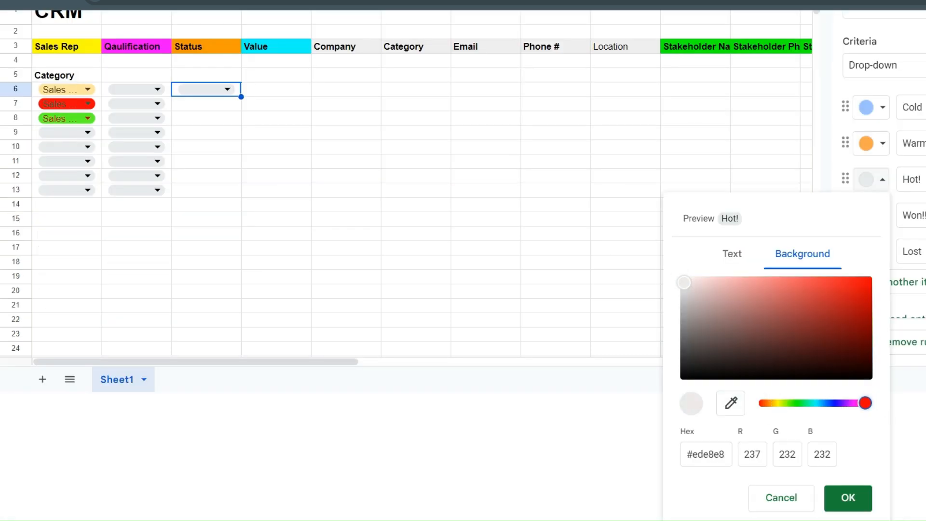
{"action": "left_click_drag", "start_coordinate": [870, 278], "coordinate": [897, 229]}
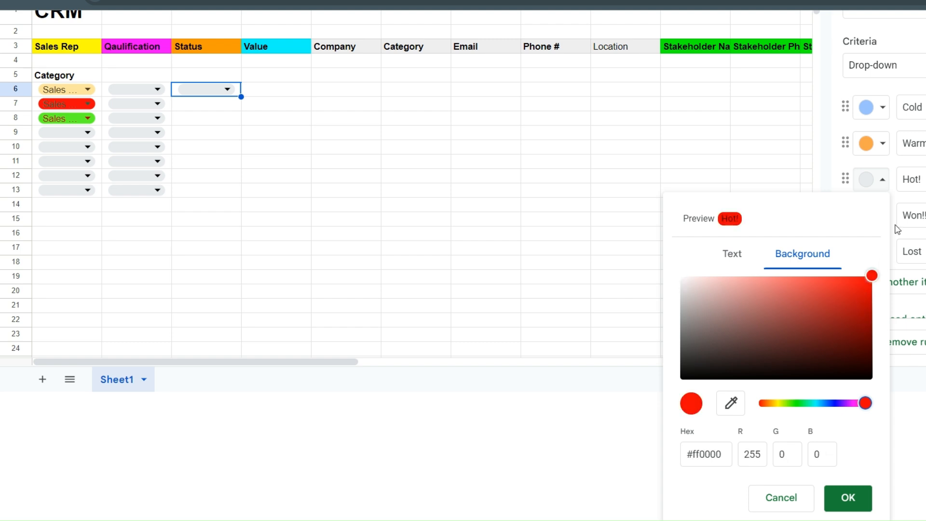
{"action": "left_click", "coordinate": [847, 497]}
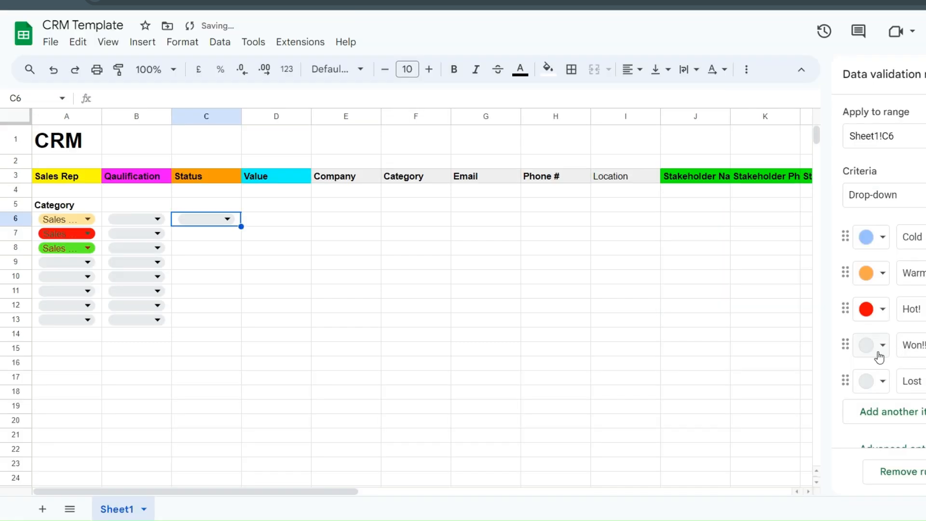
{"action": "left_click", "coordinate": [881, 346]}
{"action": "left_click", "coordinate": [884, 259]}
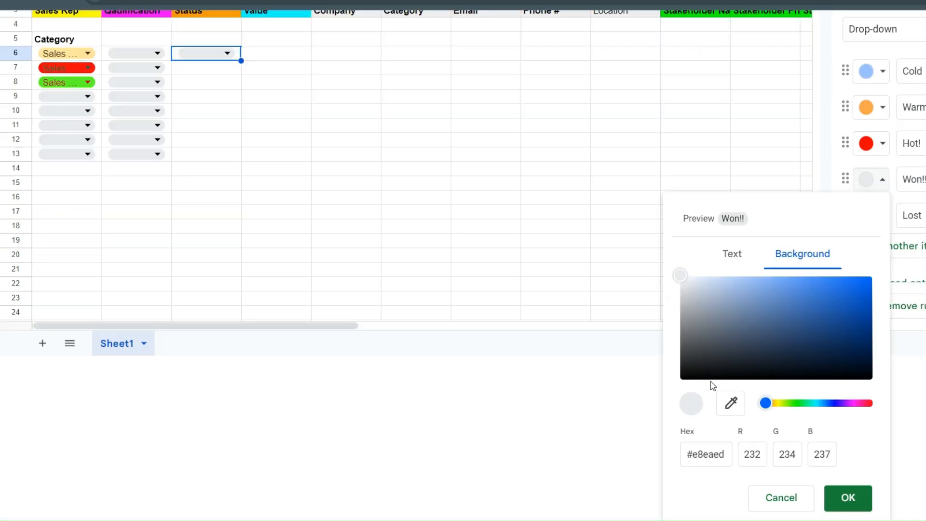
{"action": "left_click_drag", "start_coordinate": [765, 408], "coordinate": [784, 407]}
{"action": "left_click_drag", "start_coordinate": [818, 355], "coordinate": [873, 264]}
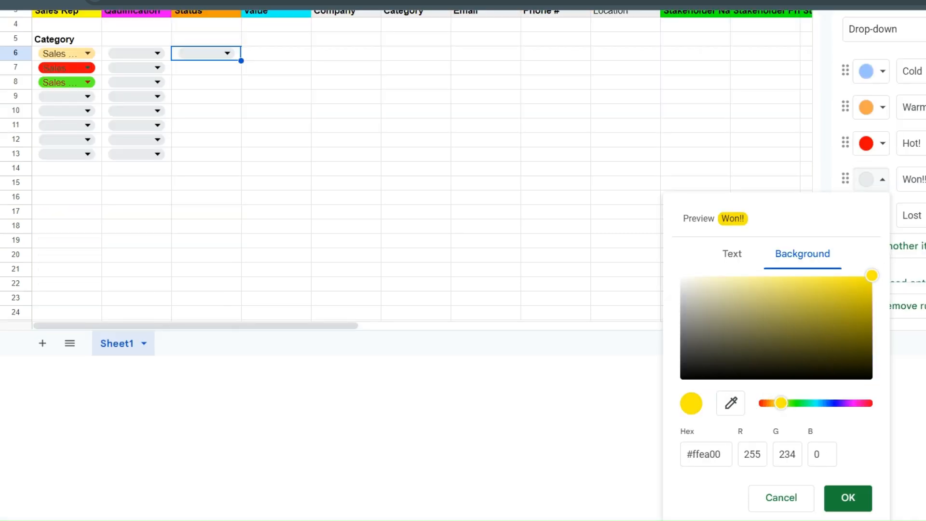
{"action": "left_click", "coordinate": [843, 499]}
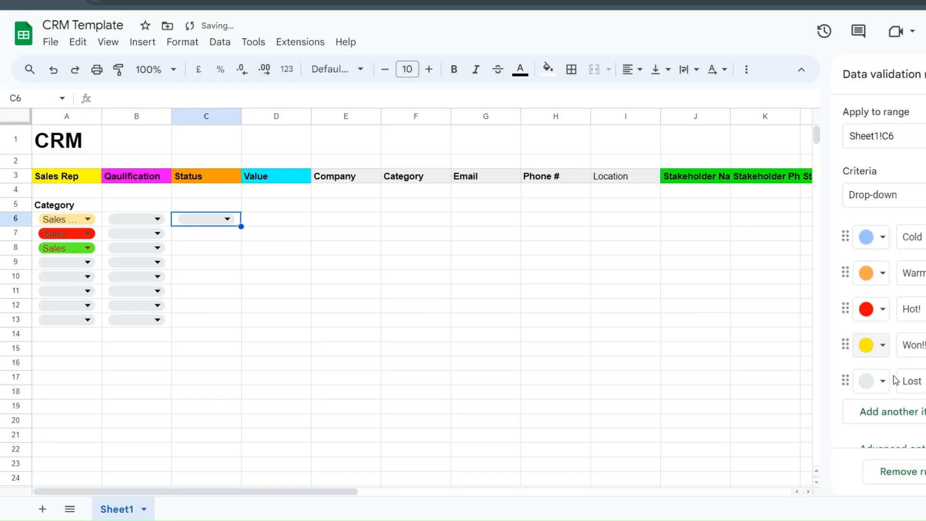
- Colour Lost light grey and save the Status drop-down rule
{"action": "left_click", "coordinate": [879, 381]}
{"action": "left_click", "coordinate": [893, 286]}
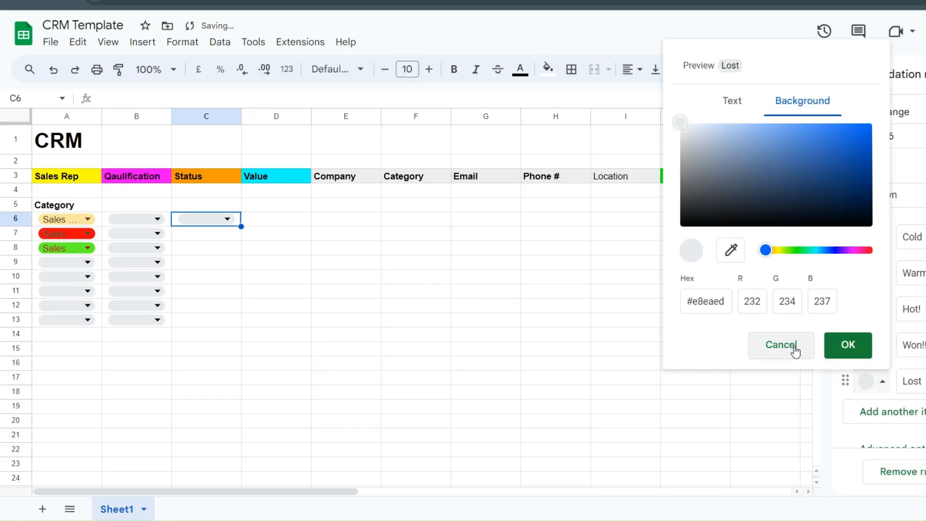
{"action": "left_click_drag", "start_coordinate": [747, 176], "coordinate": [641, 150]}
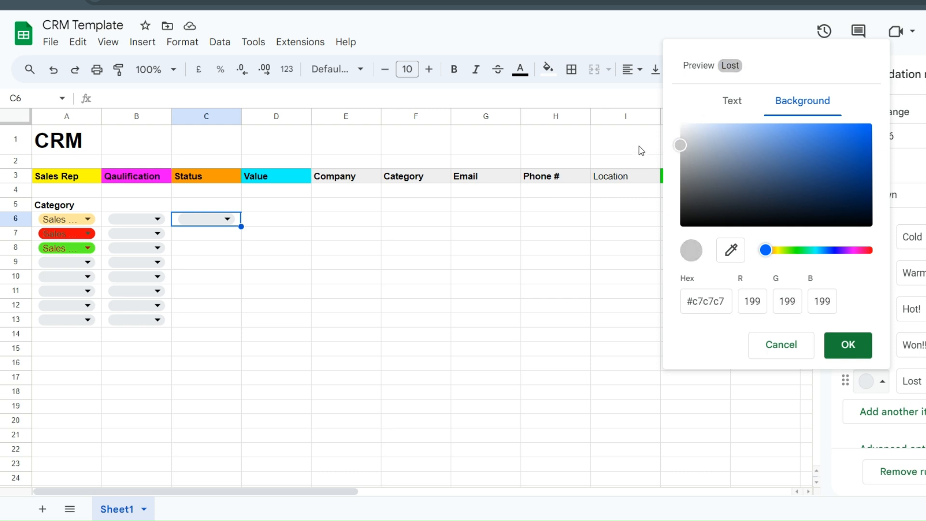
{"action": "left_click", "coordinate": [847, 344]}
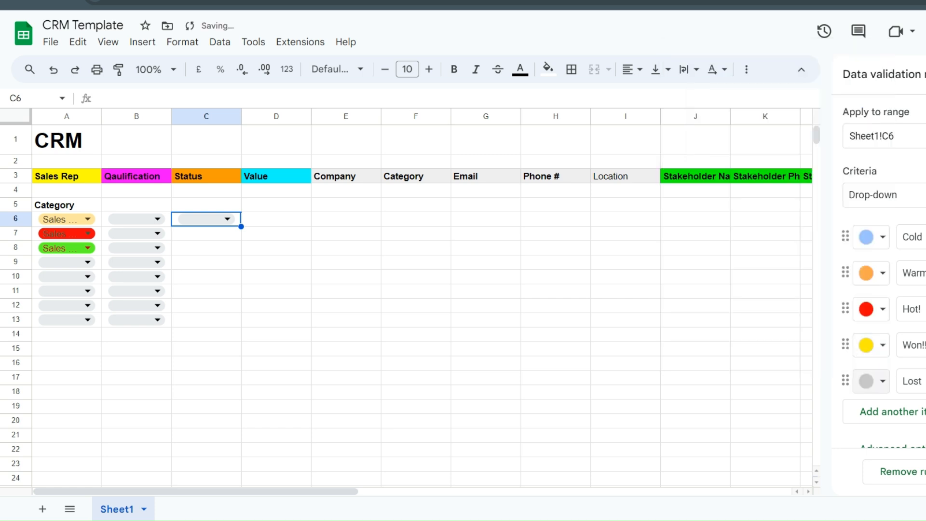
{"action": "left_click", "coordinate": [921, 471]}
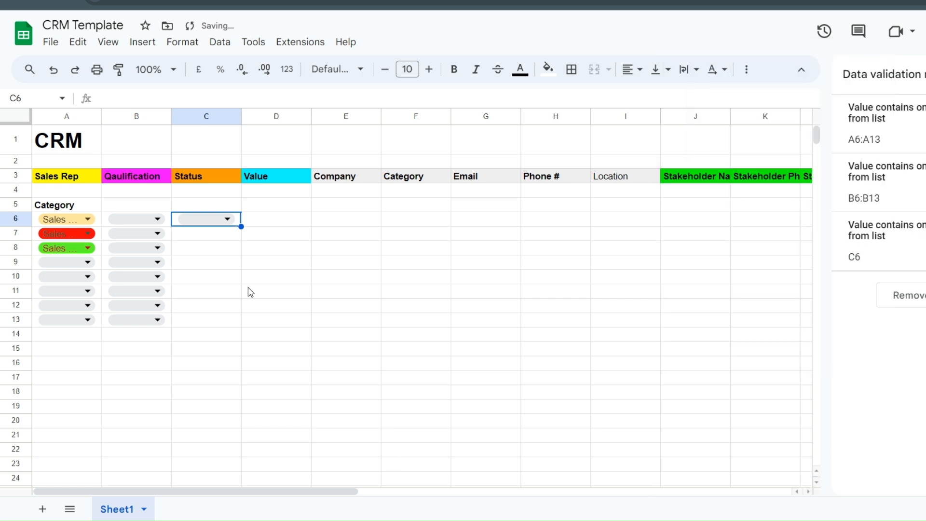
- Check C6's Status options and fill the drop-down down to C13
{"action": "left_click", "coordinate": [223, 218]}
{"action": "left_click", "coordinate": [441, 278]}
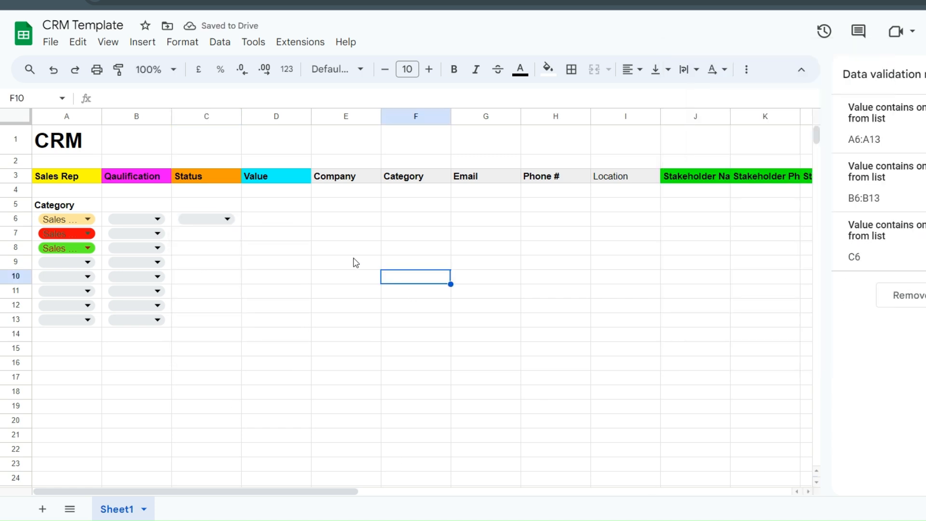
{"action": "left_click", "coordinate": [234, 221]}
{"action": "left_click", "coordinate": [277, 203]}
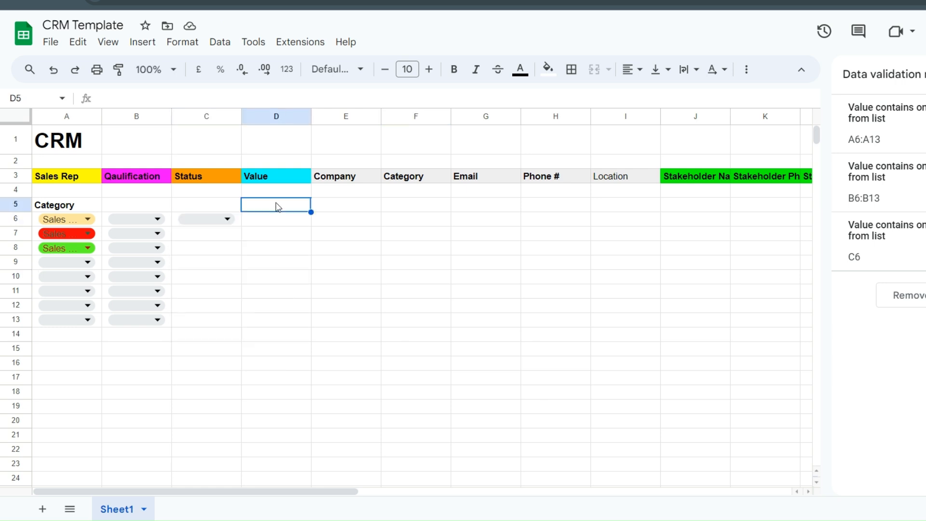
{"action": "left_click", "coordinate": [238, 224]}
{"action": "left_click_drag", "start_coordinate": [240, 226], "coordinate": [273, 222]}
- Enter $10,000 as the deal value in D6
{"action": "left_click", "coordinate": [273, 222]}
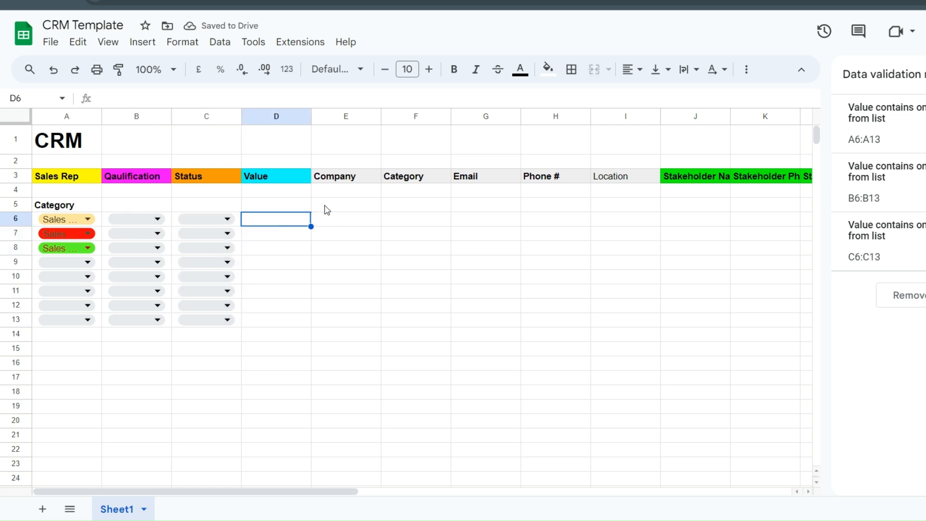
{"action": "double_click", "coordinate": [272, 228]}
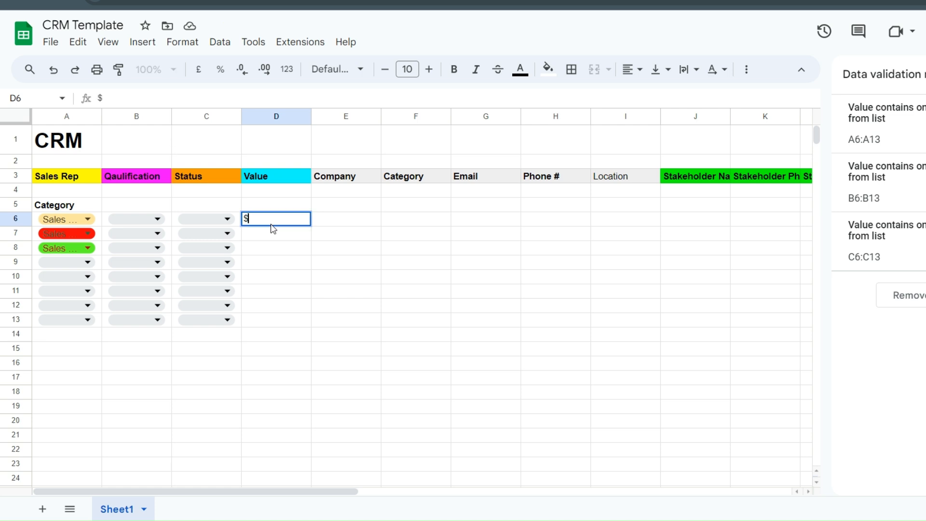
{"action": "type", "text": "$100"}
{"action": "type", "text": ",00"}
{"action": "key", "text": "Return"}
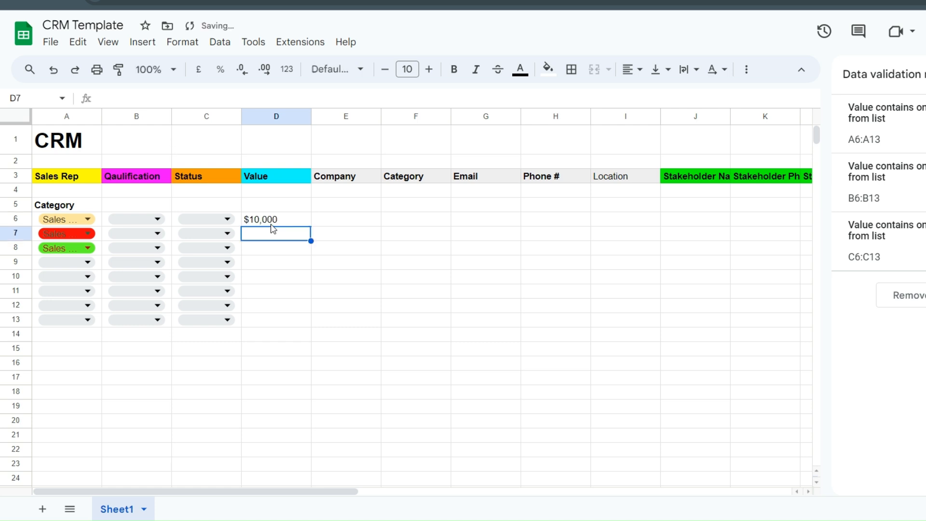
- Enter $2,000 in D7, correcting the mistyped amount
{"action": "double_click", "coordinate": [269, 235]}
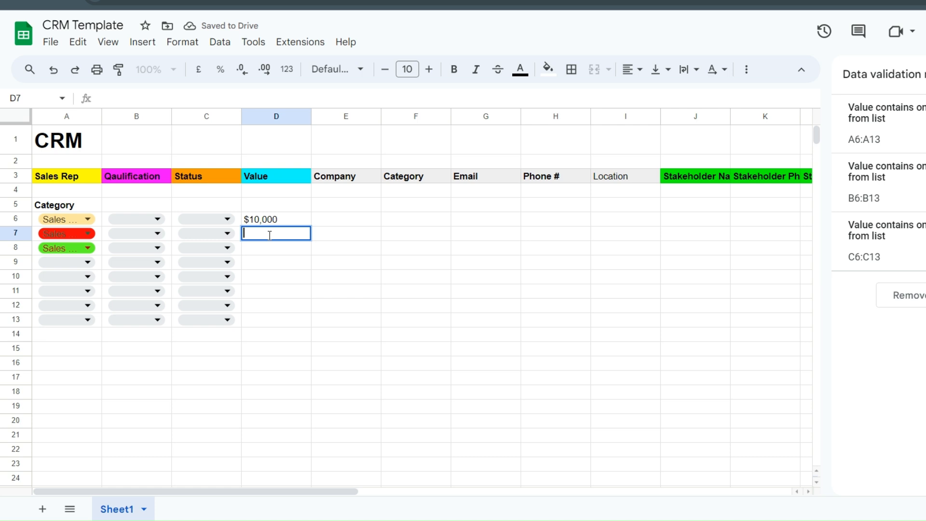
{"action": "type", "text": "$20"}
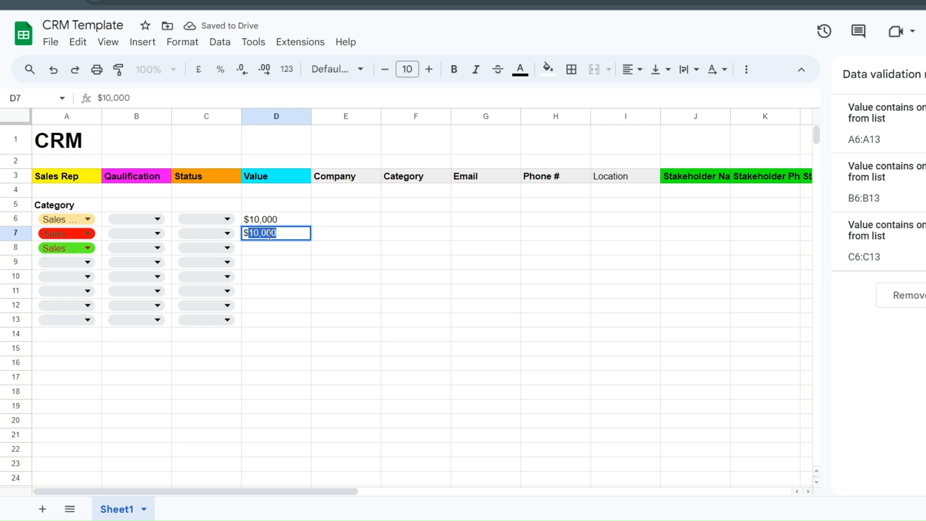
{"action": "type", "text": ",00"}
{"action": "key", "text": "Return"}
{"action": "double_click", "coordinate": [269, 235]}
{"action": "left_click", "coordinate": [259, 232]}
{"action": "key", "text": "BackSpace"}
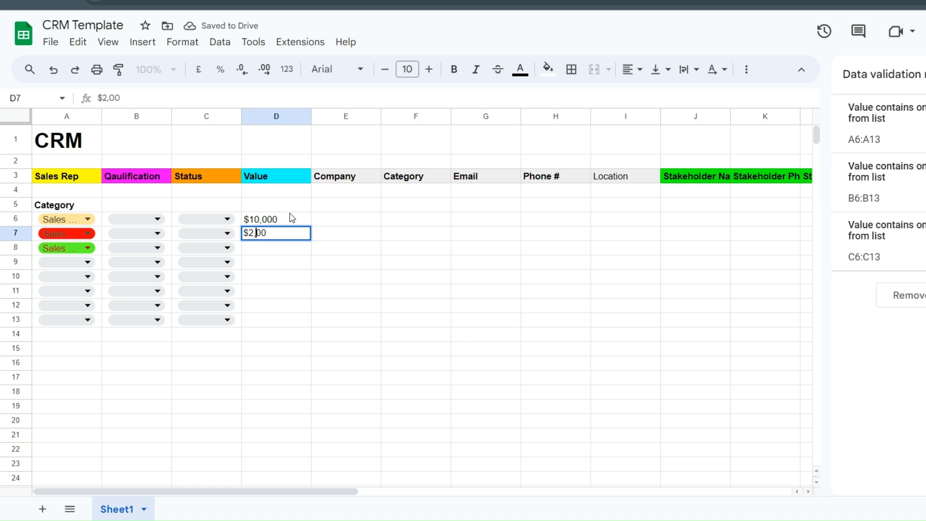
{"action": "type", "text": "0"}
{"action": "left_click", "coordinate": [322, 292]}
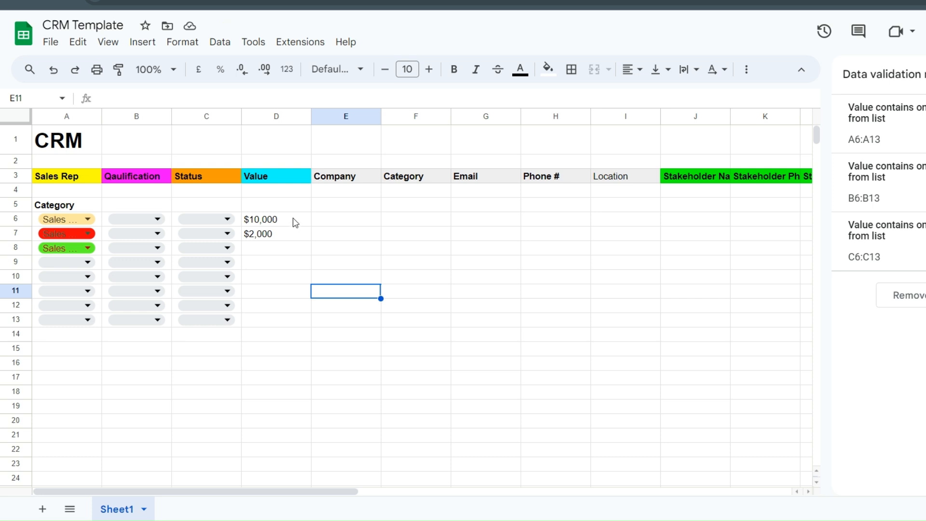
- Review the Value column cells and leave Company cell E6 empty
{"action": "left_click", "coordinate": [295, 221]}
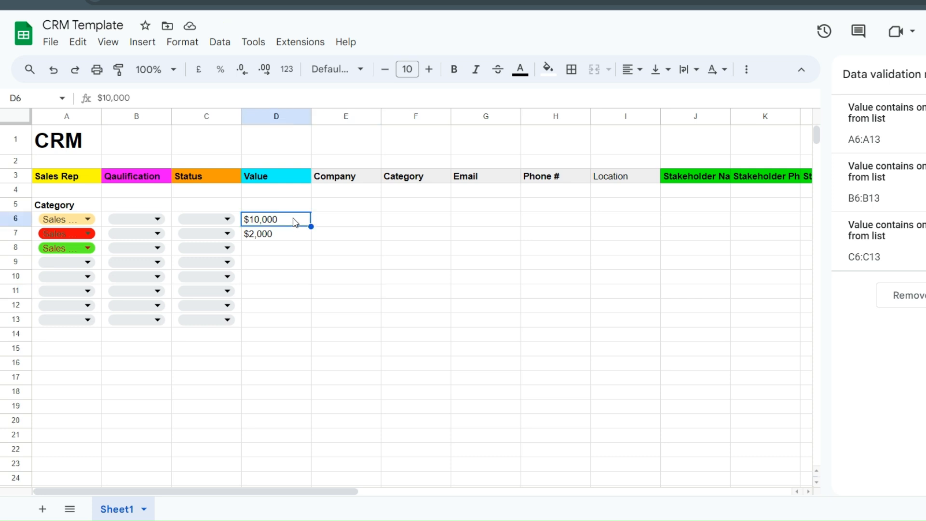
{"action": "left_click", "coordinate": [294, 235]}
{"action": "left_click", "coordinate": [280, 254]}
{"action": "left_click", "coordinate": [284, 263]}
{"action": "left_click", "coordinate": [279, 277]}
{"action": "left_click", "coordinate": [278, 309]}
{"action": "left_click", "coordinate": [273, 322]}
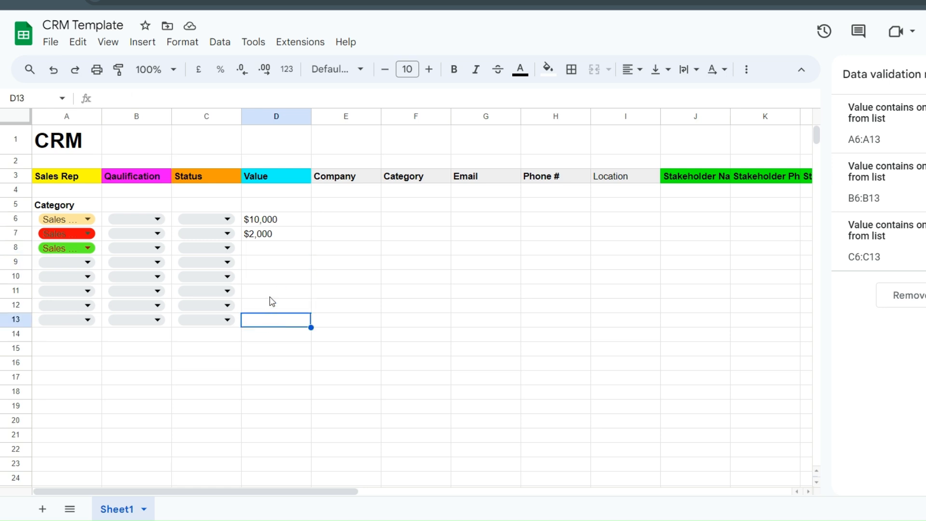
{"action": "double_click", "coordinate": [331, 219]}
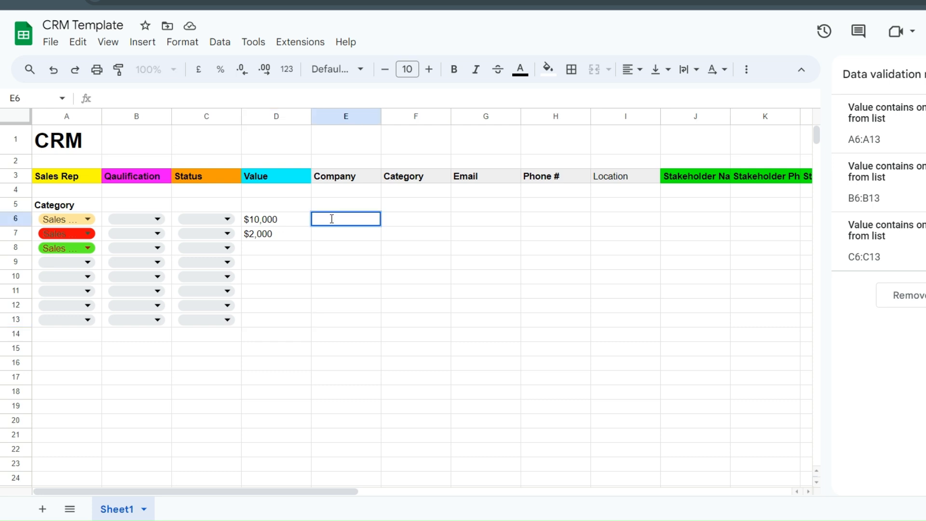
{"action": "left_click_drag", "start_coordinate": [269, 492], "coordinate": [264, 420]}
{"action": "left_click", "coordinate": [330, 336]}
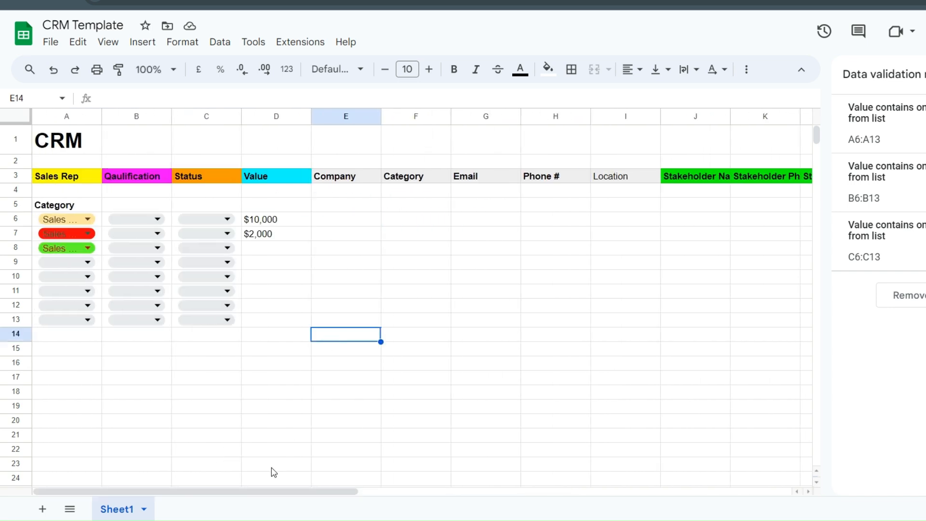
{"action": "left_click_drag", "start_coordinate": [274, 488], "coordinate": [240, 501]}
- Enter ABC & CO as the company in E6 and Finance as its category in F6
{"action": "left_click", "coordinate": [353, 224]}
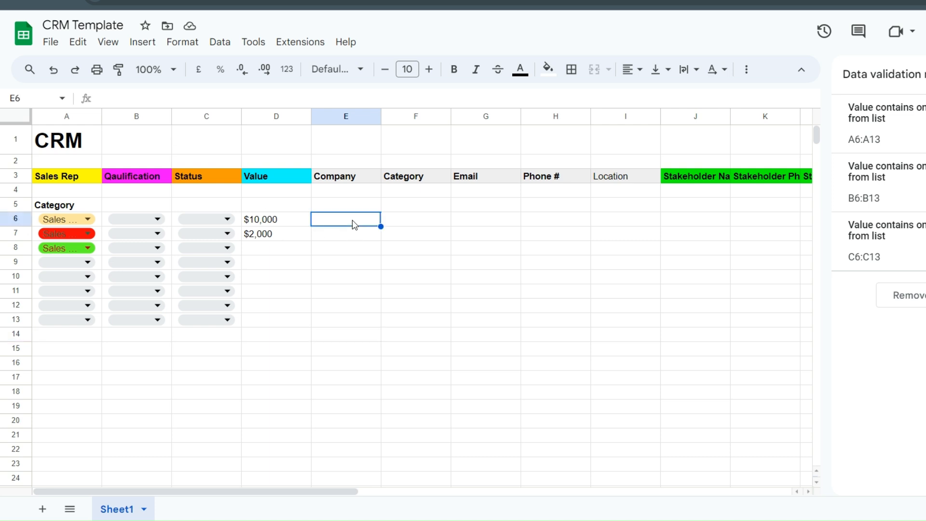
{"action": "double_click", "coordinate": [353, 220]}
{"action": "type", "text": "AB"}
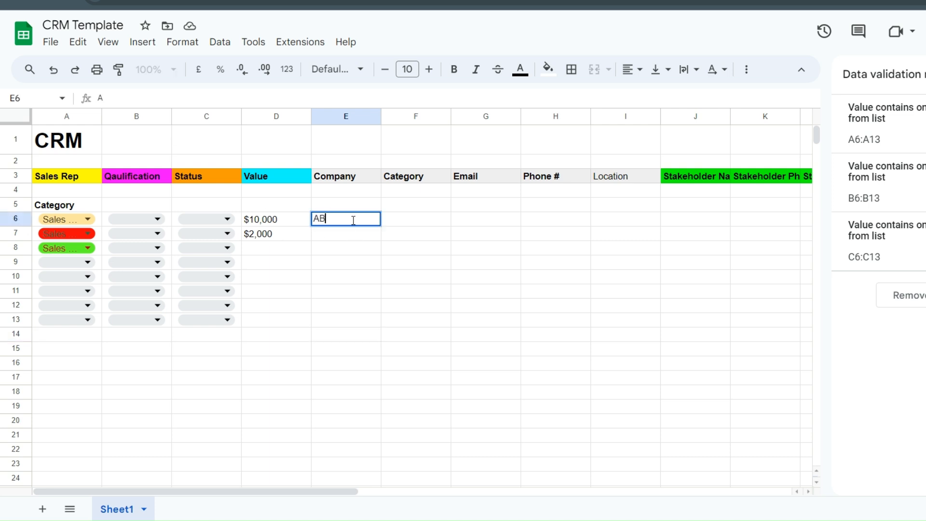
{"action": "key", "text": "BackSpace"}
{"action": "type", "text": "BC & CO"}
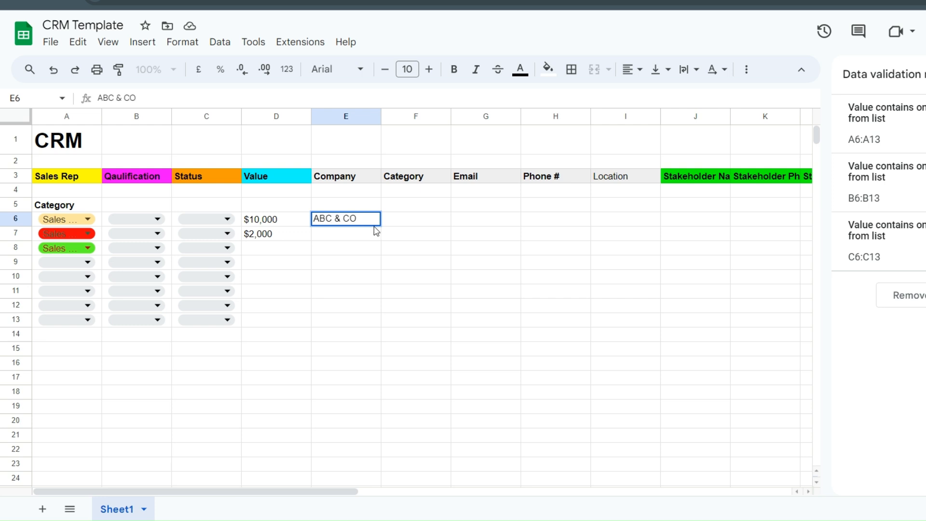
{"action": "left_click", "coordinate": [461, 218]}
{"action": "double_click", "coordinate": [418, 217]}
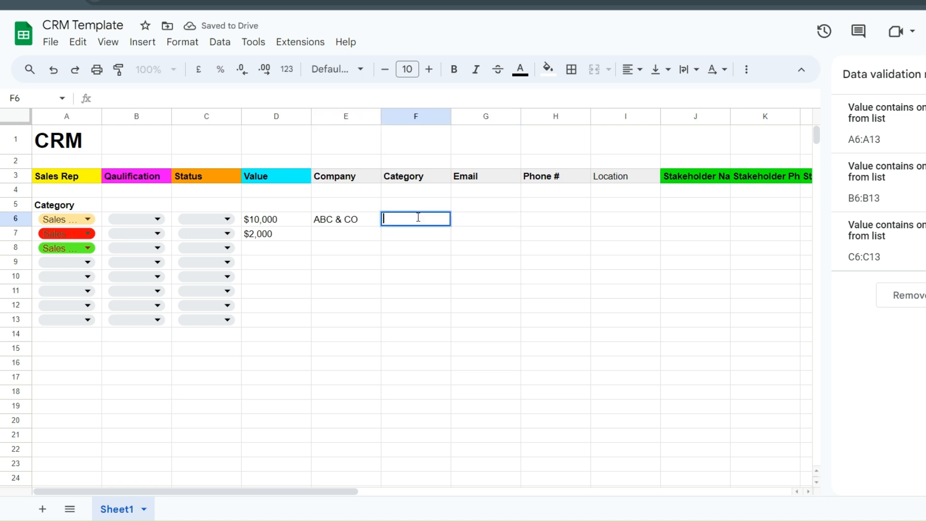
{"action": "type", "text": "Finance"}
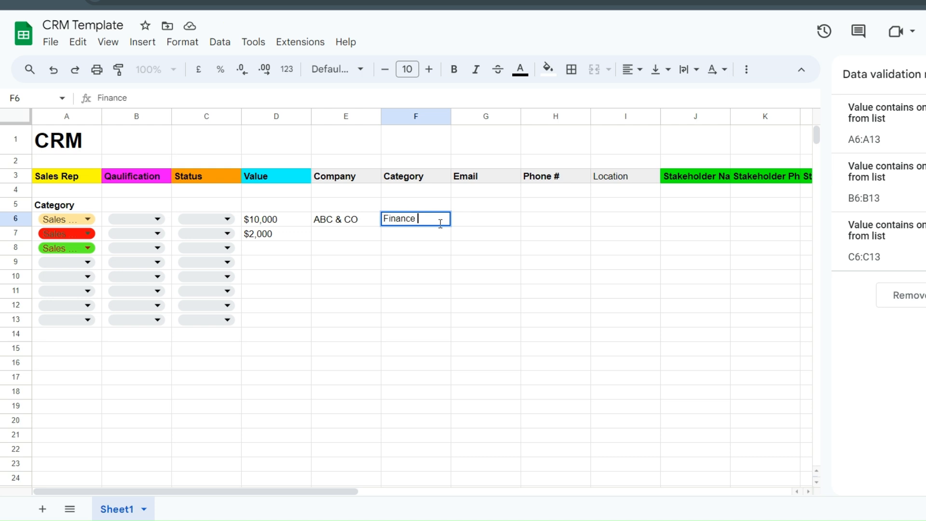
{"action": "left_click", "coordinate": [533, 249]}
- Fill in the company's e-mail in G6 and phone number in H6
{"action": "double_click", "coordinate": [492, 217]}
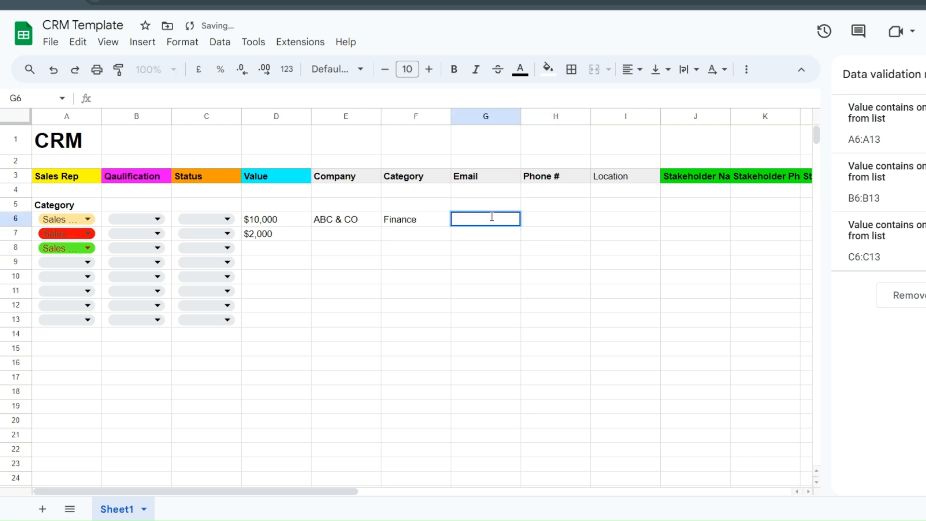
{"action": "type", "text": "ABS"}
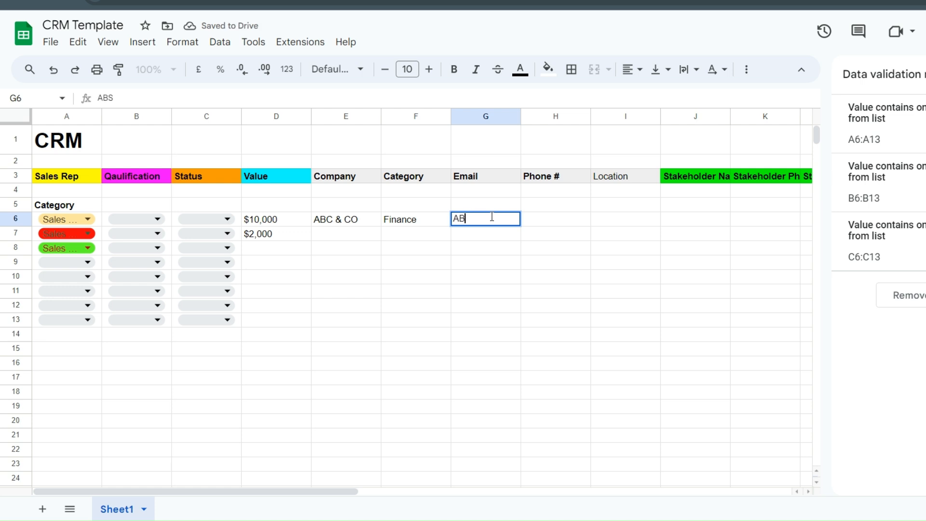
{"action": "type", "text": "@"}
{"action": "key", "text": "BackSpace"}
{"action": "key", "text": "BackSpace"}
{"action": "key", "text": "BackSpace"}
{"action": "key", "text": "BackSpace"}
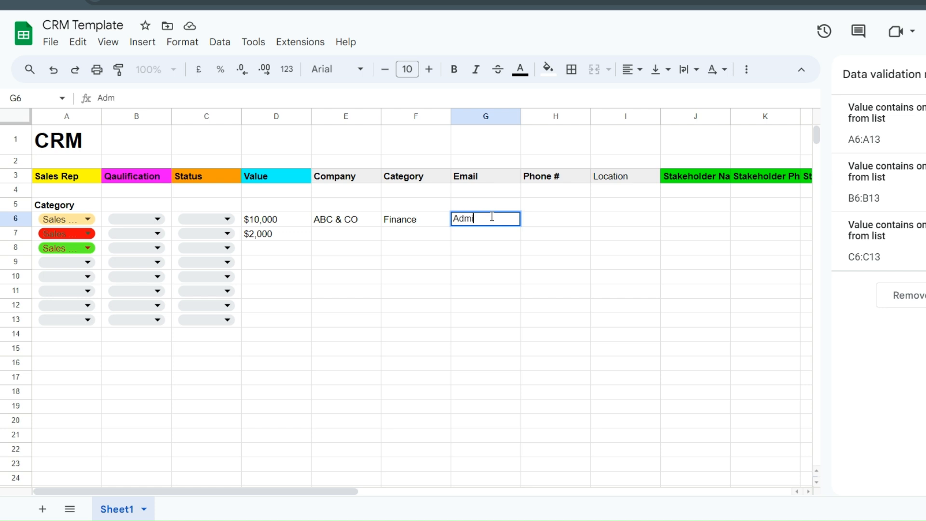
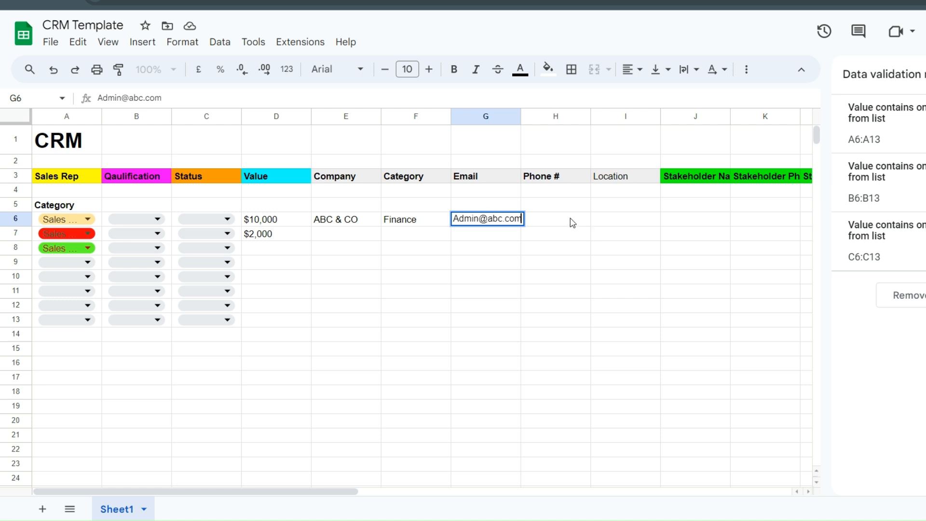
{"action": "double_click", "coordinate": [569, 218]}
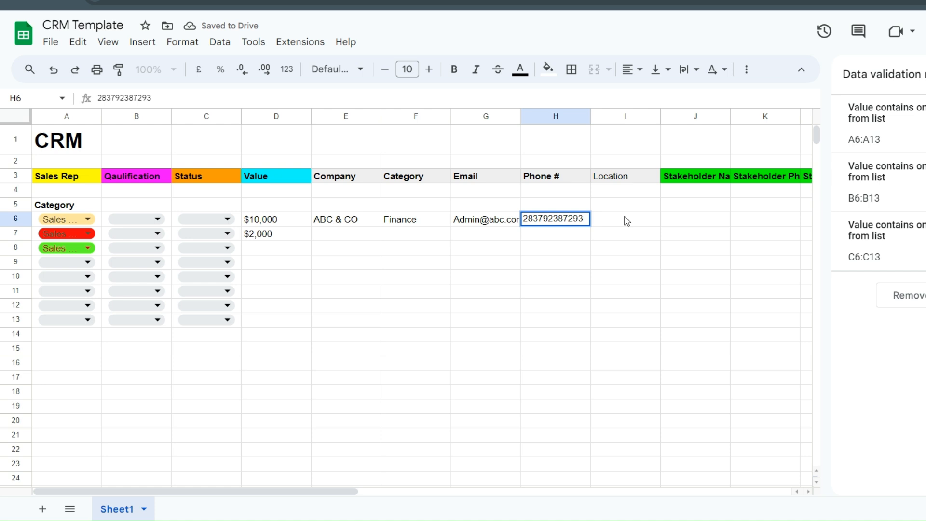
- Enter London as the location and make the Location header bold
{"action": "double_click", "coordinate": [625, 218]}
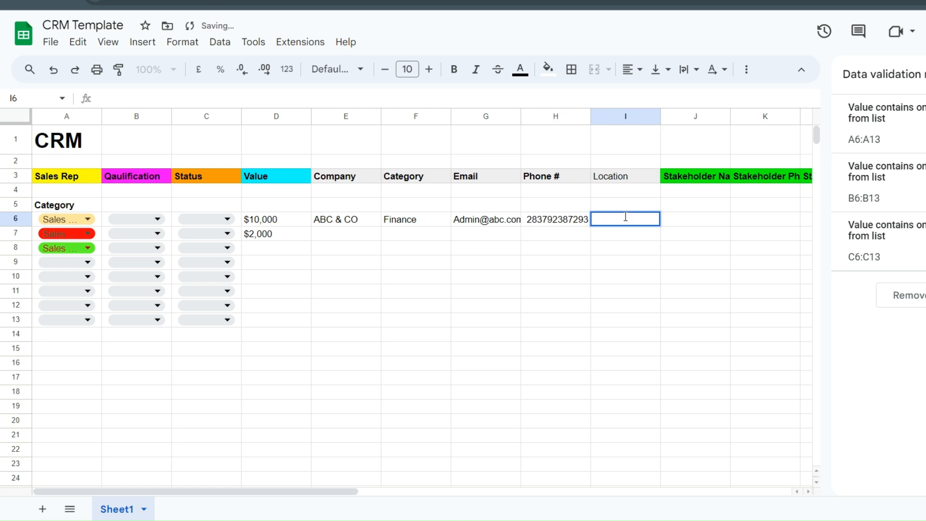
{"action": "type", "text": "LOndon"}
{"action": "key", "text": "BackSpace"}
{"action": "key", "text": "BackSpace"}
{"action": "key", "text": "BackSpace"}
{"action": "key", "text": "BackSpace"}
{"action": "type", "text": "ondon"}
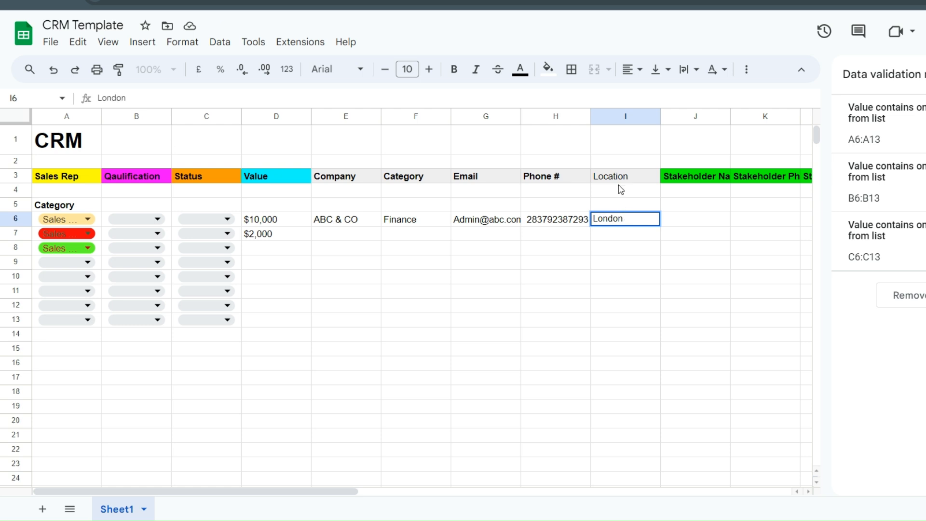
{"action": "left_click", "coordinate": [621, 179]}
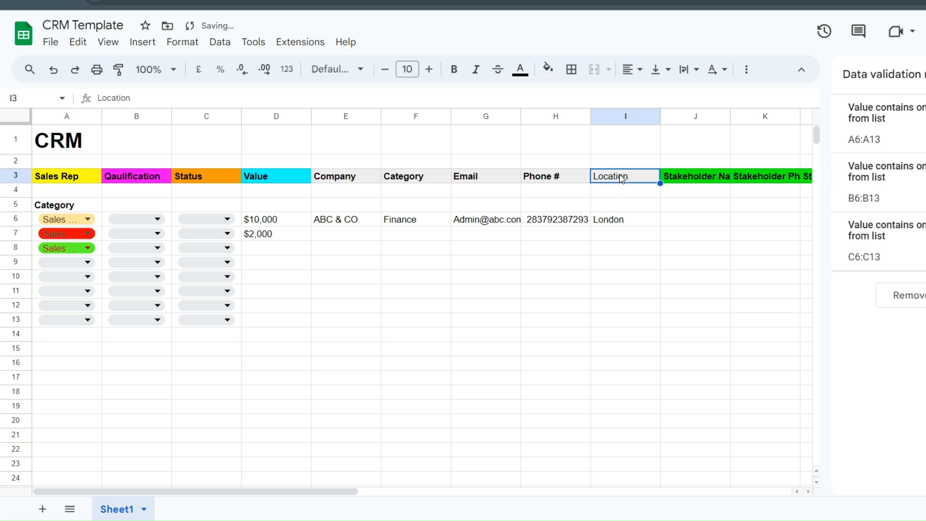
{"action": "key", "text": "ctrl+b"}
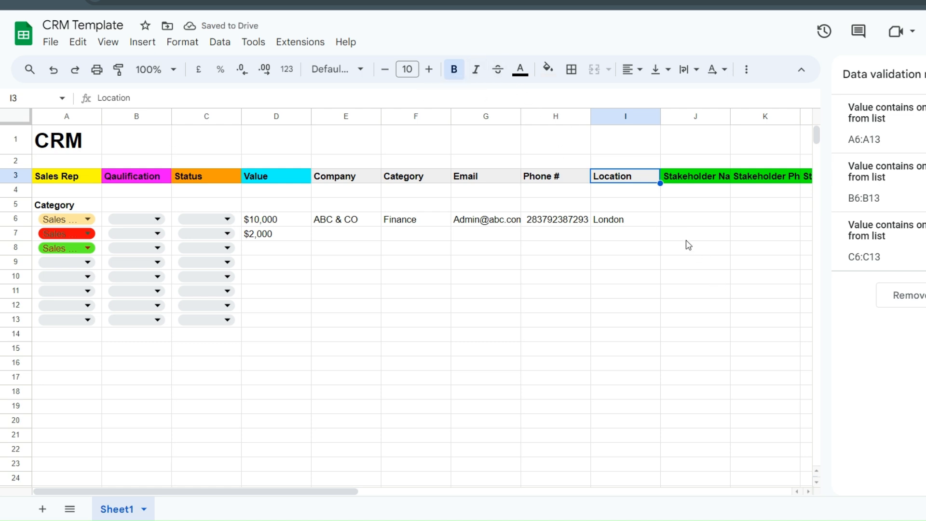
- Enter the stakeholder's full name in J6
{"action": "left_click", "coordinate": [675, 220]}
{"action": "type", "text": "J"}
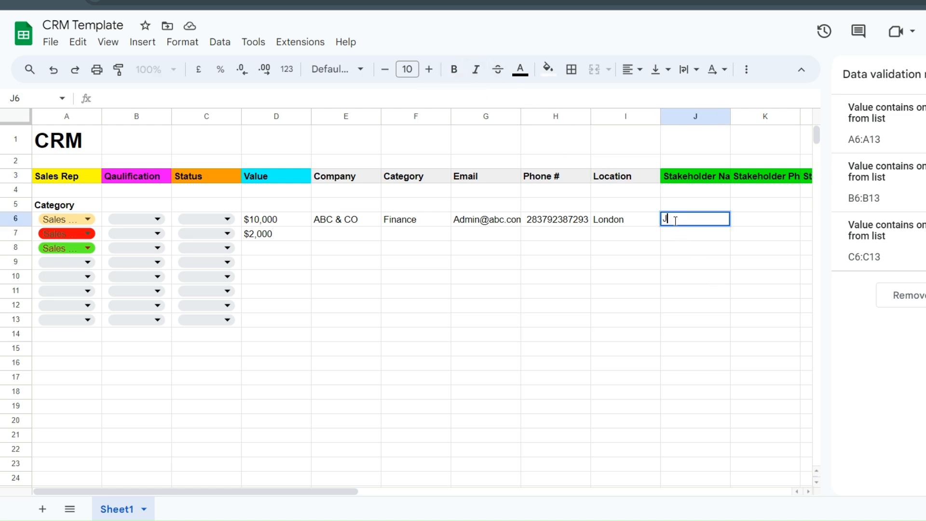
{"action": "type", "text": "ohn Doe"}
{"action": "key", "text": "BackSpace"}
{"action": "key", "text": "BackSpace"}
{"action": "key", "text": "BackSpace"}
{"action": "type", "text": "oe"}
{"action": "key", "text": "BackSpace"}
{"action": "key", "text": "BackSpace"}
{"action": "type", "text": "Doe"}
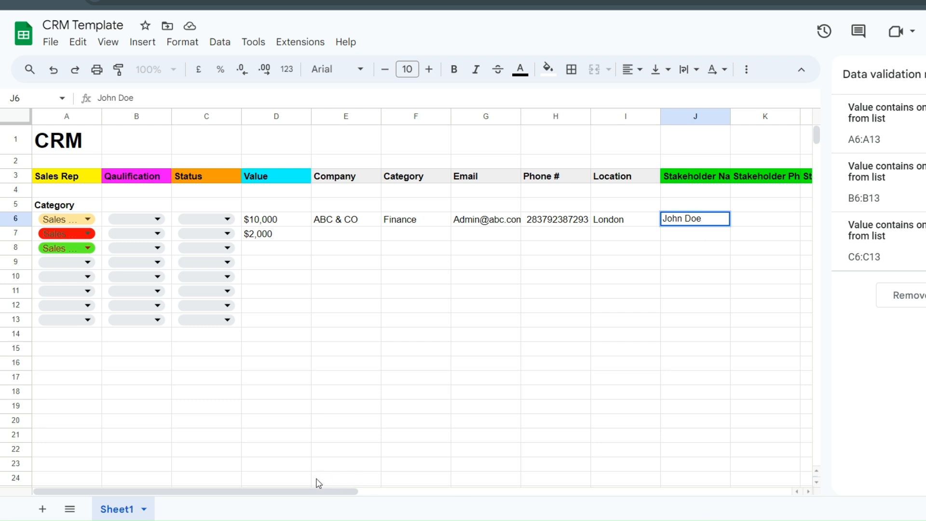
{"action": "left_click_drag", "start_coordinate": [318, 484], "coordinate": [409, 504]}
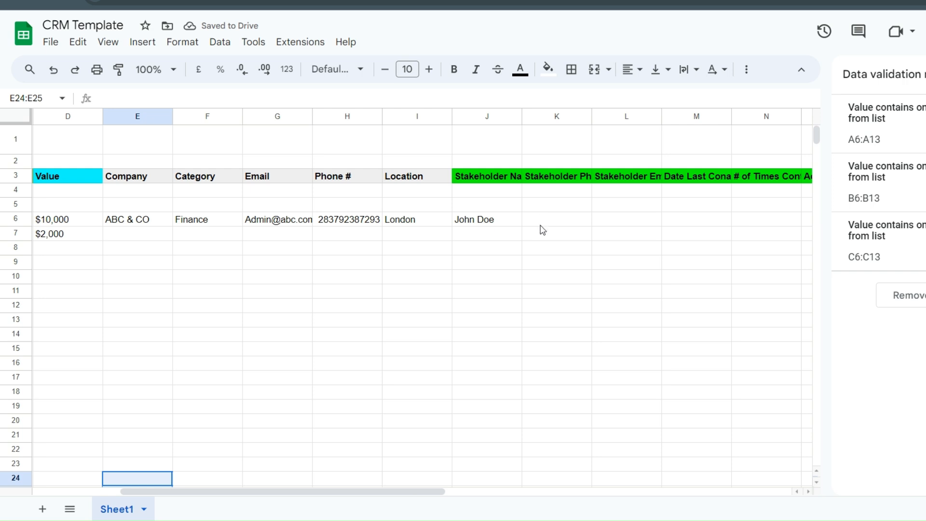
- Enter the stakeholder's phone number in K6
{"action": "double_click", "coordinate": [540, 223]}
{"action": "type", "text": "s"}
{"action": "key", "text": "BackSpace"}
{"action": "type", "text": "32434"}
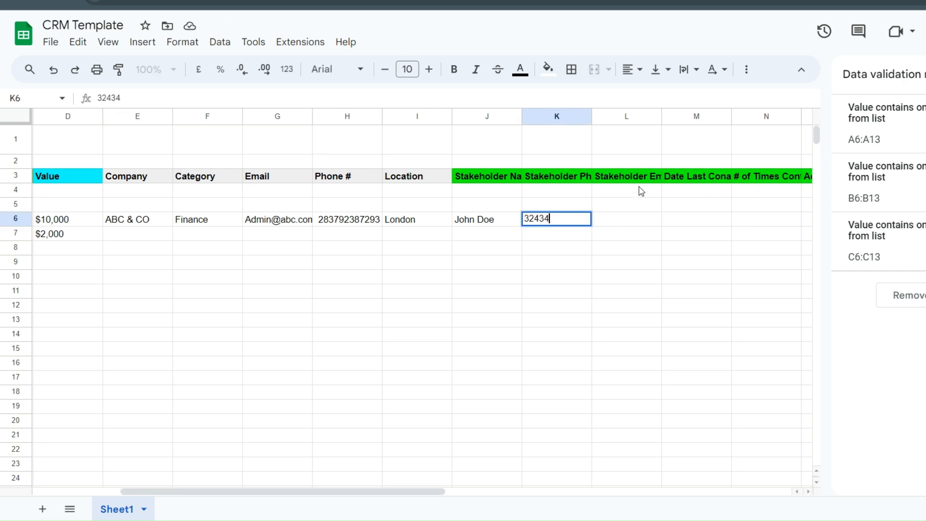
{"action": "key", "text": "Tab"}
- Widen column L and wrap the Stakeholder Name and Stakeholder Phone # headers
{"action": "left_click_drag", "start_coordinate": [672, 117], "coordinate": [673, 117]}
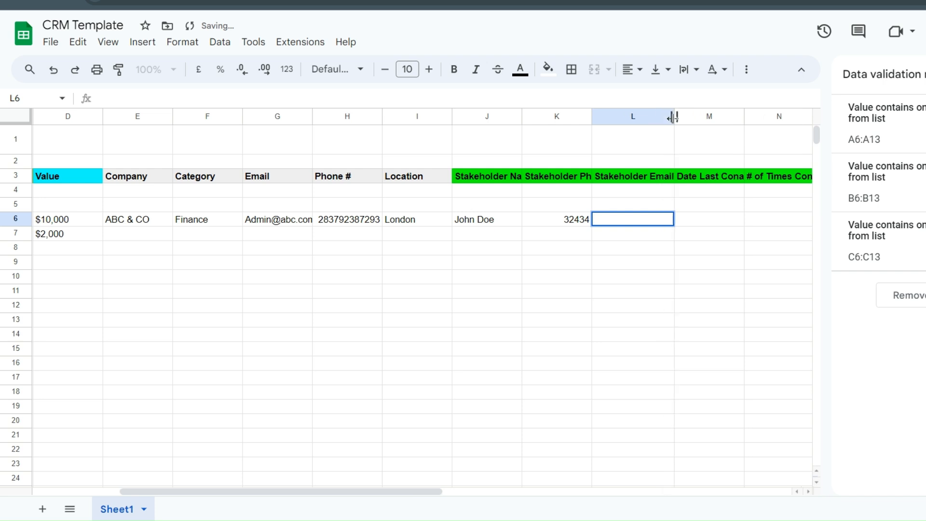
{"action": "left_click", "coordinate": [507, 175]}
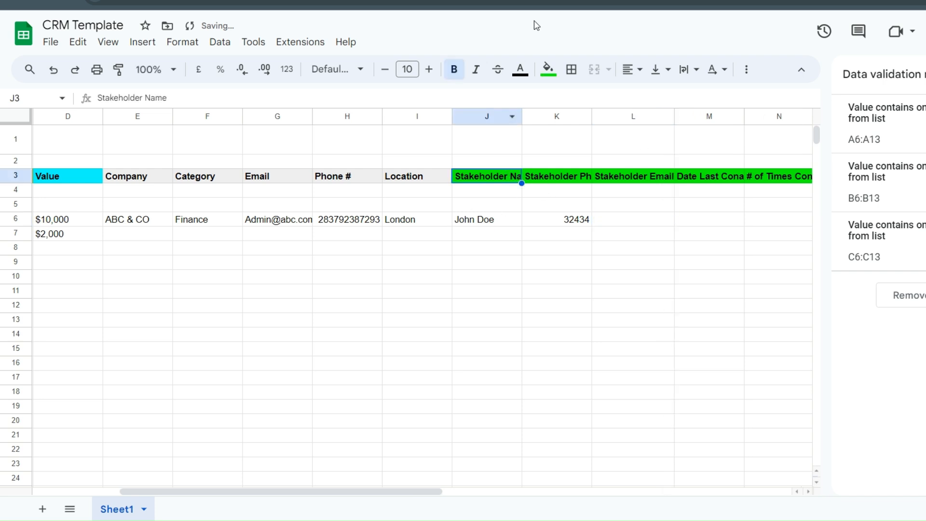
{"action": "left_click", "coordinate": [687, 72]}
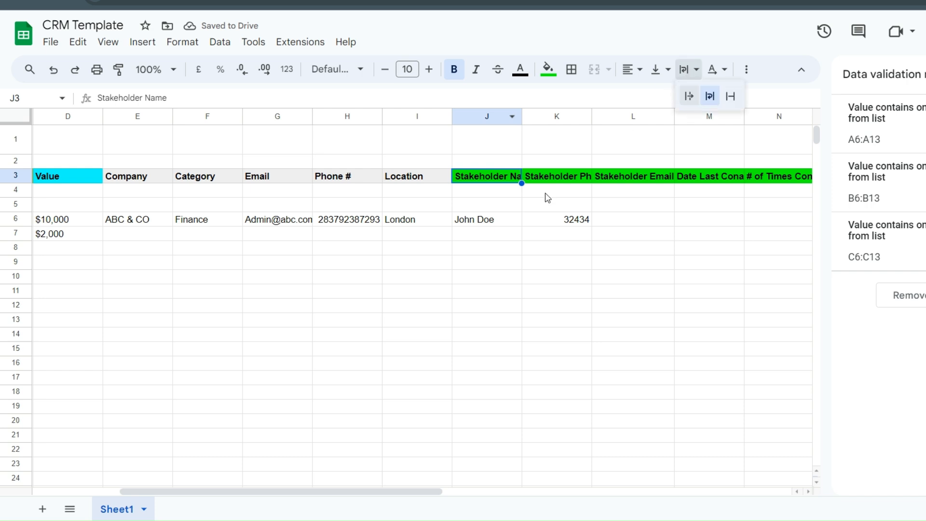
{"action": "left_click", "coordinate": [709, 96]}
{"action": "left_click", "coordinate": [528, 173]}
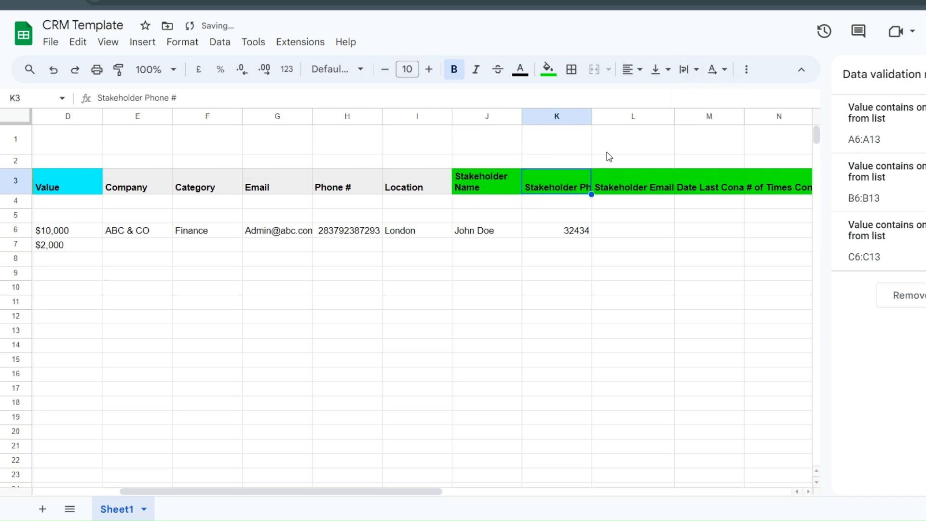
{"action": "left_click", "coordinate": [682, 73]}
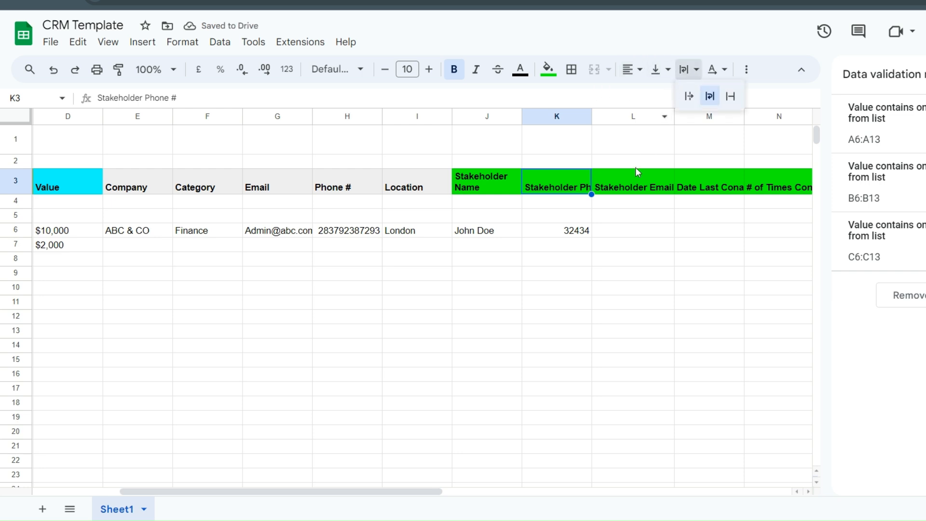
{"action": "left_click", "coordinate": [600, 178]}
{"action": "left_click", "coordinate": [572, 184]}
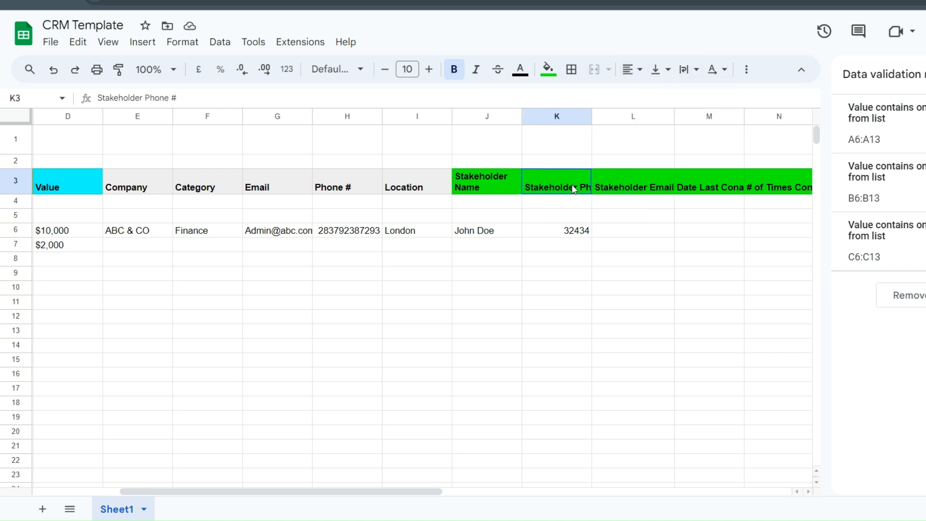
{"action": "left_click", "coordinate": [684, 68]}
{"action": "left_click", "coordinate": [709, 96]}
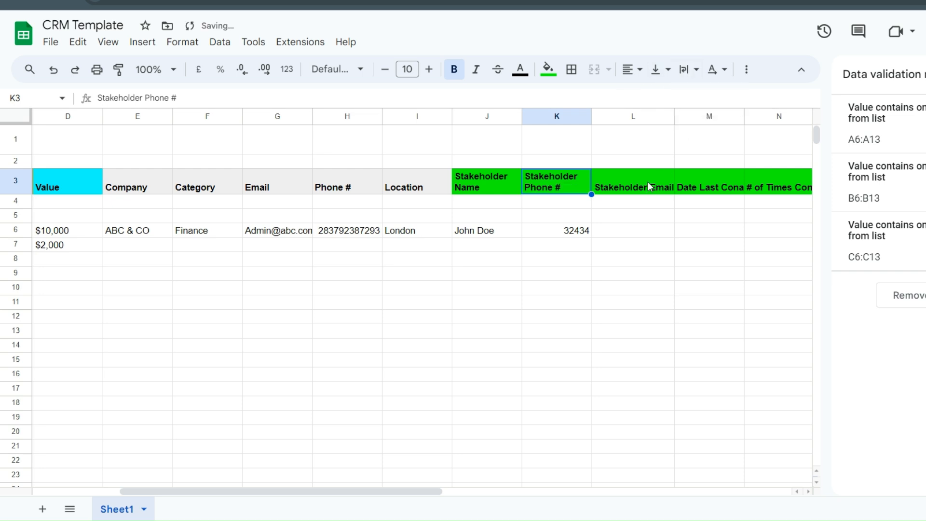
- Wrap the Stakeholder Email, Date Last Contacted and # of Times Contacted headers
{"action": "left_click", "coordinate": [632, 183]}
{"action": "left_click", "coordinate": [684, 69]}
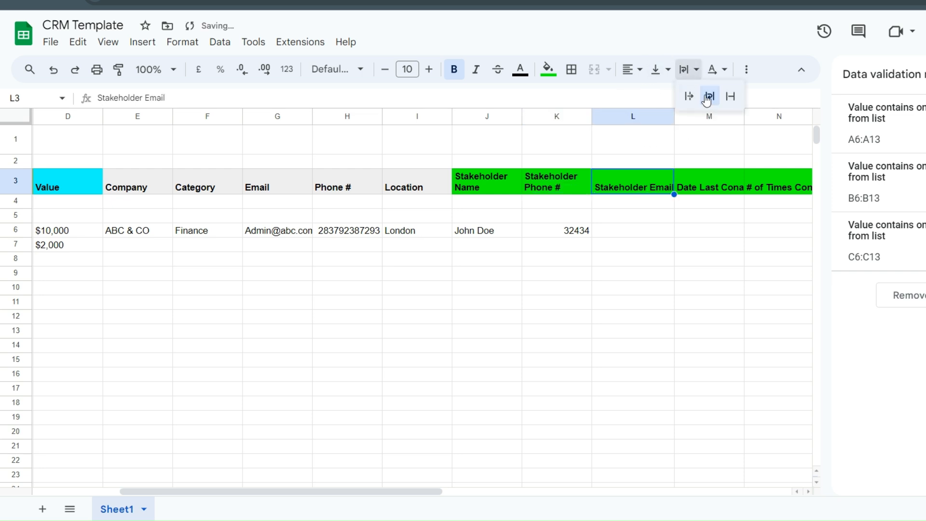
{"action": "left_click", "coordinate": [704, 97]}
{"action": "left_click", "coordinate": [698, 179]}
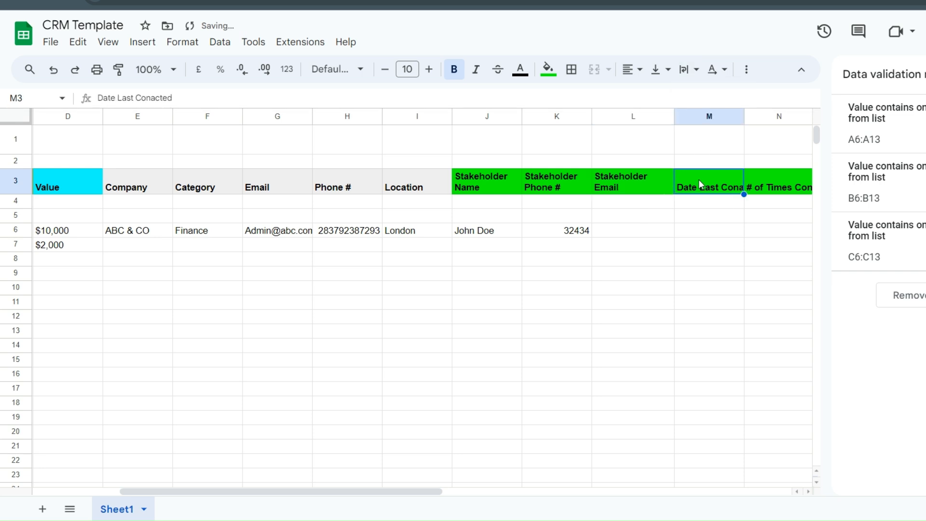
{"action": "left_click", "coordinate": [684, 69]}
{"action": "left_click", "coordinate": [705, 96]}
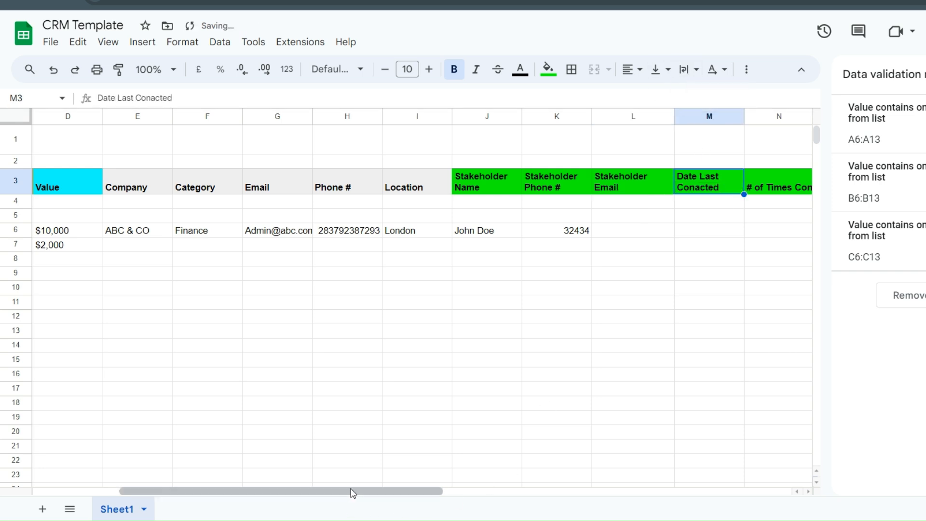
{"action": "left_click_drag", "start_coordinate": [353, 493], "coordinate": [429, 477]}
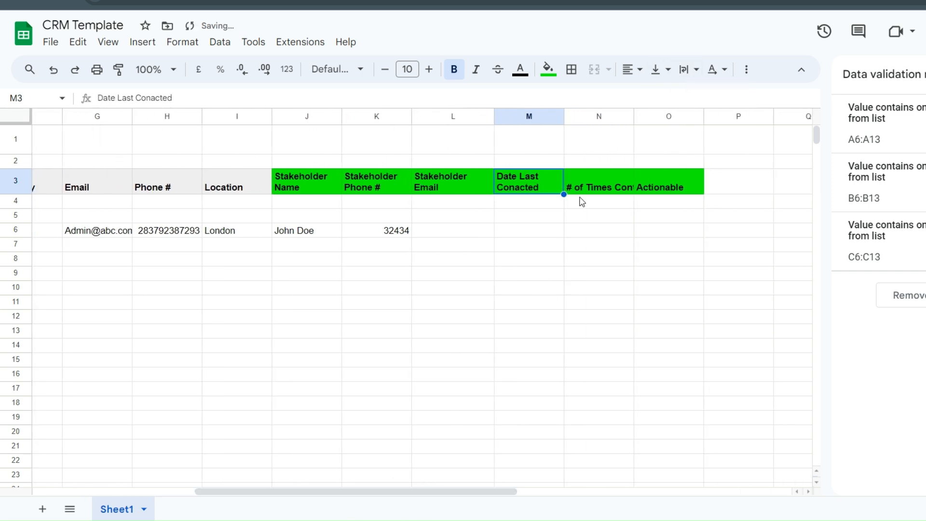
{"action": "left_click", "coordinate": [600, 178]}
{"action": "left_click", "coordinate": [685, 69]}
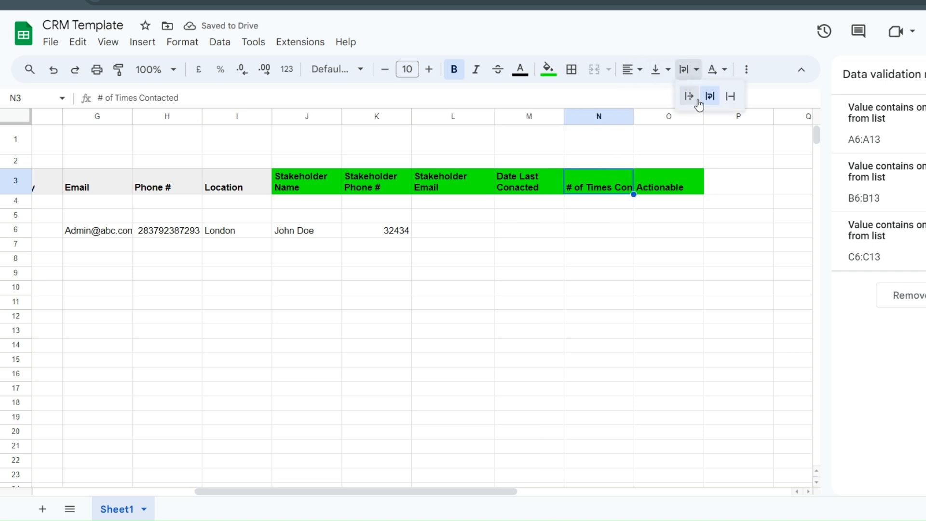
{"action": "left_click", "coordinate": [708, 98]}
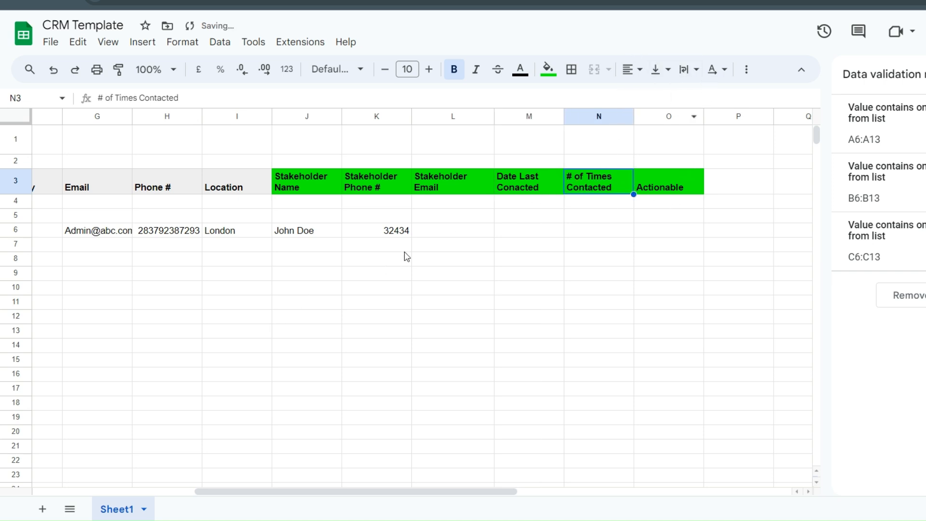
{"action": "double_click", "coordinate": [463, 231]}
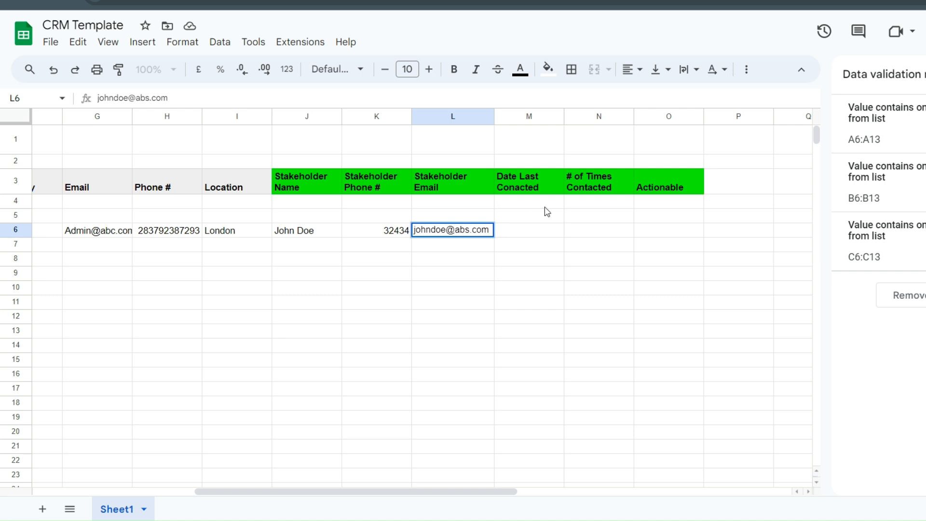
- Enter the stakeholder's e-mail in L6 and the July 2024 last-contact date in M6
{"action": "double_click", "coordinate": [526, 231]}
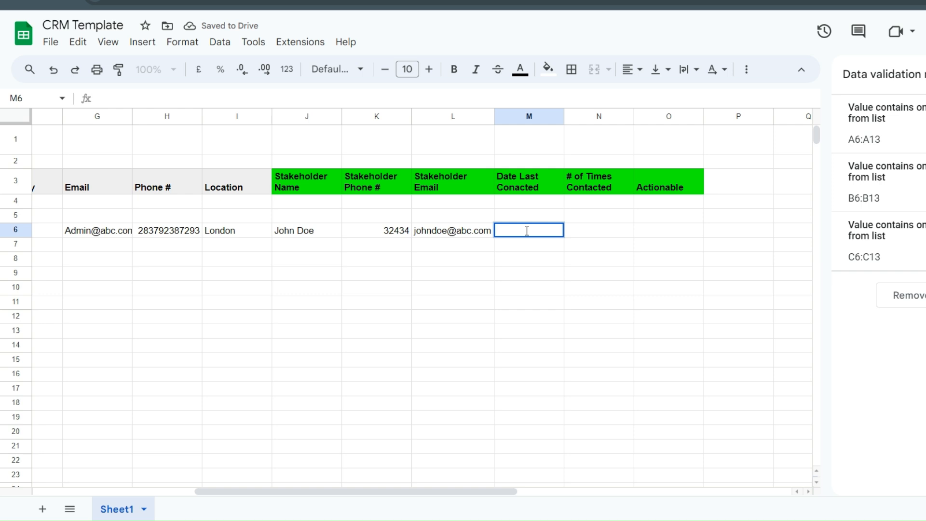
{"action": "type", "text": "ul"}
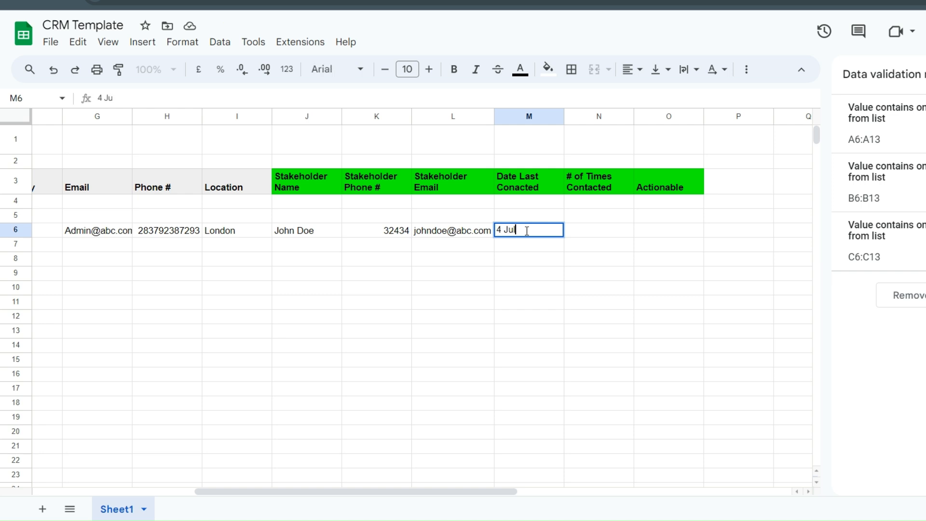
{"action": "type", "text": "y 2024"}
- Enter the contact count in N6 and 'Initial Contact' as the actionable note in O6
{"action": "double_click", "coordinate": [582, 228]}
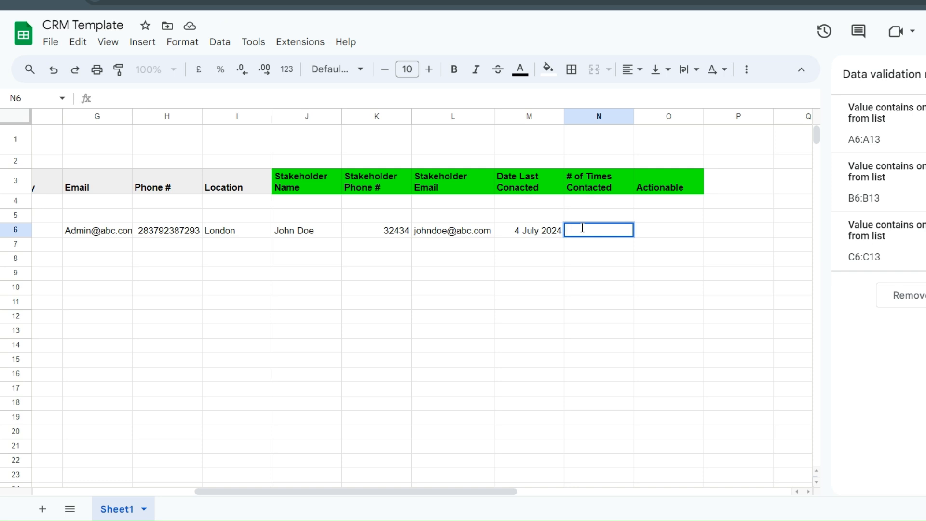
{"action": "type", "text": "1"}
{"action": "double_click", "coordinate": [672, 228]}
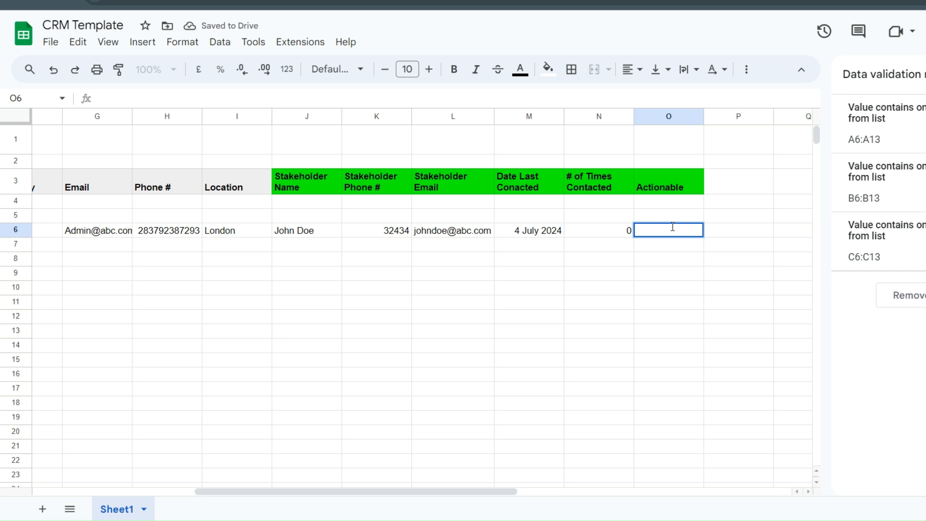
{"action": "type", "text": "MAke"}
{"action": "key", "text": "BackSpace"}
{"action": "key", "text": "BackSpace"}
{"action": "key", "text": "BackSpace"}
{"action": "key", "text": "BackSpace"}
{"action": "key", "text": "BackSpace"}
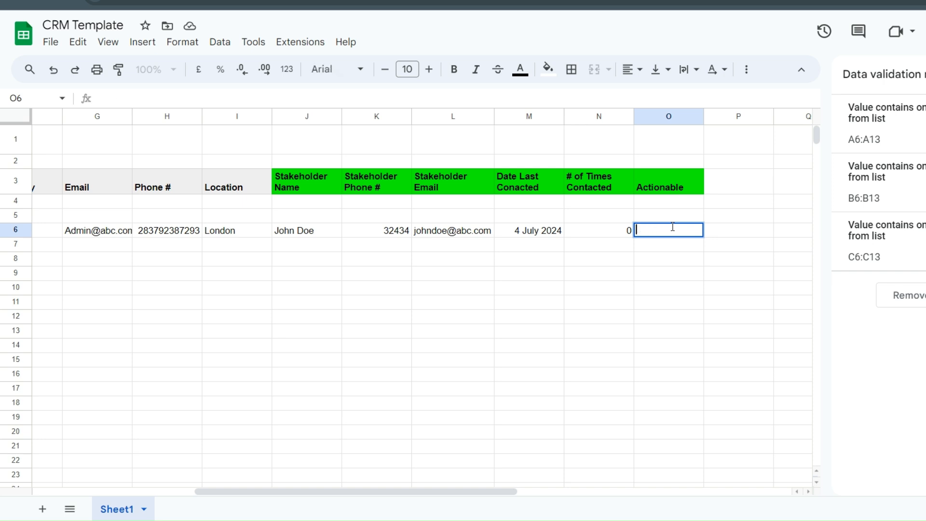
{"action": "type", "text": "Initial Contact"}
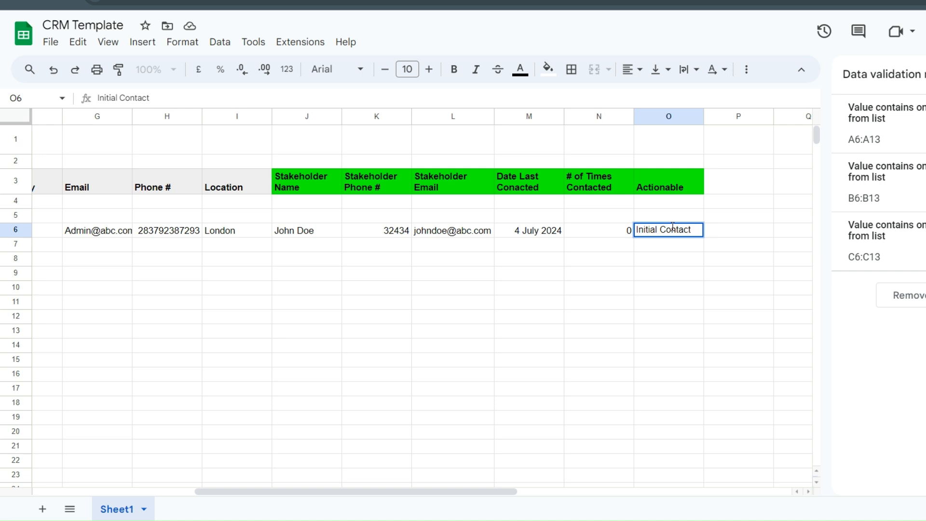
{"action": "left_click", "coordinate": [545, 344]}
{"action": "left_click", "coordinate": [661, 186]}
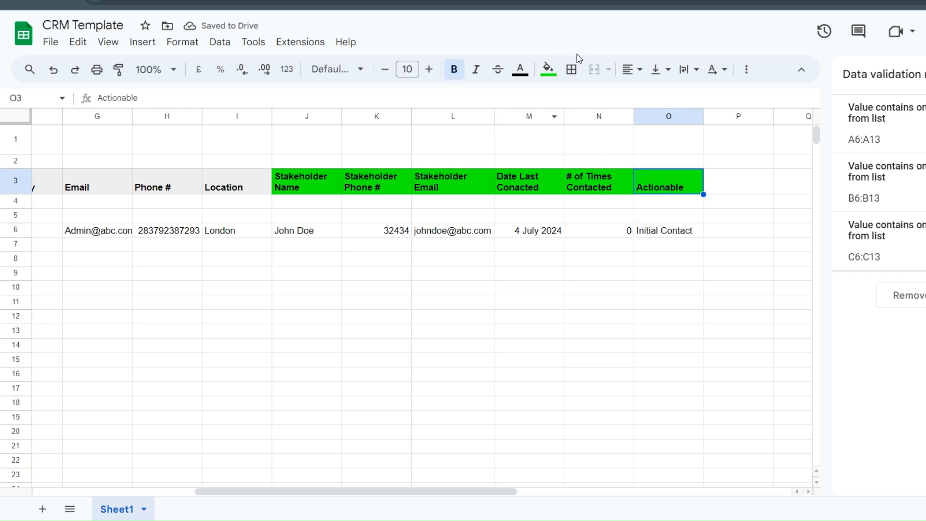
- Fill the Actionable header magenta, then select the Category label in A5
{"action": "left_click", "coordinate": [547, 69]}
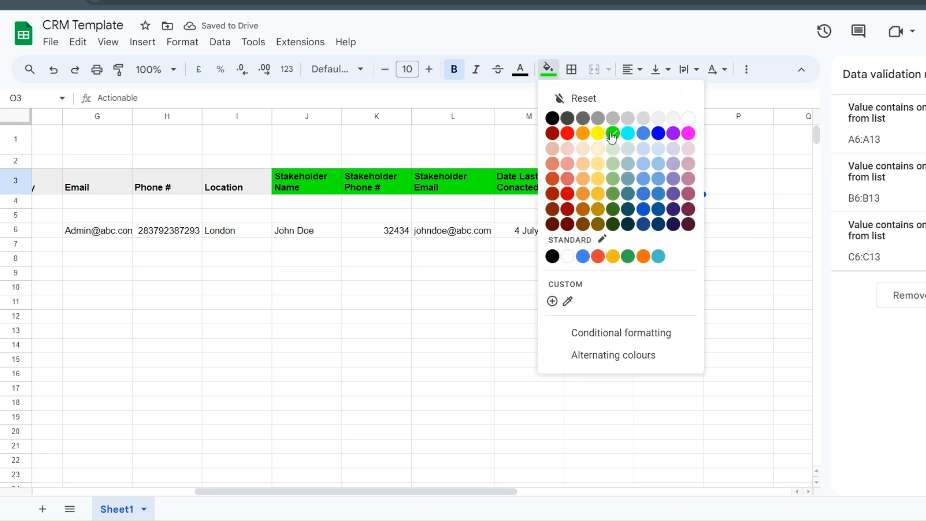
{"action": "left_click", "coordinate": [688, 133]}
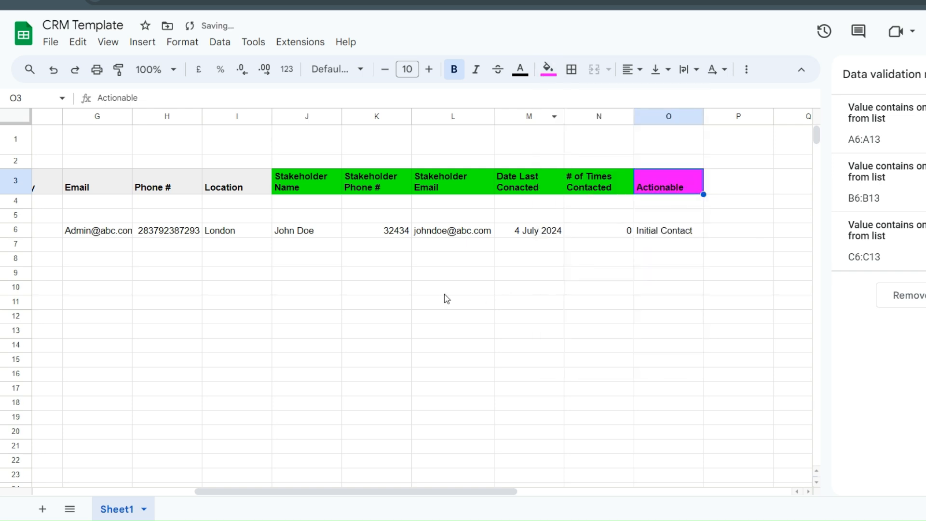
{"action": "left_click", "coordinate": [449, 293]}
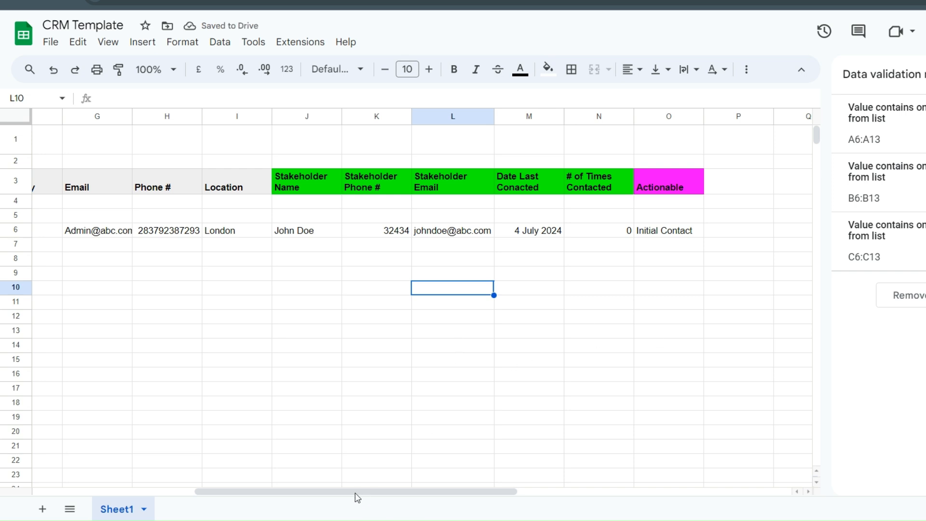
{"action": "left_click_drag", "start_coordinate": [355, 496], "coordinate": [152, 493]}
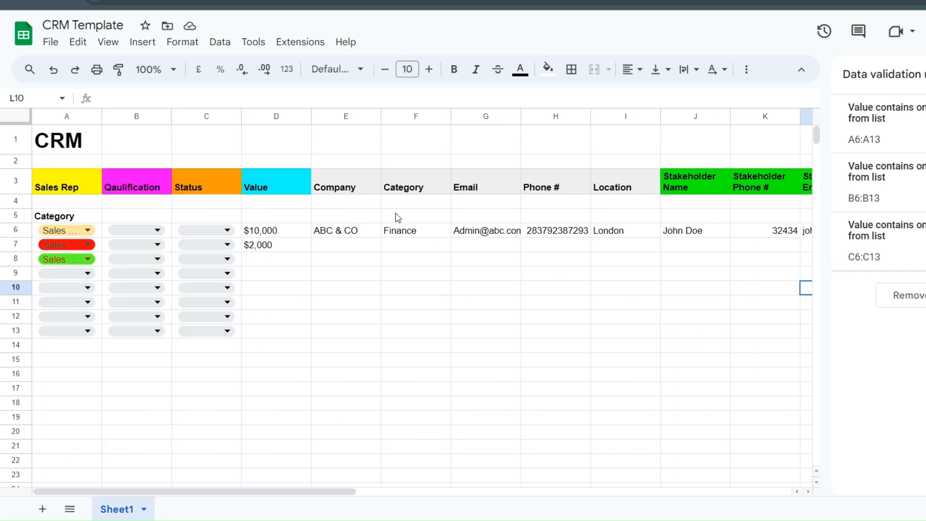
{"action": "left_click", "coordinate": [321, 249]}
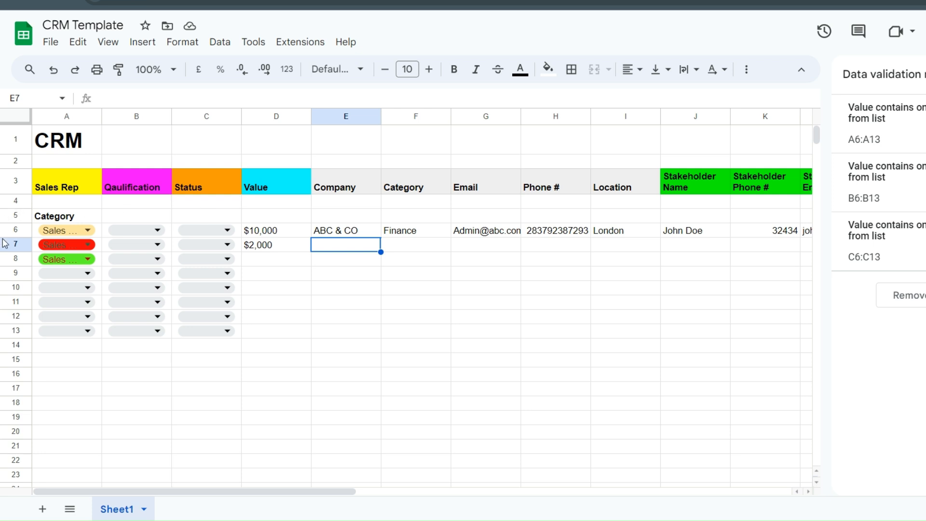
{"action": "left_click", "coordinate": [72, 216]}
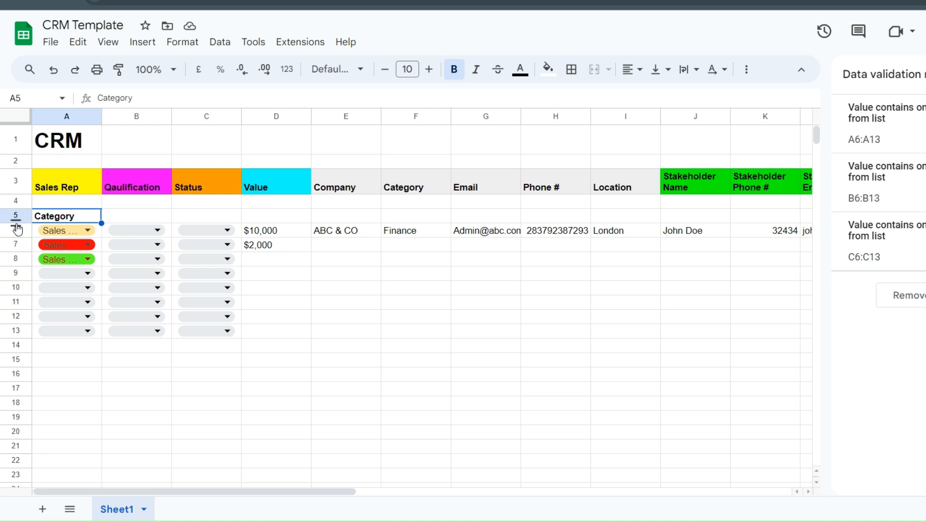
- Add two extra rows to the drop-down list from row 6's context menu
{"action": "right_click", "coordinate": [16, 224]}
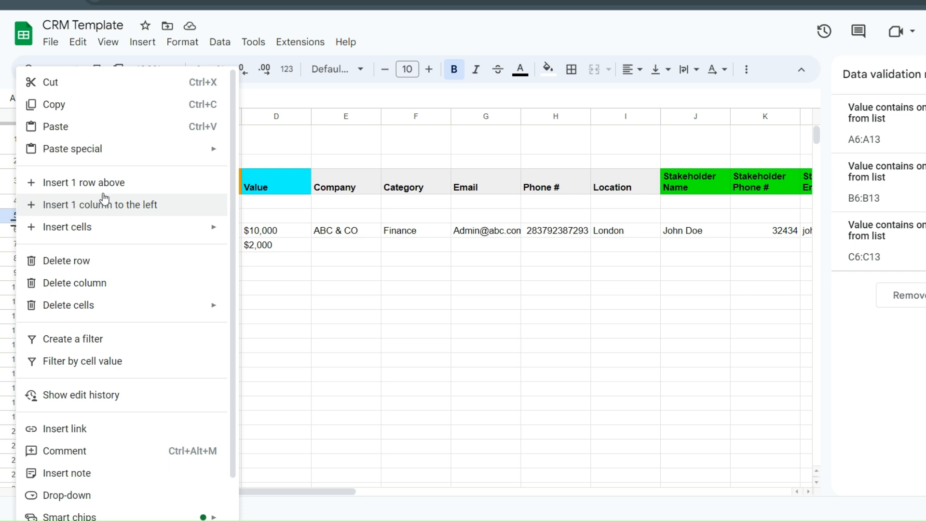
{"action": "mouse_move", "coordinate": [114, 232]}
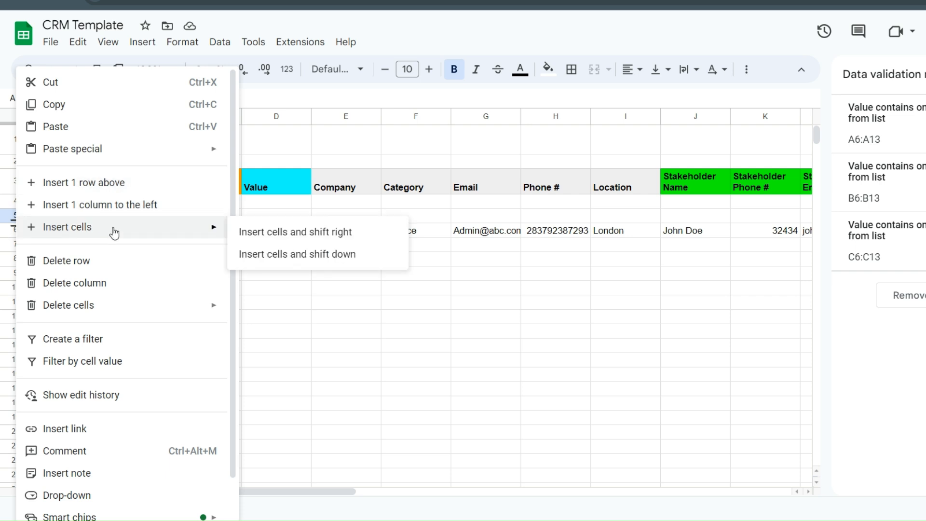
{"action": "left_click", "coordinate": [403, 347]}
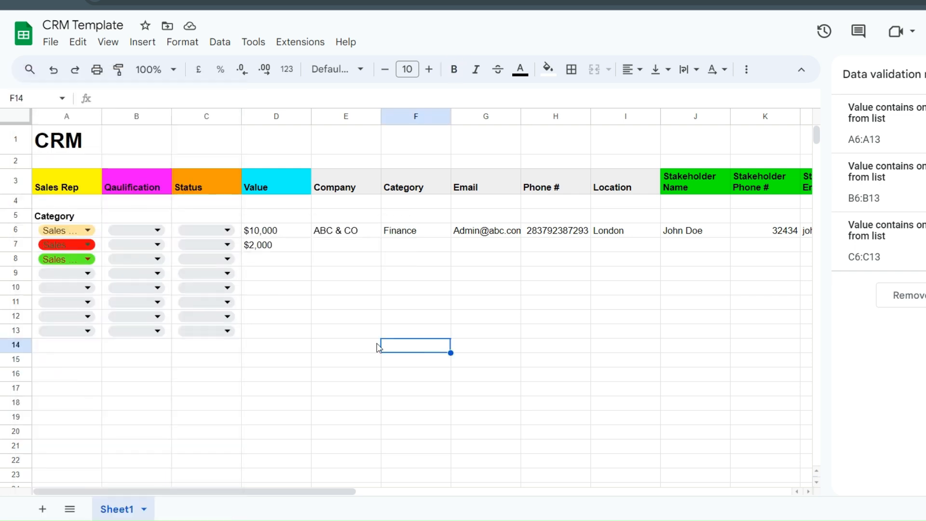
{"action": "right_click", "coordinate": [17, 224]}
{"action": "left_click", "coordinate": [323, 290]}
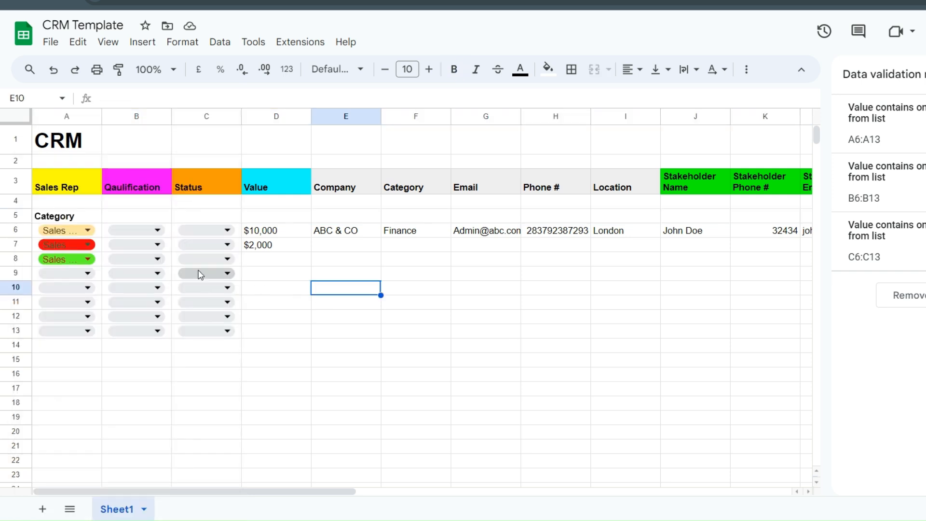
{"action": "right_click", "coordinate": [16, 222]}
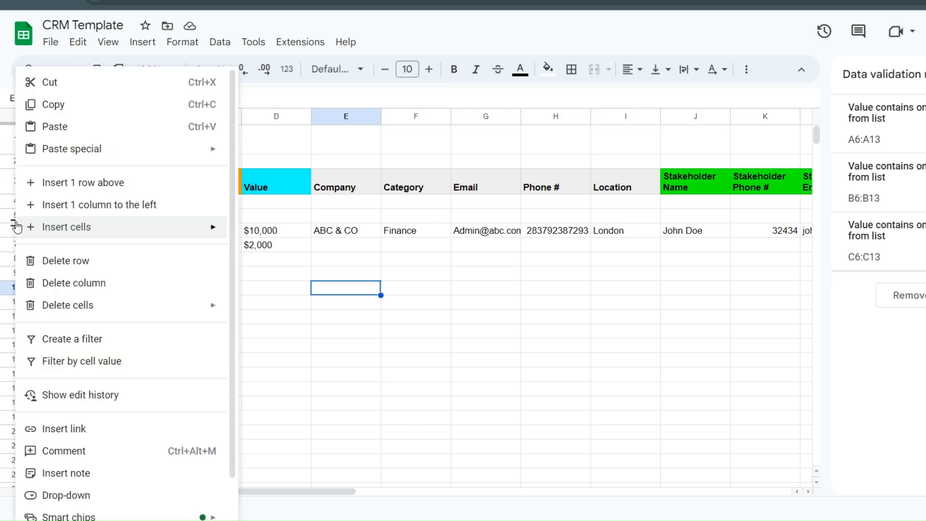
{"action": "left_click", "coordinate": [84, 182]}
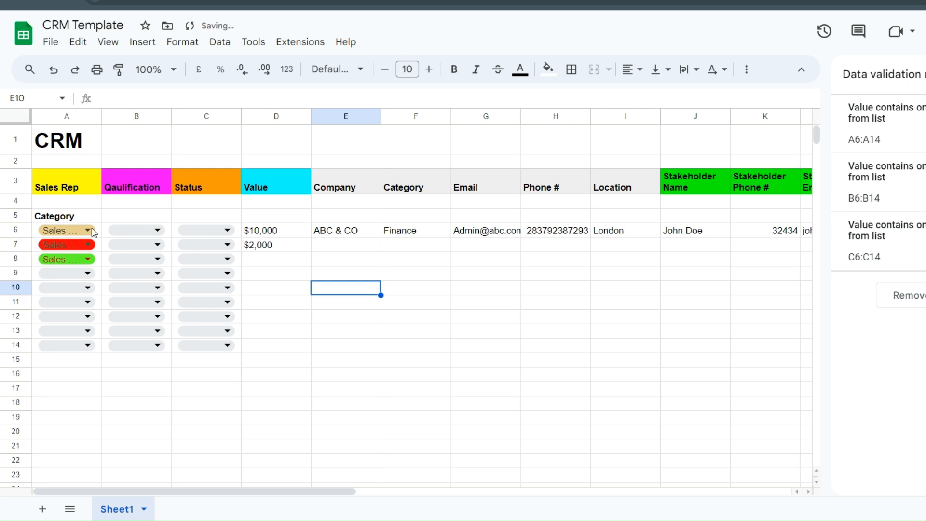
{"action": "right_click", "coordinate": [17, 223]}
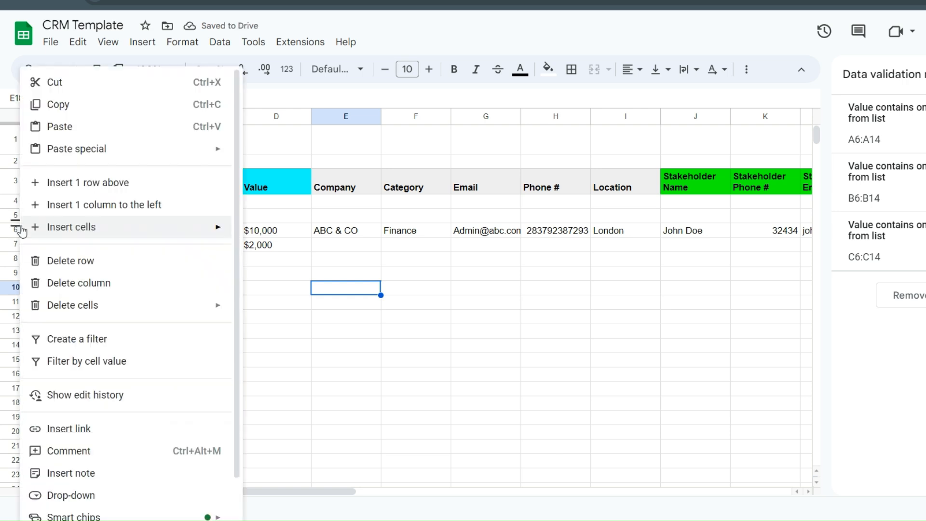
{"action": "left_click", "coordinate": [93, 182]}
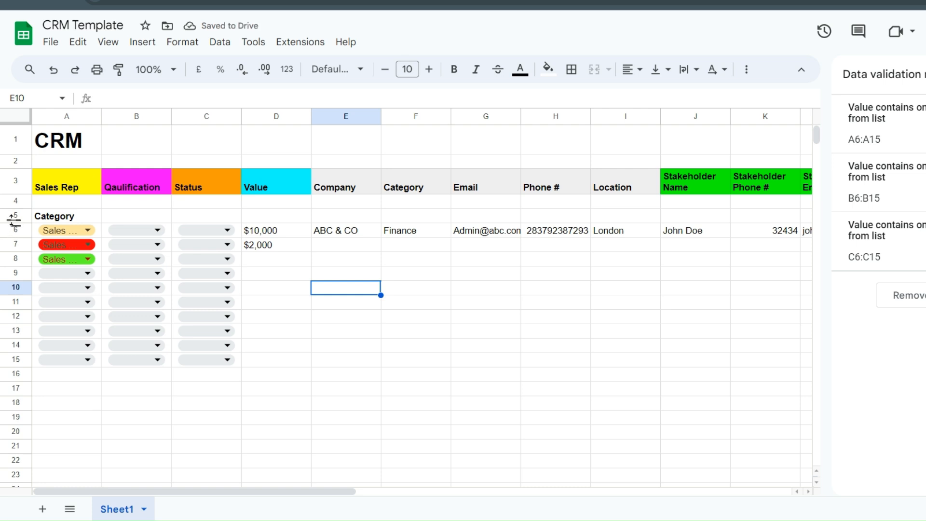
- Insert one blank row above the ABC & CO sample row
{"action": "double_click", "coordinate": [38, 230]}
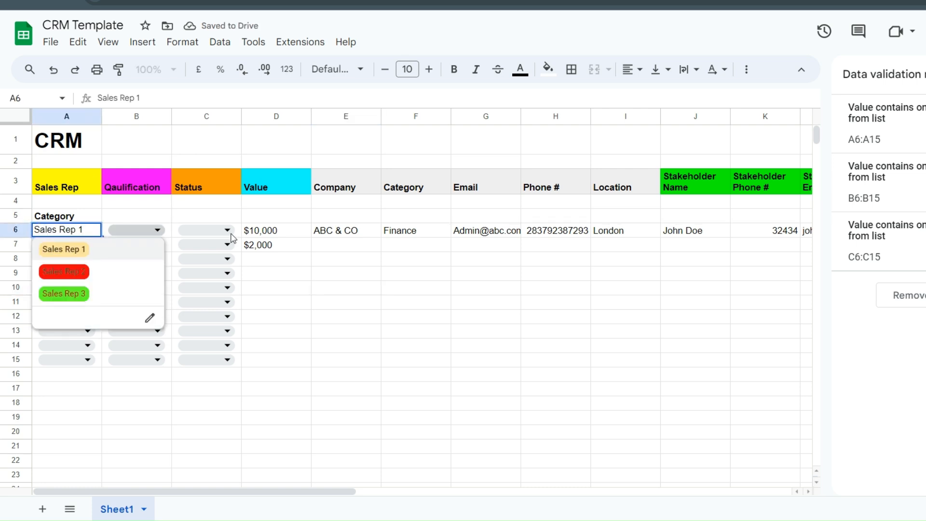
{"action": "left_click", "coordinate": [456, 277]}
{"action": "left_click", "coordinate": [19, 229]}
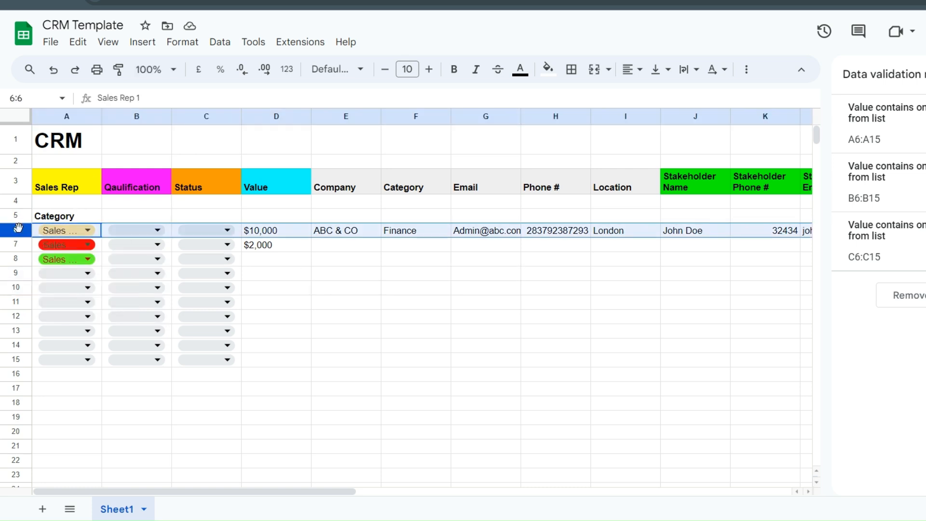
{"action": "right_click", "coordinate": [19, 229]}
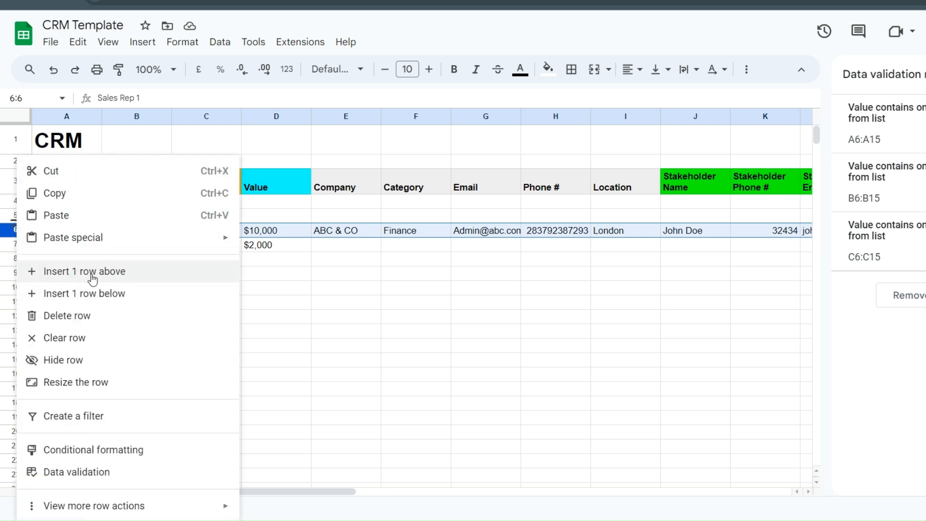
{"action": "left_click", "coordinate": [125, 269]}
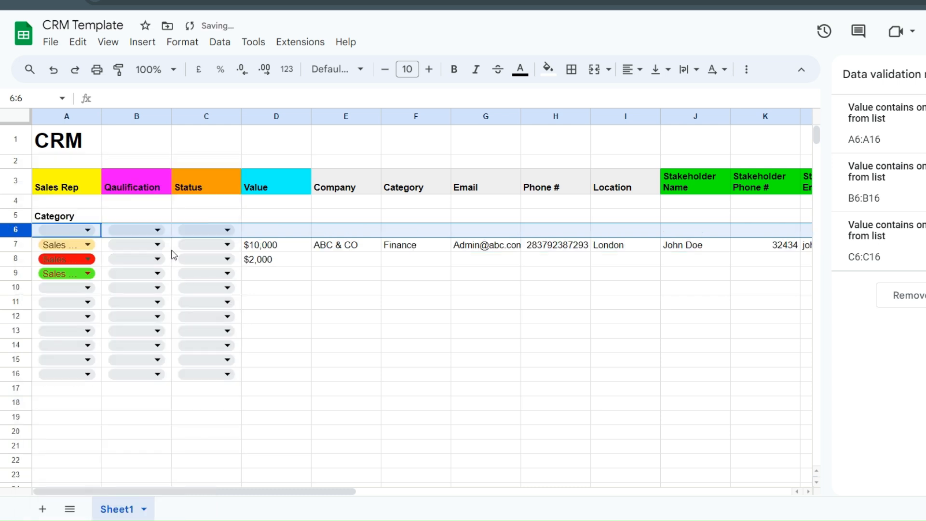
{"action": "left_click", "coordinate": [345, 303]}
- Delete the drop-down chips from B6, C6 and A6 in the new blank row
{"action": "left_click", "coordinate": [67, 227]}
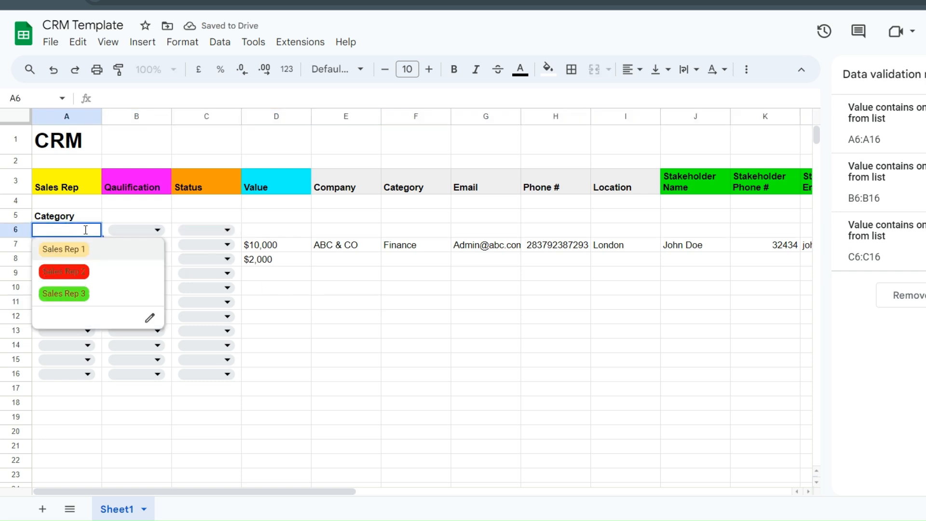
{"action": "left_click", "coordinate": [306, 329]}
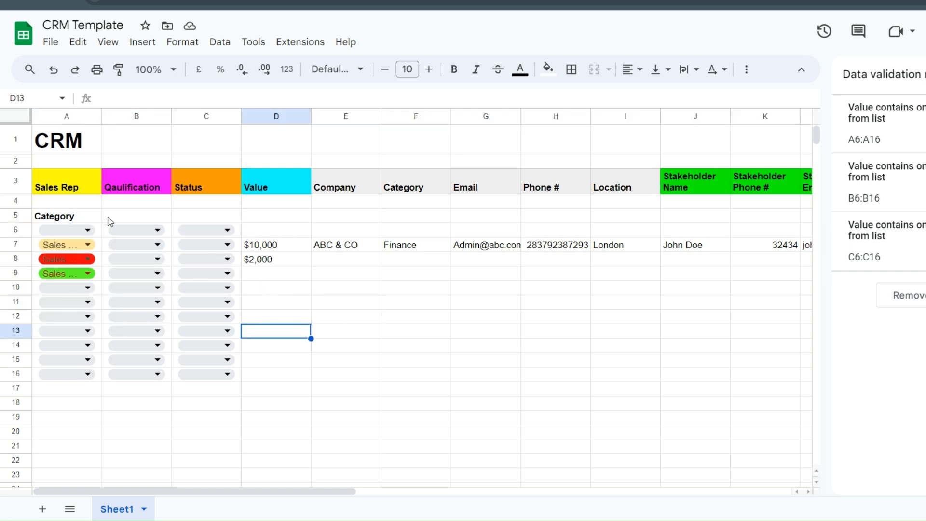
{"action": "left_click", "coordinate": [169, 232]}
{"action": "key", "text": "Delete"}
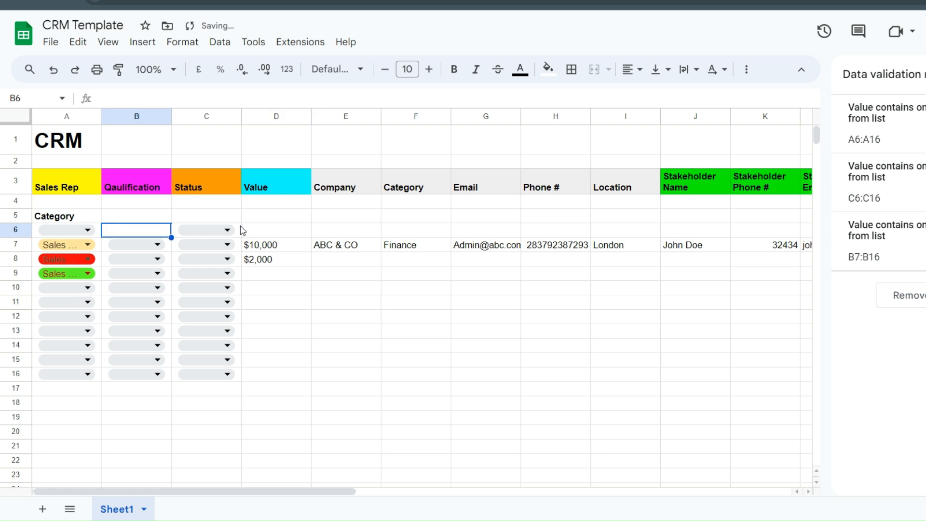
{"action": "left_click", "coordinate": [239, 231]}
{"action": "key", "text": "Delete"}
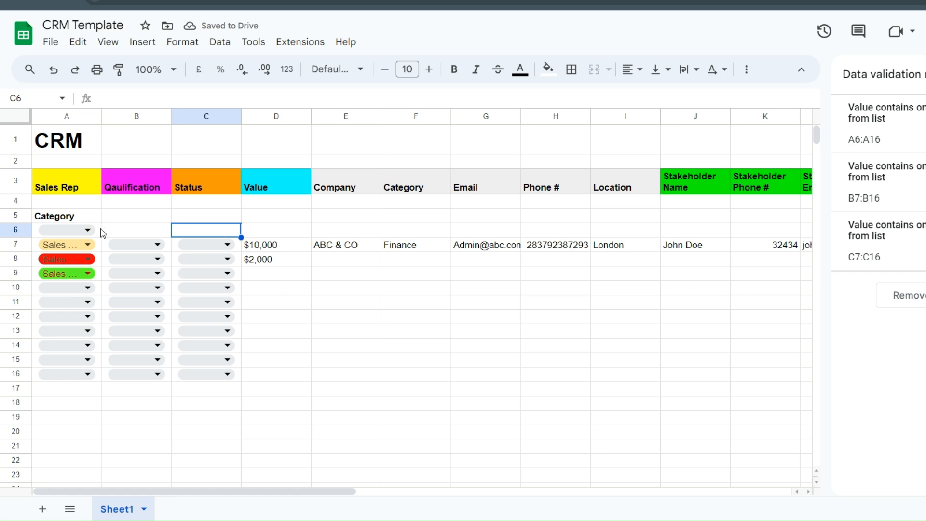
{"action": "left_click", "coordinate": [101, 230]}
{"action": "key", "text": "Delete"}
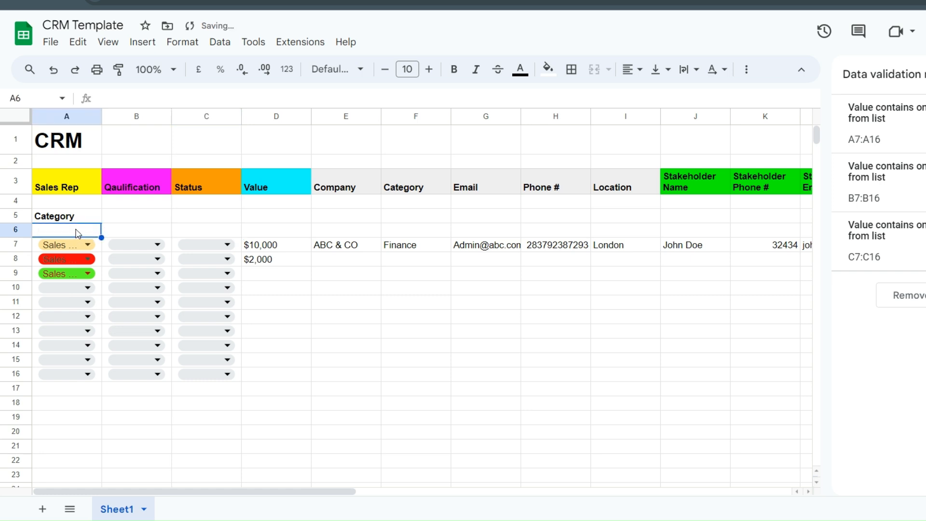
- Check cells A6 and B7, then begin editing A6 for a new label
{"action": "double_click", "coordinate": [77, 231]}
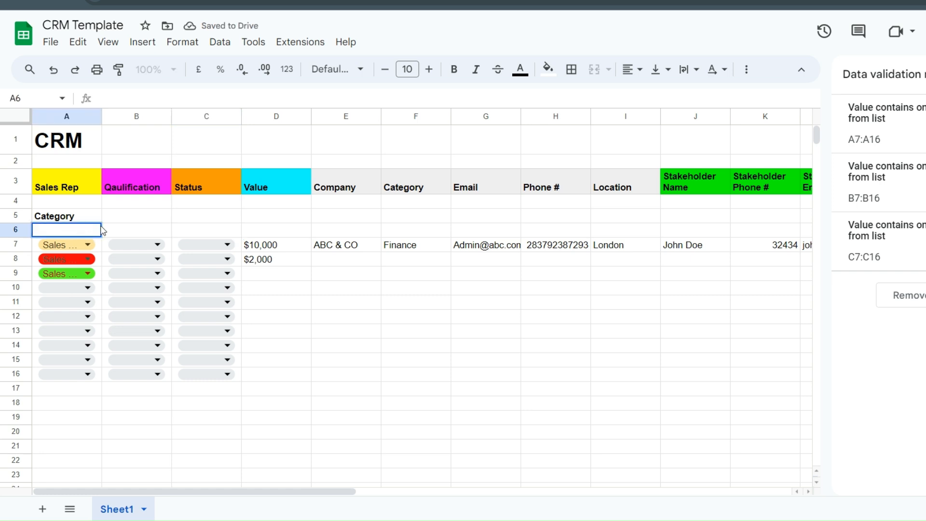
{"action": "left_click", "coordinate": [166, 235]}
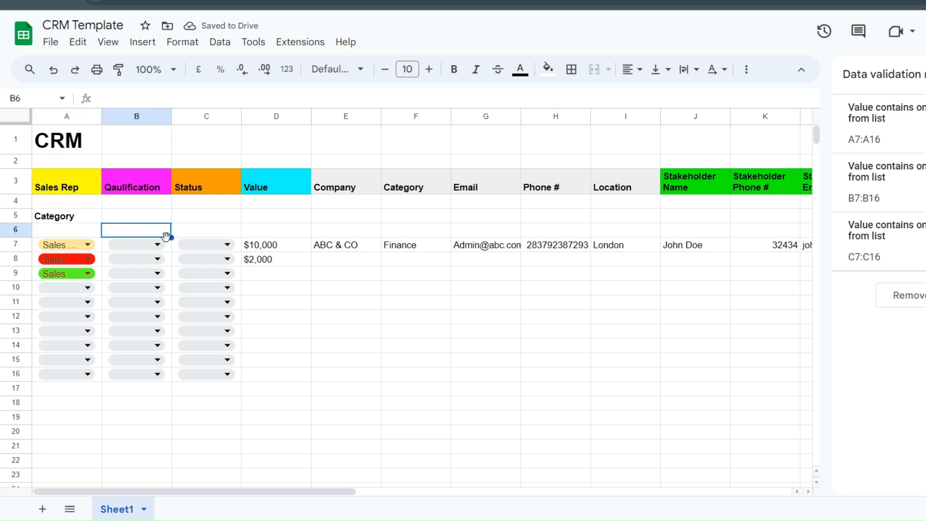
{"action": "left_click", "coordinate": [164, 245]}
{"action": "right_click", "coordinate": [164, 245]}
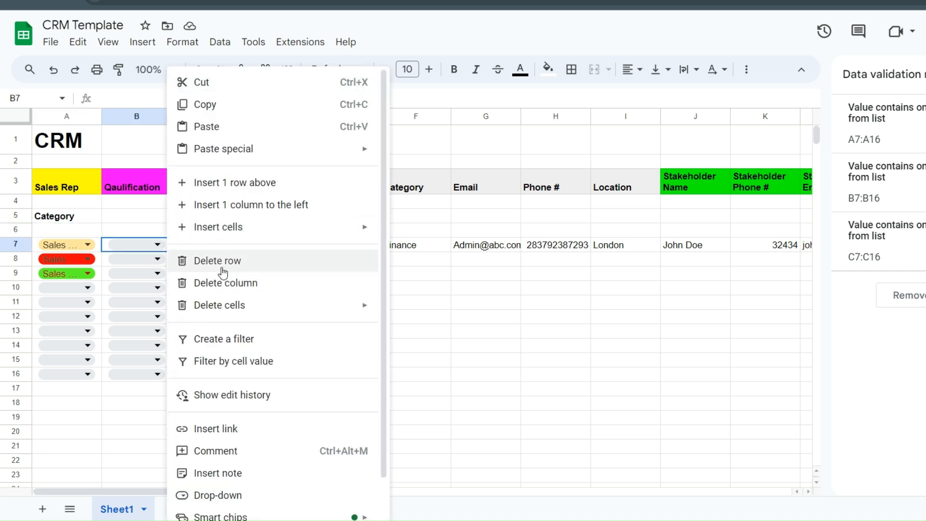
{"action": "double_click", "coordinate": [68, 229]}
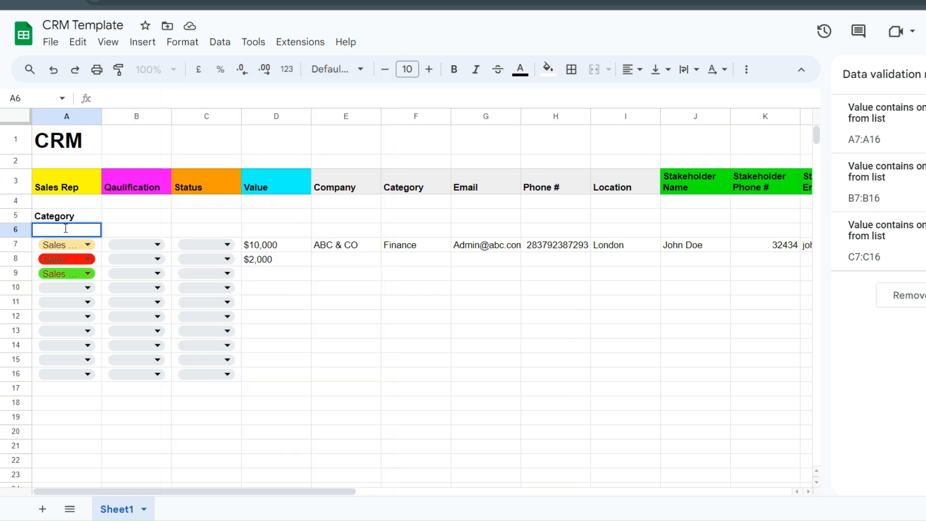
- Type a bold Finance label in A6 and enlarge Category in A5 to size 14
{"action": "type", "text": "Finance"}
{"action": "double_click", "coordinate": [66, 229]}
{"action": "key", "text": "ctrl+b"}
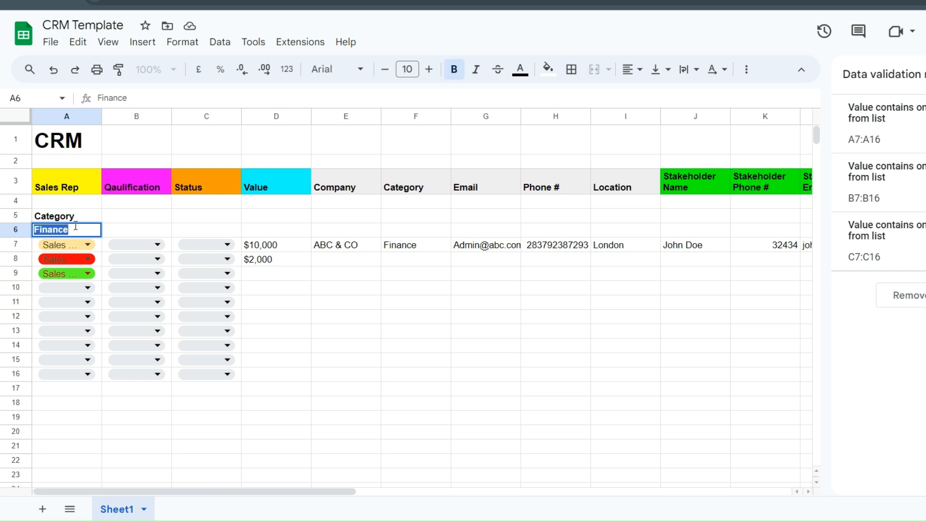
{"action": "left_click", "coordinate": [90, 221]}
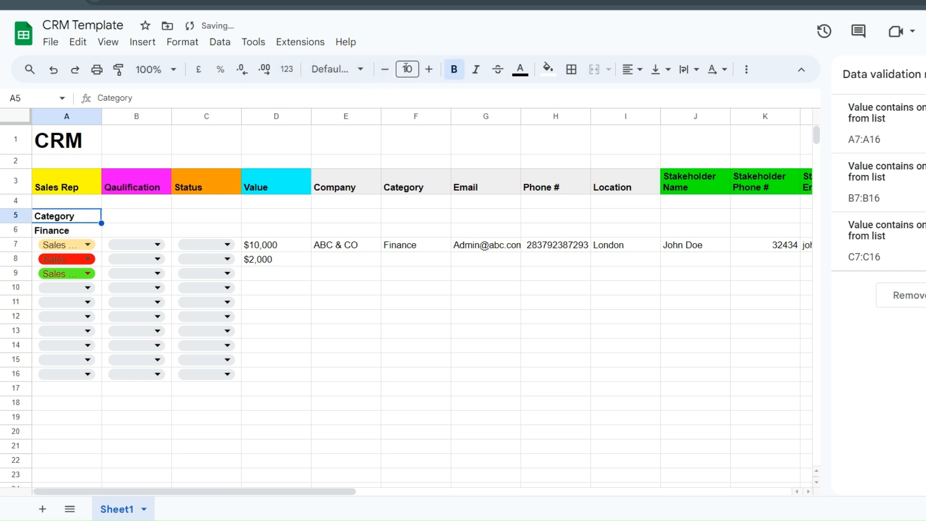
{"action": "left_click", "coordinate": [428, 70]}
{"action": "left_click", "coordinate": [427, 71]}
{"action": "left_click", "coordinate": [427, 70]}
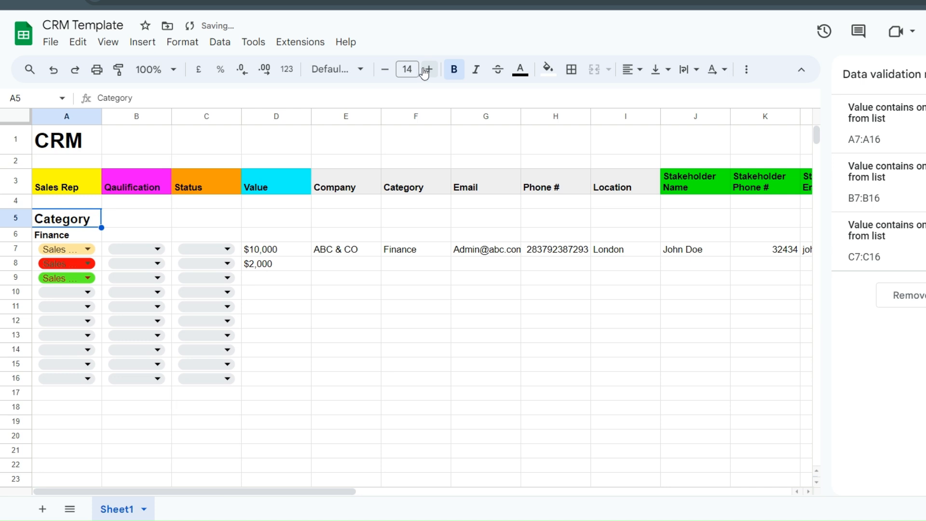
{"action": "left_click", "coordinate": [268, 368]}
- Increase the Finance label in A6 to font size 12
{"action": "left_click", "coordinate": [79, 224]}
{"action": "left_click", "coordinate": [80, 235]}
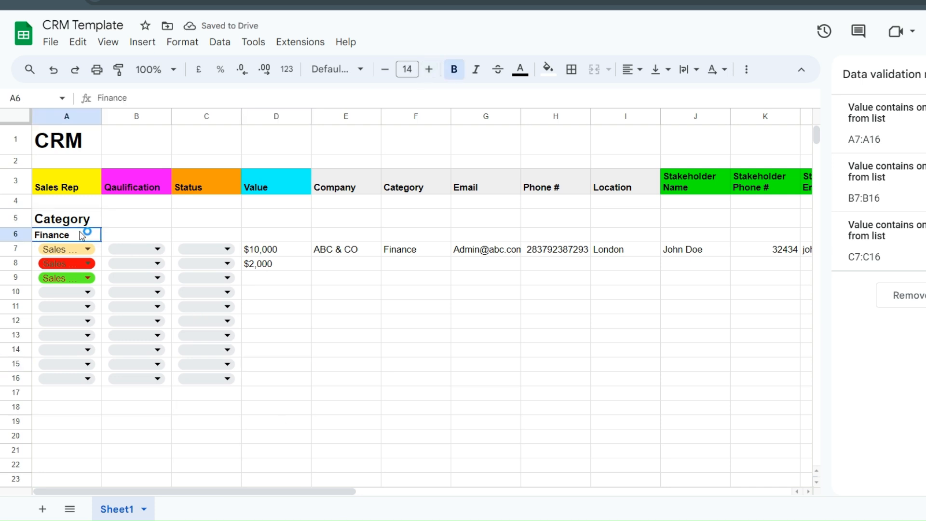
{"action": "left_click", "coordinate": [428, 72]}
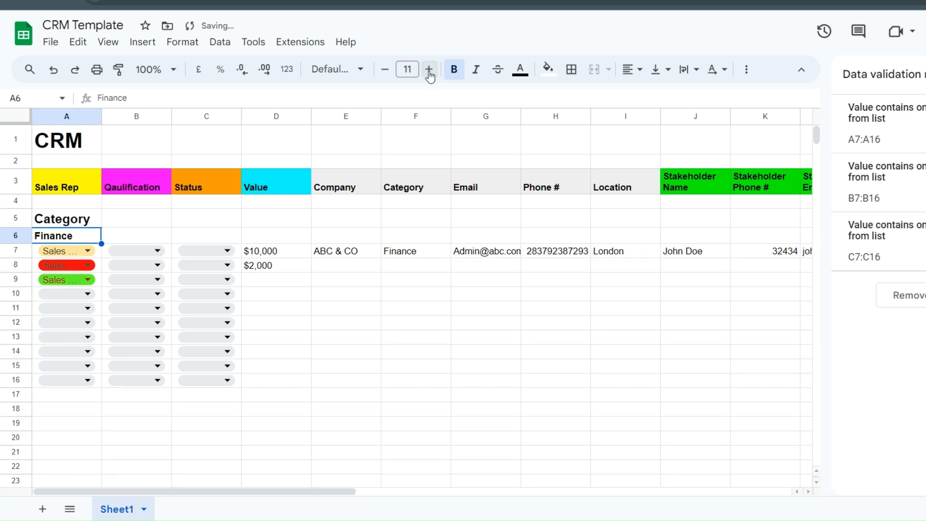
{"action": "left_click", "coordinate": [429, 71]}
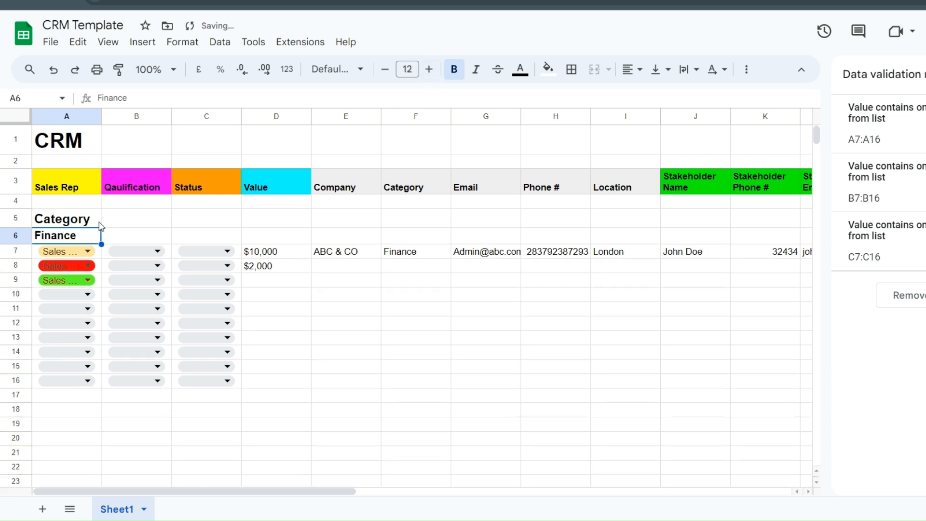
{"action": "left_click", "coordinate": [100, 221]}
{"action": "left_click", "coordinate": [300, 383]}
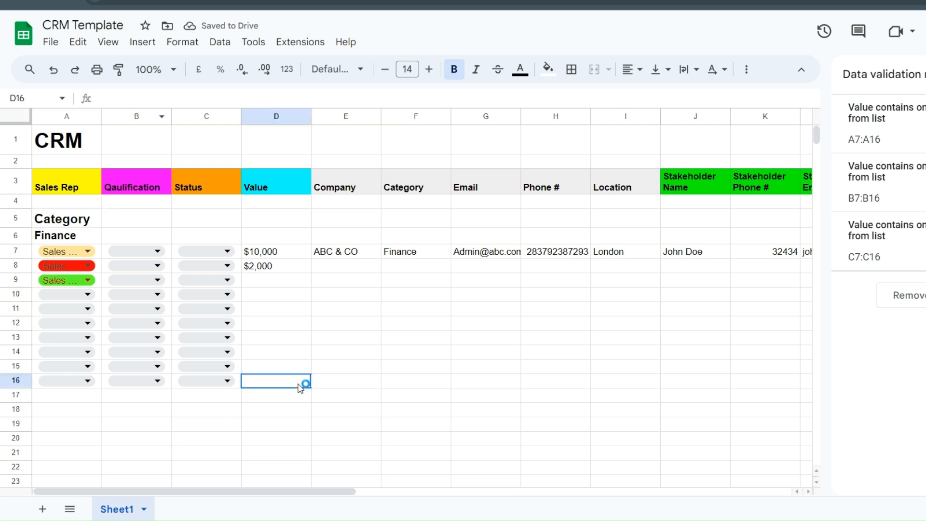
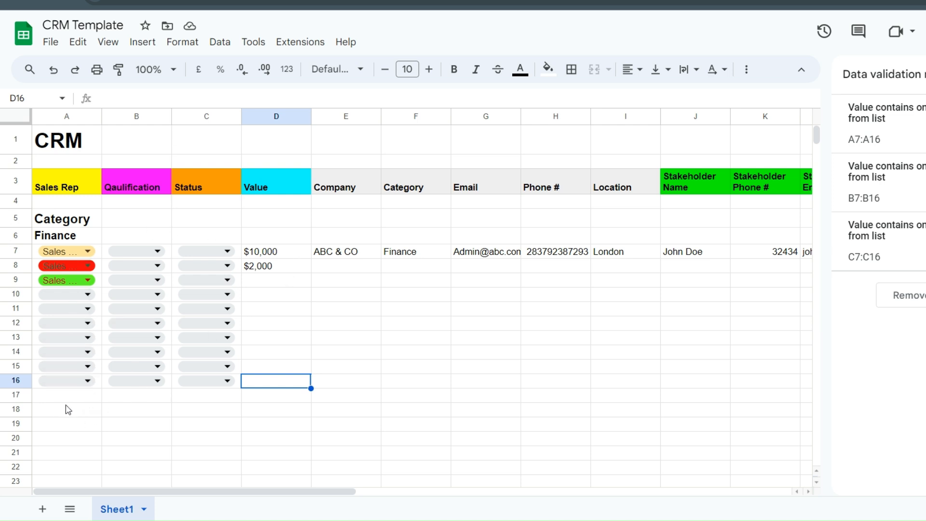
- Create a bold 'Insurance' heading in A18, replacing the copied Finance label
{"action": "left_click", "coordinate": [85, 237]}
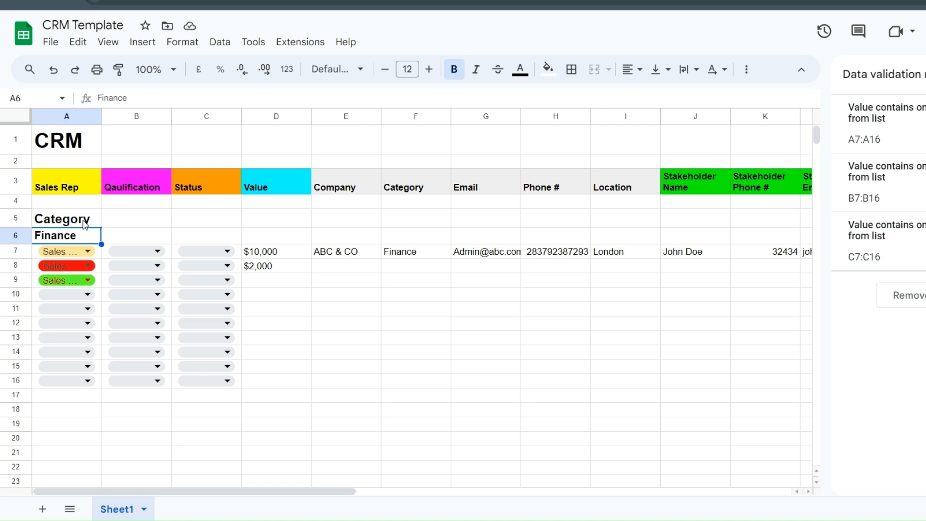
{"action": "left_click", "coordinate": [54, 411]}
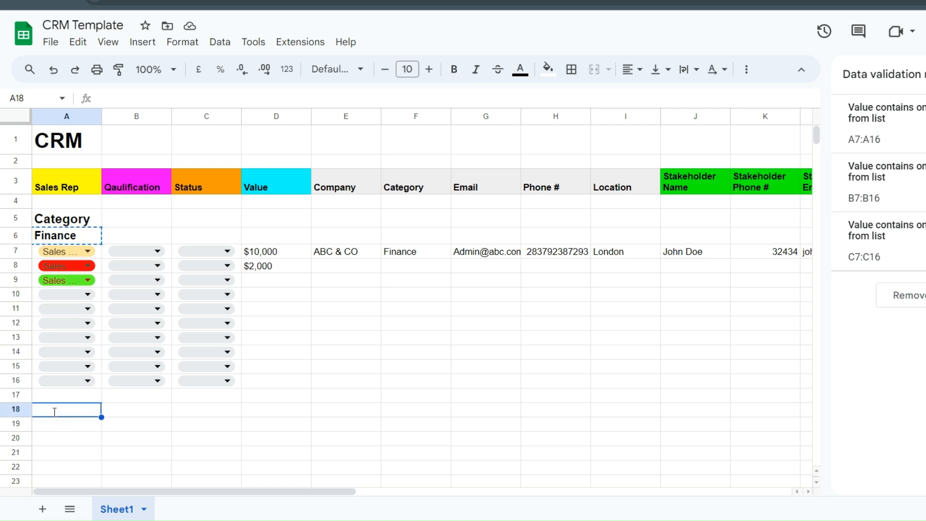
{"action": "type", "text": "Finance"}
{"action": "key", "text": "ctrl+a"}
{"action": "key", "text": "BackSpace"}
{"action": "type", "text": "Insurance"}
{"action": "key", "text": "ctrl+a"}
{"action": "type", "text": "c"}
{"action": "key", "text": "ctrl+z"}
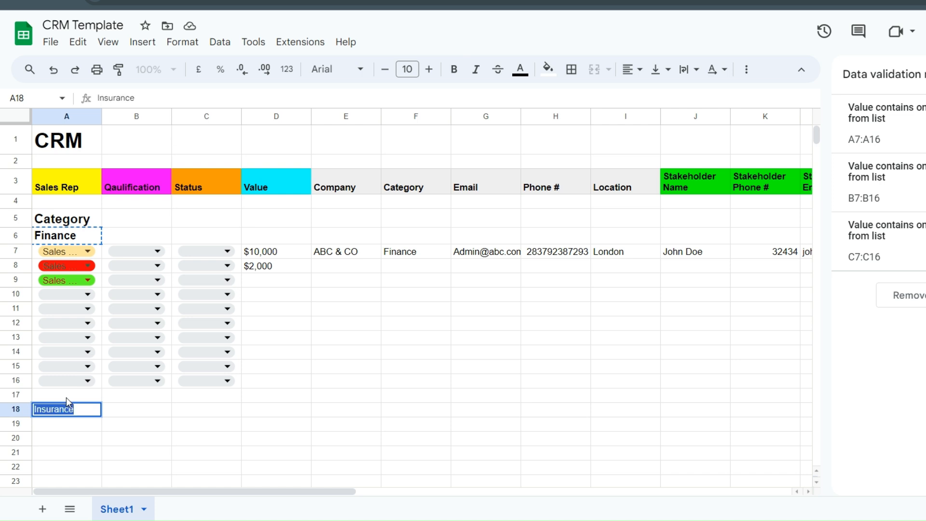
{"action": "key", "text": "ctrl+b"}
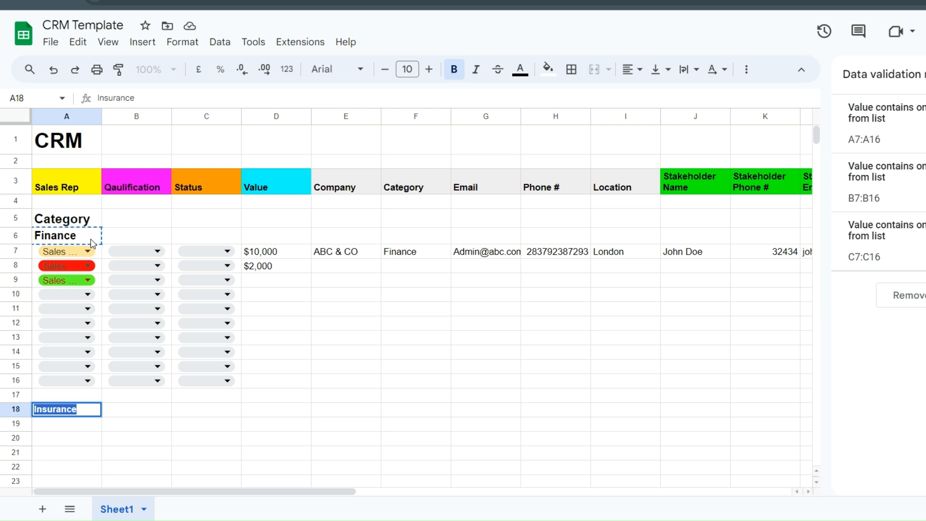
- Compare it with Finance's formatting and keep the Insurance heading at font size 10
{"action": "left_click", "coordinate": [91, 237]}
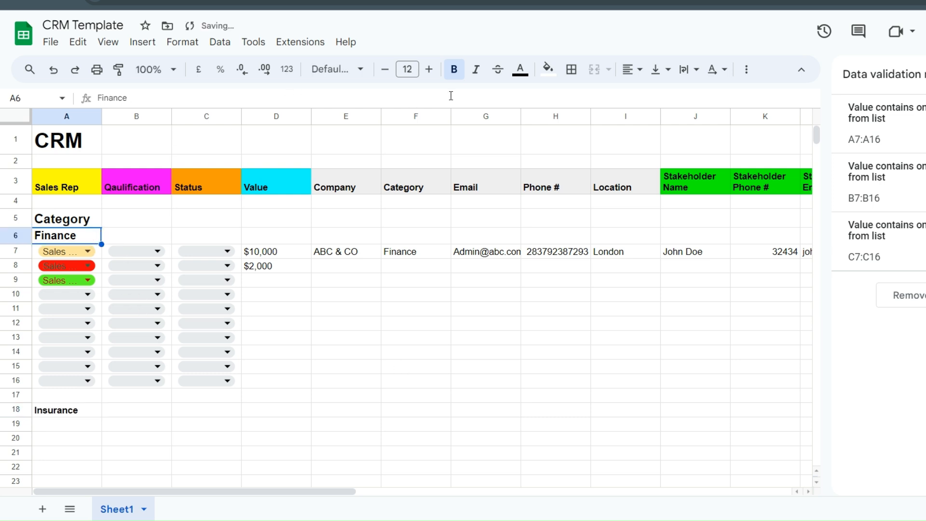
{"action": "left_click", "coordinate": [89, 414]}
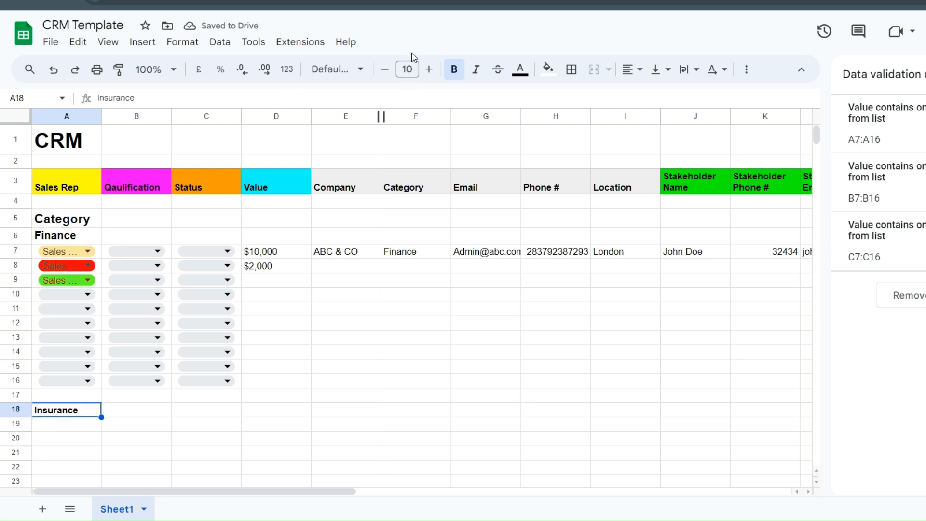
{"action": "left_click", "coordinate": [412, 67]}
{"action": "type", "text": "2"}
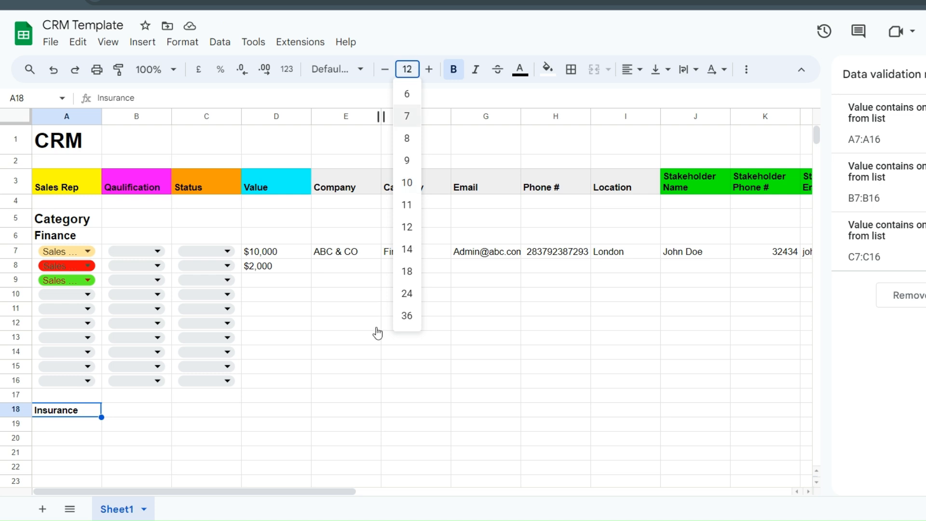
{"action": "left_click", "coordinate": [341, 414]}
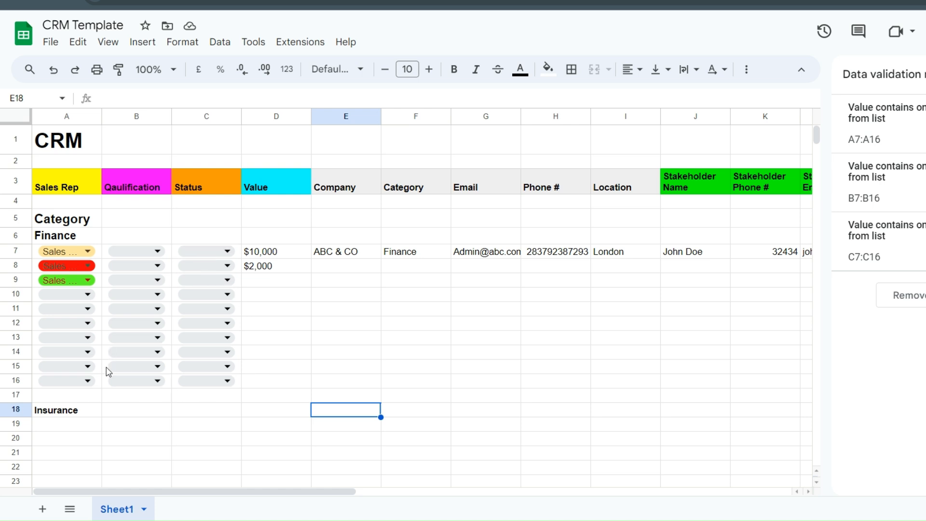
{"action": "scroll", "coordinate": [106, 371], "scroll_direction": "down", "scroll_amount": 3}
{"action": "scroll", "coordinate": [106, 371], "scroll_direction": "up", "scroll_amount": 3}
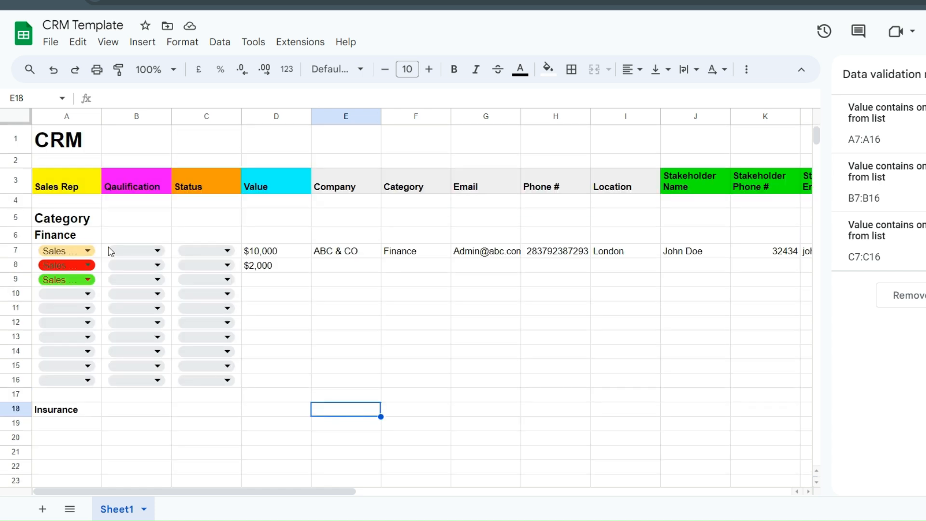
- Copy the drop-down block A7:C16 and paste it at A19 under Insurance
{"action": "left_click", "coordinate": [90, 250]}
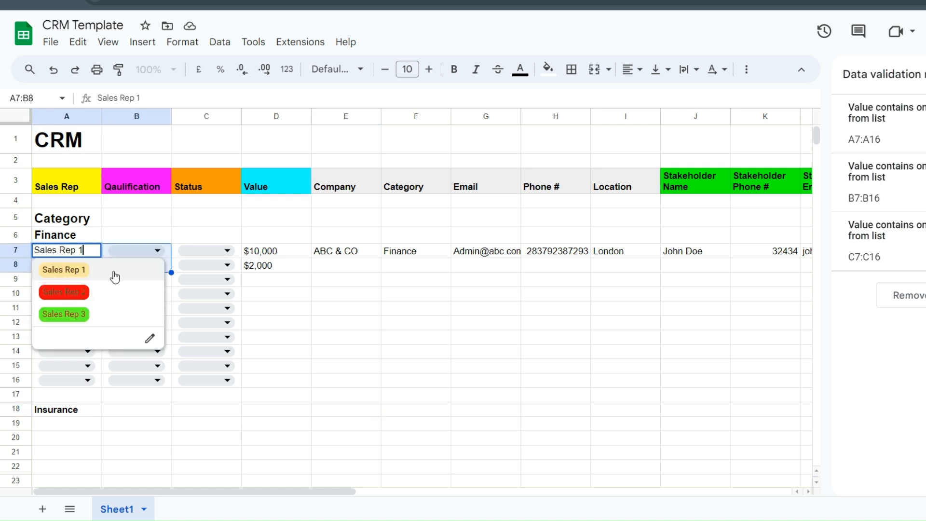
{"action": "left_click", "coordinate": [268, 308]}
{"action": "left_click", "coordinate": [239, 249]}
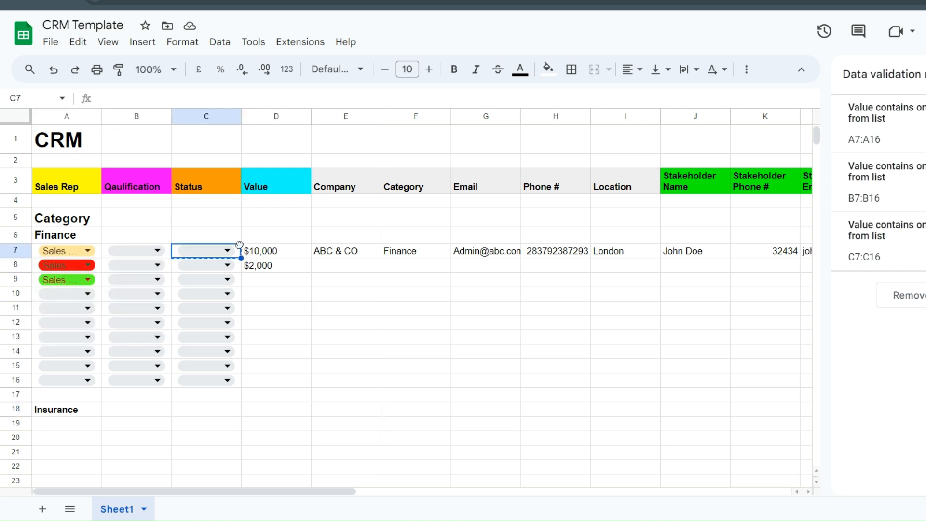
{"action": "left_click_drag", "start_coordinate": [240, 258], "coordinate": [220, 273]}
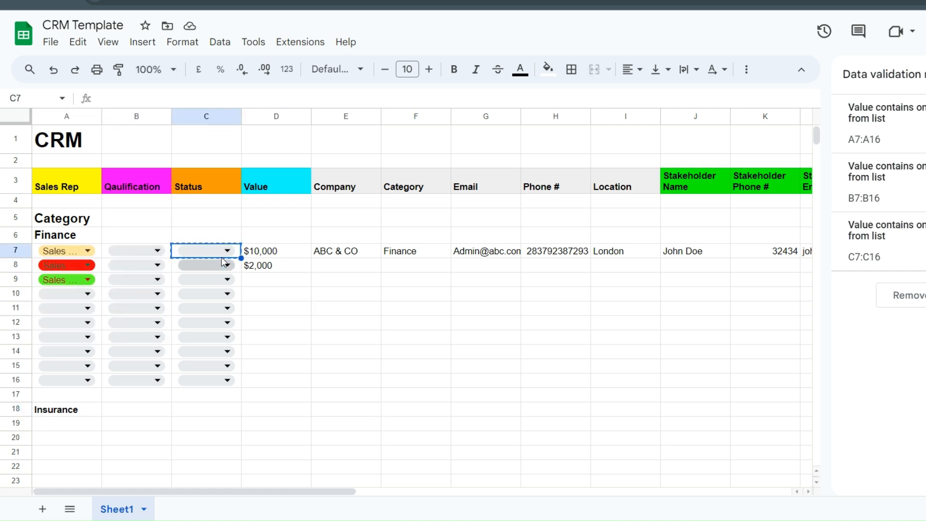
{"action": "left_click", "coordinate": [66, 255]}
{"action": "left_click_drag", "start_coordinate": [66, 258], "coordinate": [223, 386]}
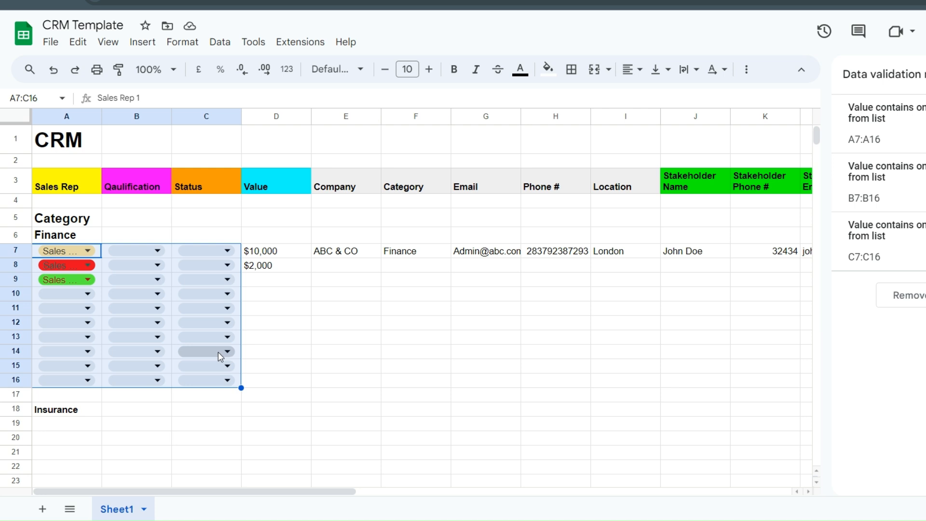
{"action": "scroll", "coordinate": [216, 357], "scroll_direction": "down", "scroll_amount": 3}
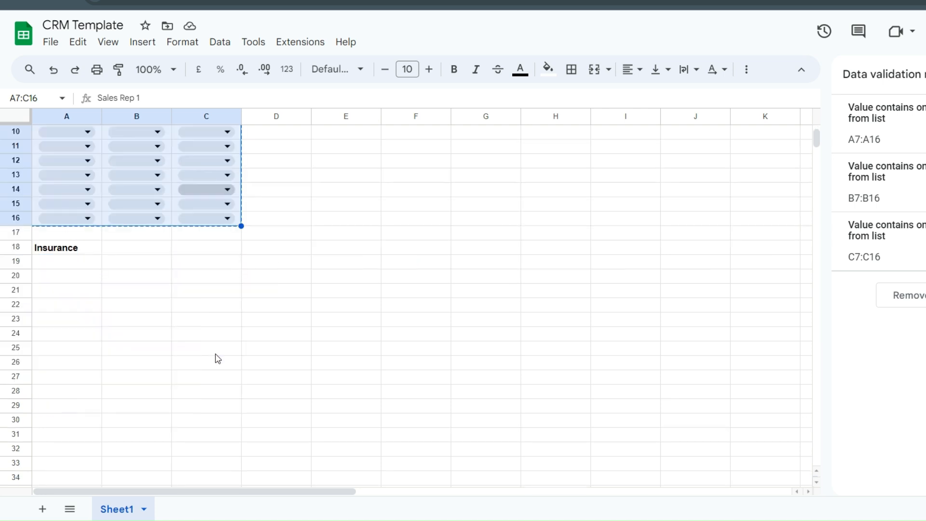
{"action": "left_click", "coordinate": [56, 263]}
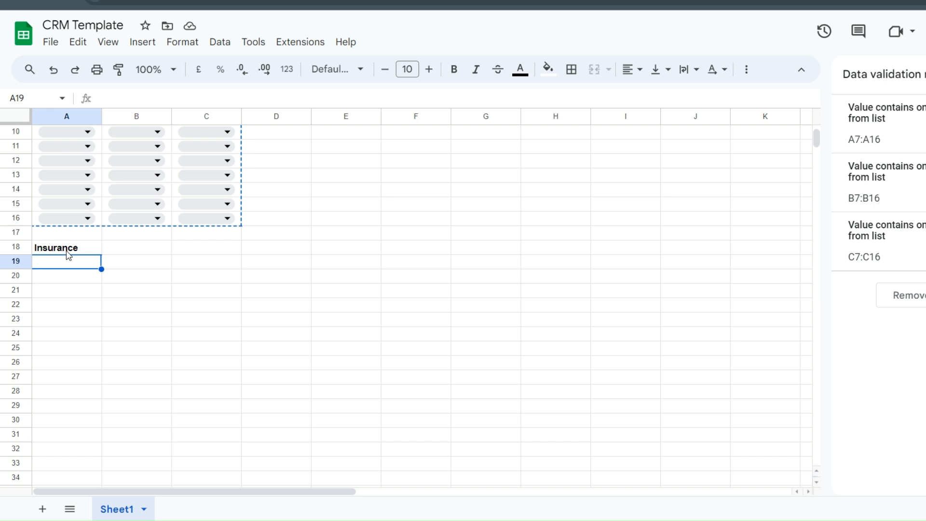
{"action": "key", "text": "ctrl+v"}
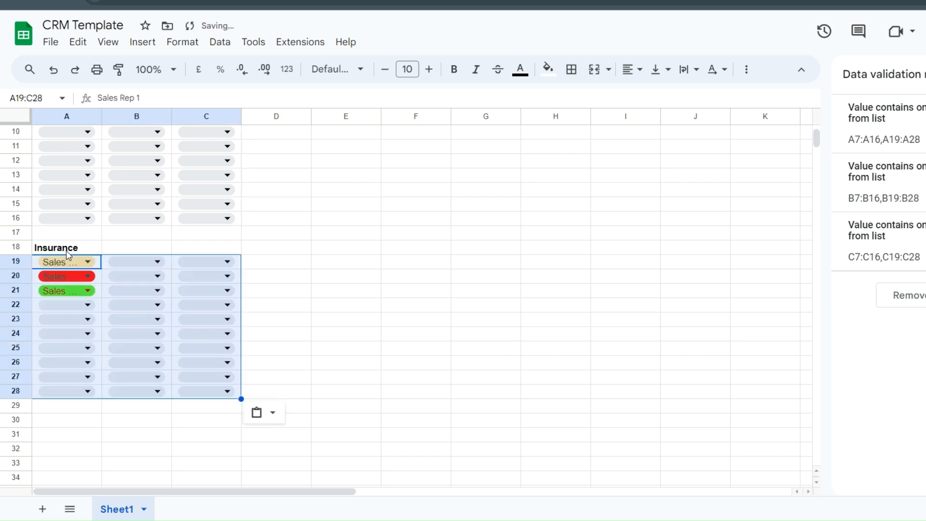
- Check that B19's pasted list offers Qualified and Disqualified
{"action": "left_click", "coordinate": [350, 264]}
{"action": "double_click", "coordinate": [136, 260]}
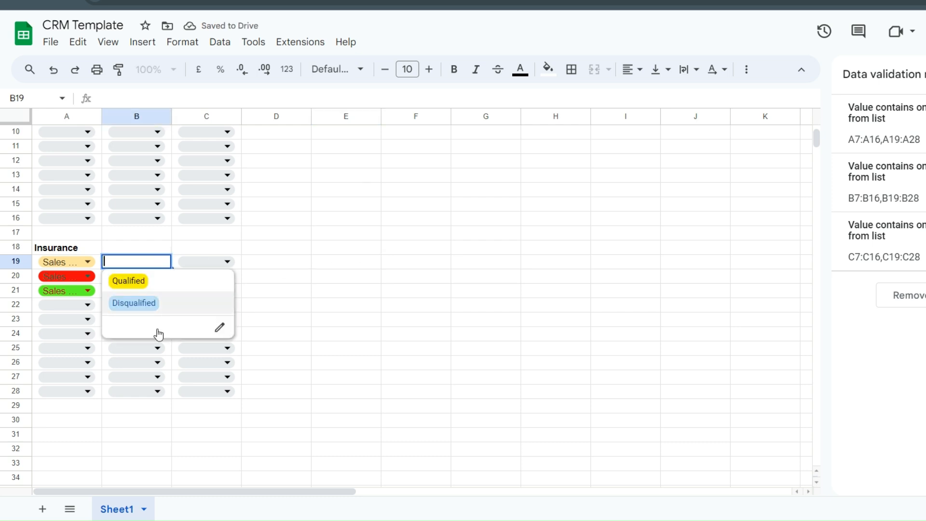
{"action": "left_click", "coordinate": [268, 409]}
{"action": "double_click", "coordinate": [140, 262]}
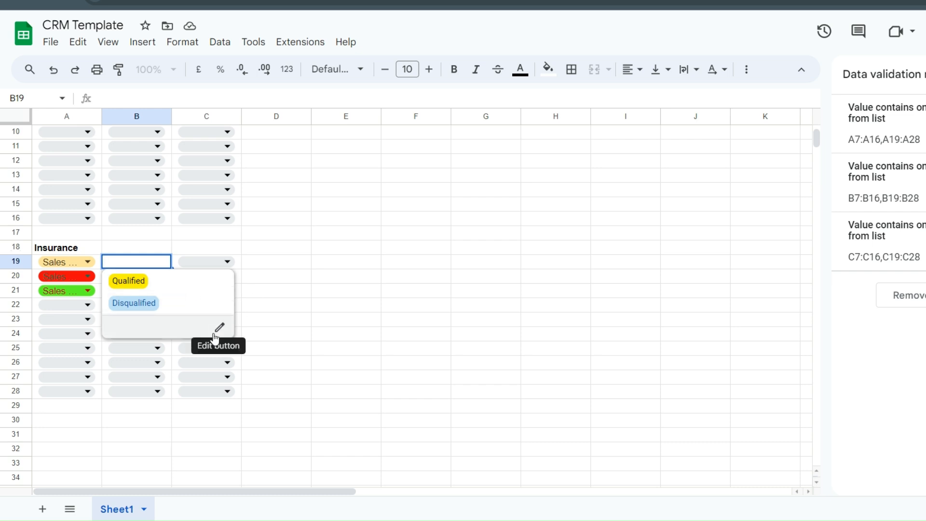
{"action": "left_click", "coordinate": [357, 323]}
{"action": "scroll", "coordinate": [355, 323], "scroll_direction": "up", "scroll_amount": 3}
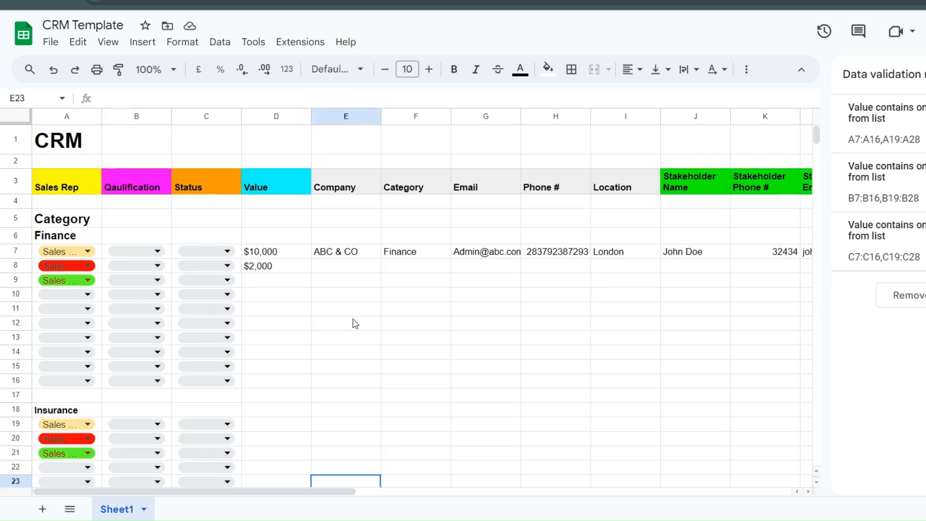
- Fill E8 through I8 (Company to Location) with placeholder text like 'asasa' and 'asas'
{"action": "left_click", "coordinate": [280, 297]}
{"action": "left_click", "coordinate": [324, 267]}
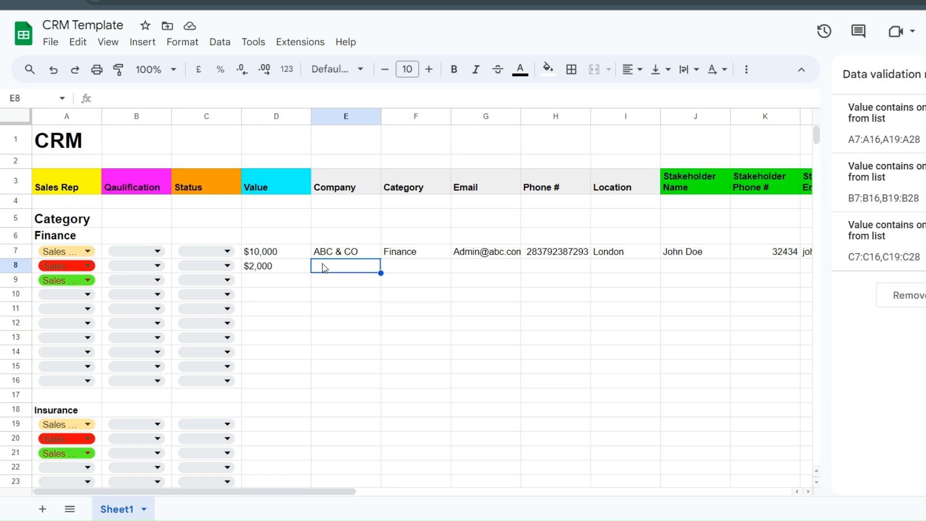
{"action": "double_click", "coordinate": [323, 266]}
{"action": "type", "text": "asasa"}
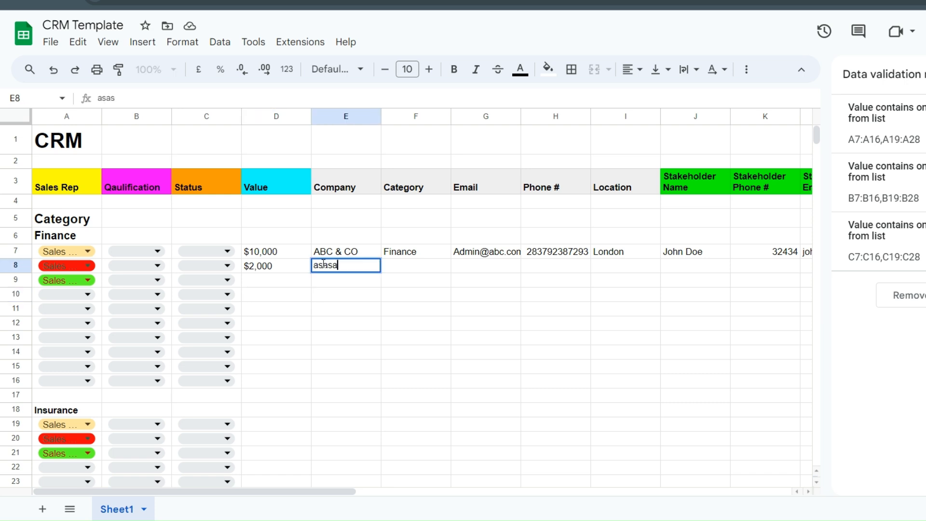
{"action": "left_click", "coordinate": [426, 263]}
{"action": "type", "text": "asas"}
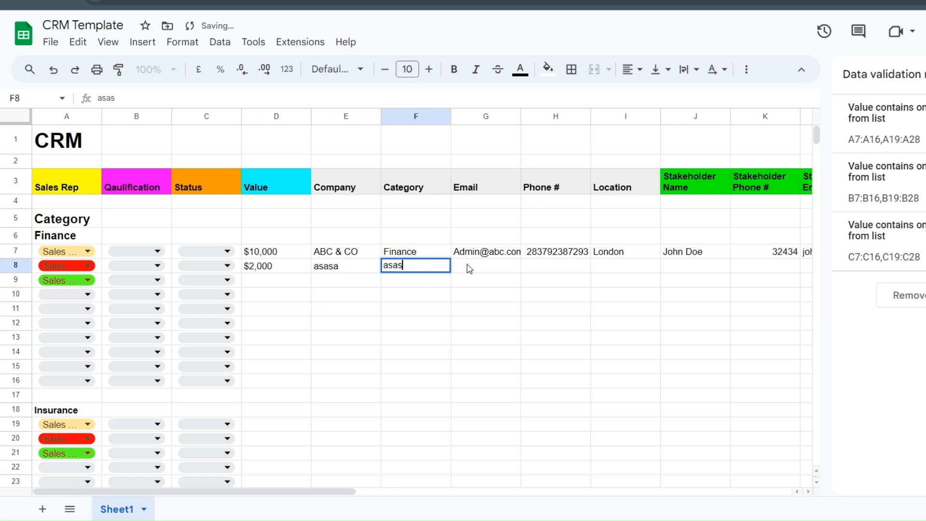
{"action": "left_click", "coordinate": [471, 265]}
{"action": "type", "text": "asasas"}
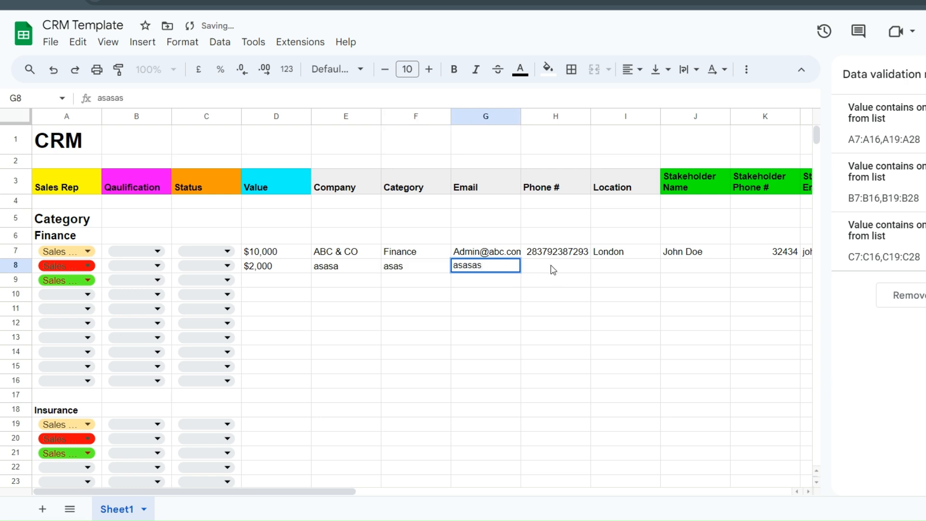
{"action": "left_click", "coordinate": [553, 270]}
{"action": "type", "text": "asasa"}
{"action": "left_click", "coordinate": [622, 265]}
{"action": "type", "text": "asas"}
- Fill J8 through O8 (Stakeholder Name to Actionable) with placeholder text 'as' and 'asas'
{"action": "left_click_drag", "start_coordinate": [310, 497], "coordinate": [422, 491]}
{"action": "left_click", "coordinate": [380, 308]}
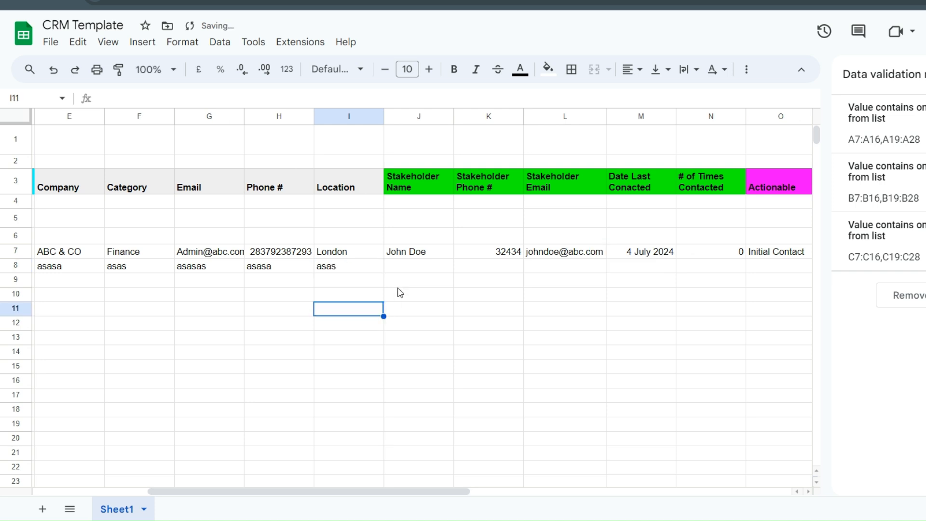
{"action": "left_click", "coordinate": [415, 266]}
{"action": "type", "text": "as"}
{"action": "left_click", "coordinate": [498, 268]}
{"action": "type", "text": "as"}
{"action": "left_click", "coordinate": [538, 270]}
{"action": "type", "text": "asas"}
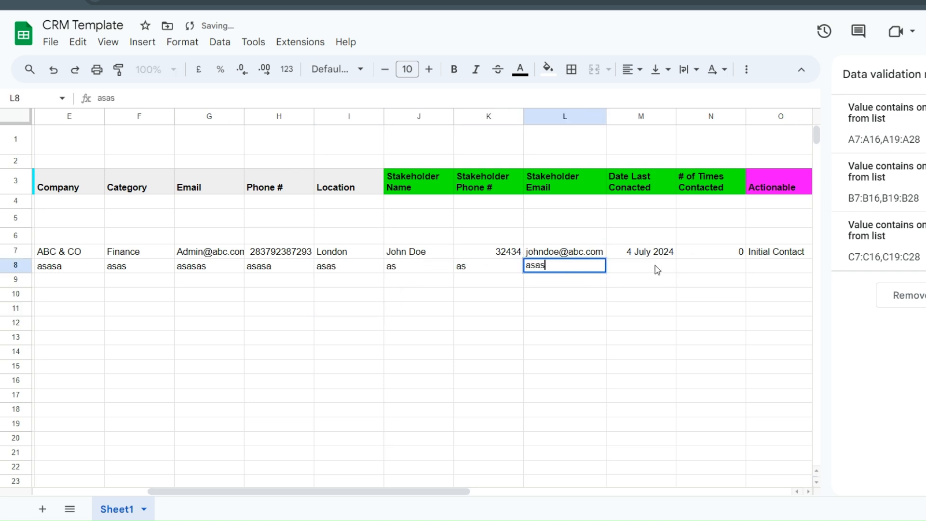
{"action": "left_click", "coordinate": [651, 268]}
{"action": "type", "text": "asas"}
{"action": "left_click", "coordinate": [742, 267]}
{"action": "type", "text": "asas"}
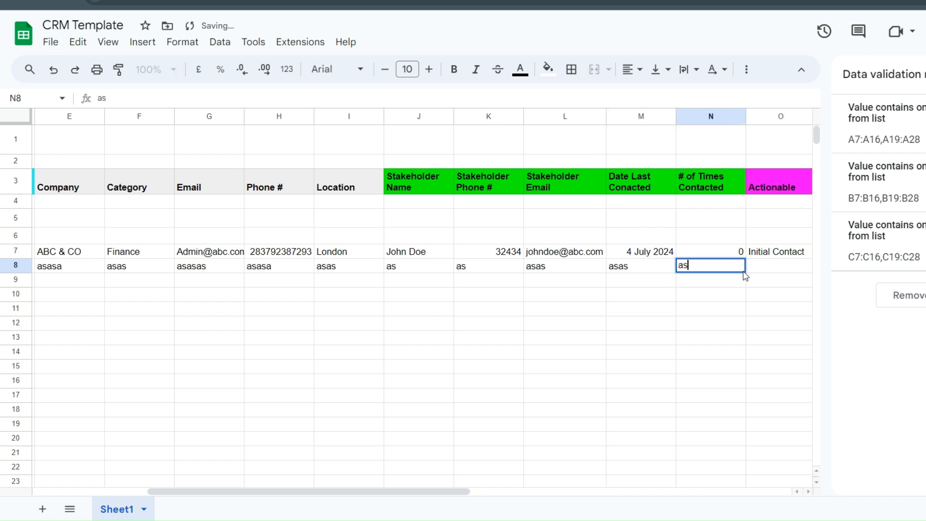
{"action": "left_click", "coordinate": [760, 275]}
{"action": "double_click", "coordinate": [763, 266]}
{"action": "type", "text": "asas"}
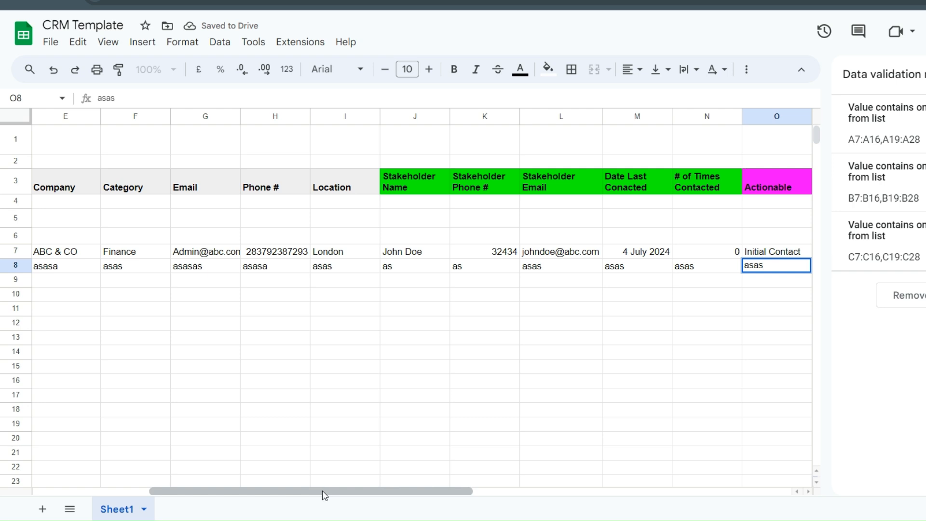
{"action": "left_click_drag", "start_coordinate": [323, 493], "coordinate": [171, 497]}
{"action": "scroll", "coordinate": [227, 308], "scroll_direction": "down", "scroll_amount": 4}
{"action": "scroll", "coordinate": [231, 311], "scroll_direction": "up", "scroll_amount": 4}
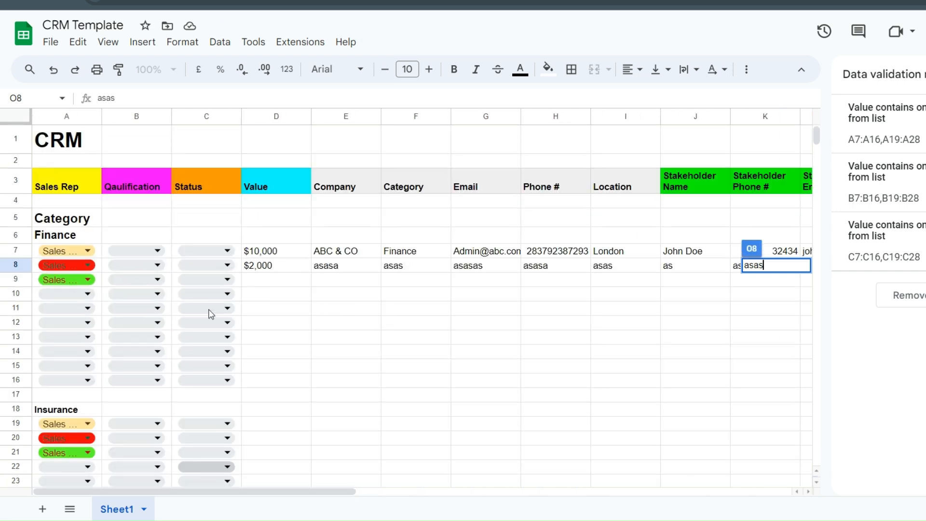
{"action": "left_click", "coordinate": [322, 295]}
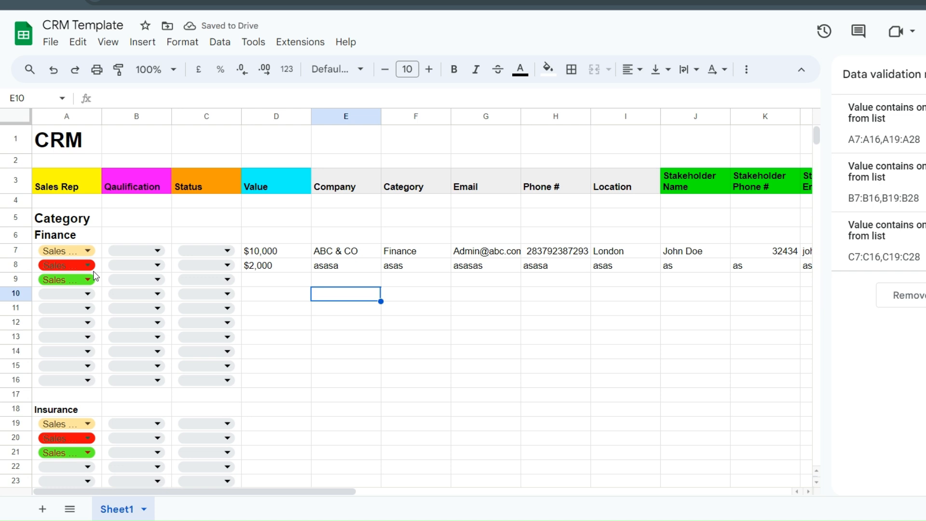
- Check A7's Sales Rep choices, keeping Sales Rep 1
{"action": "left_click", "coordinate": [71, 250]}
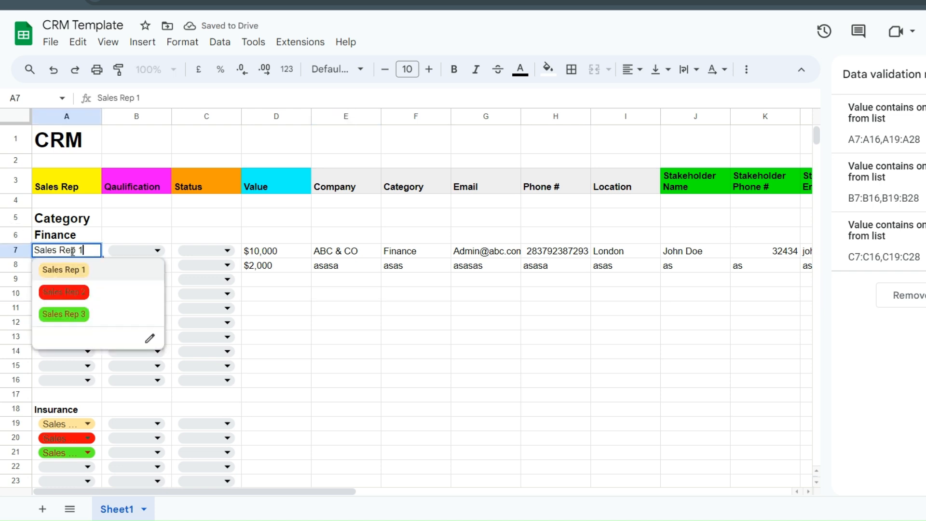
{"action": "left_click", "coordinate": [117, 224]}
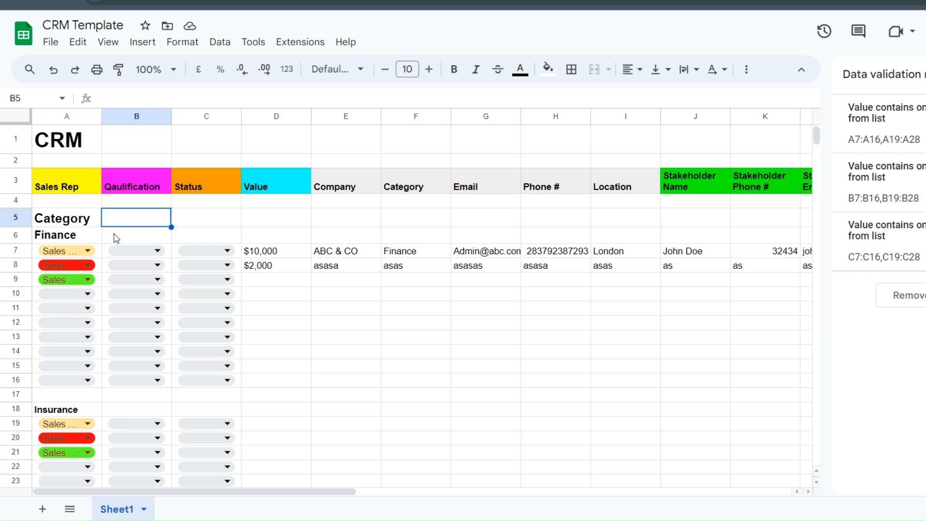
{"action": "left_click", "coordinate": [87, 252]}
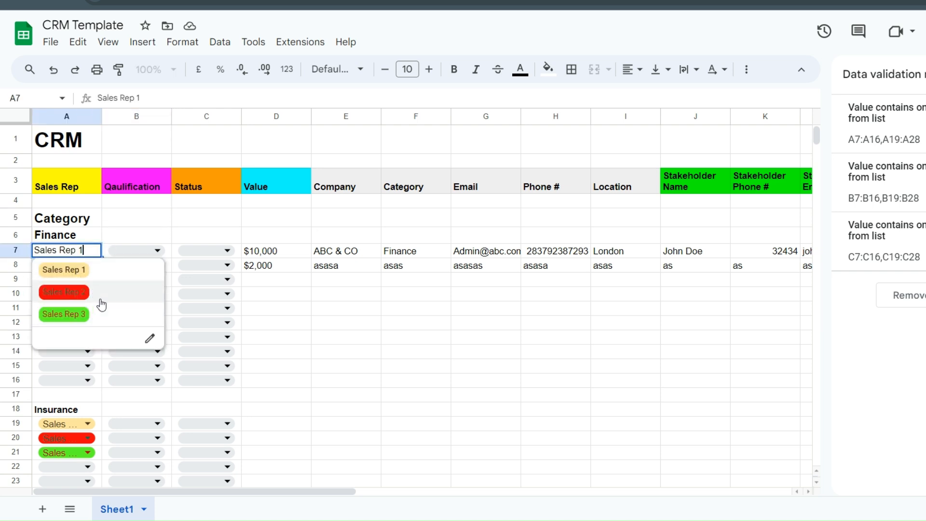
{"action": "left_click", "coordinate": [294, 357]}
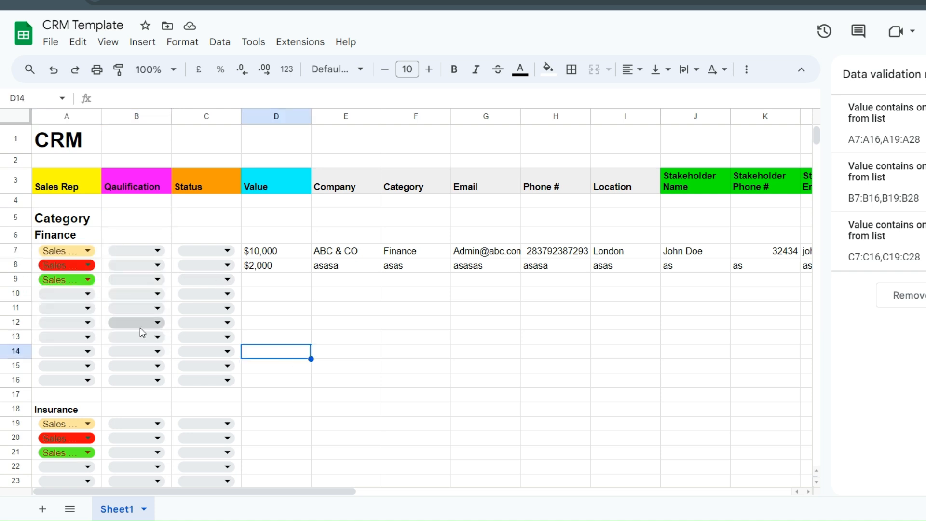
- Assign Sales Rep 2 to A10 and A13, Sales Rep 3 to A12, and Sales Rep 1 to A11 and A15
{"action": "left_click", "coordinate": [82, 281]}
{"action": "left_click", "coordinate": [81, 295]}
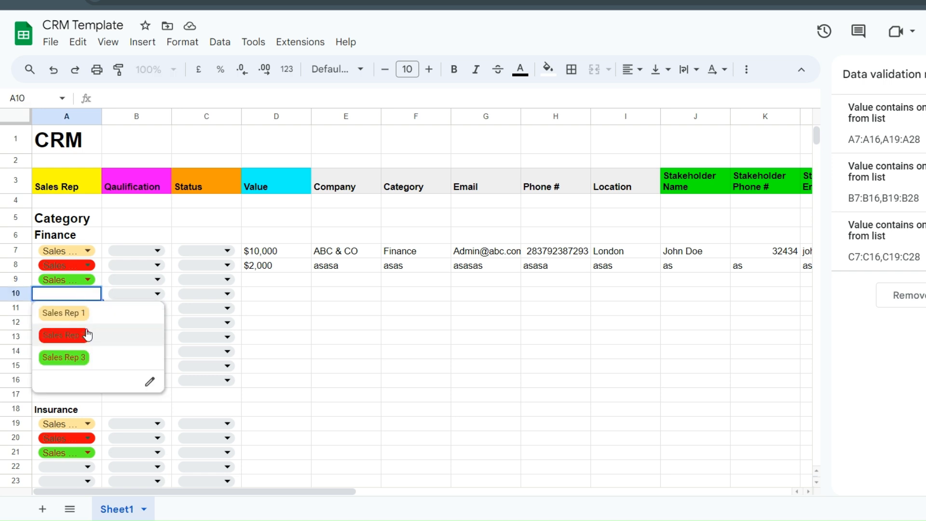
{"action": "left_click", "coordinate": [63, 334]}
{"action": "left_click", "coordinate": [66, 337]}
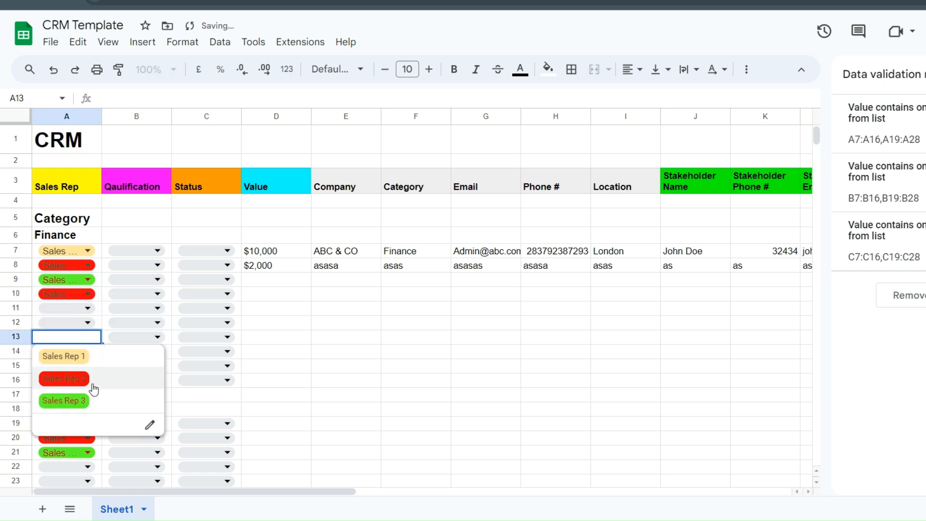
{"action": "left_click", "coordinate": [63, 378]}
{"action": "left_click", "coordinate": [66, 323]}
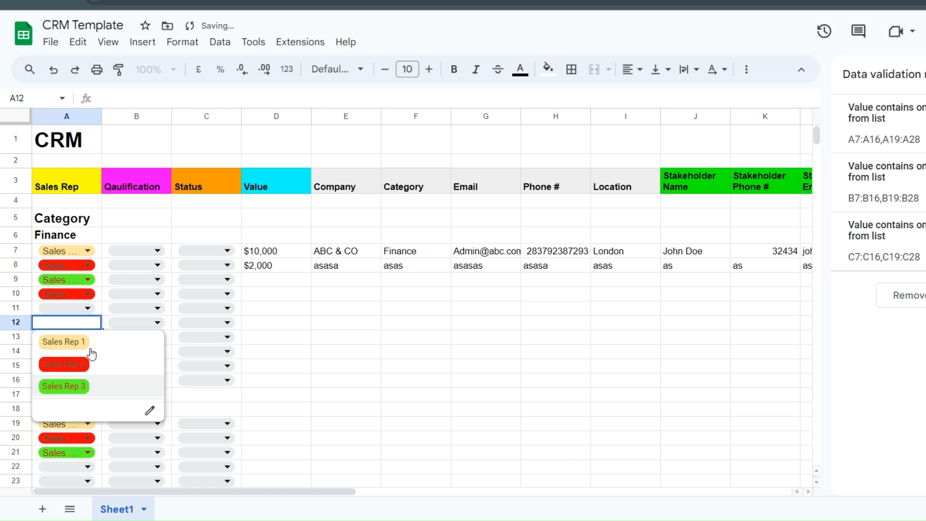
{"action": "left_click", "coordinate": [89, 384]}
{"action": "left_click", "coordinate": [68, 308]}
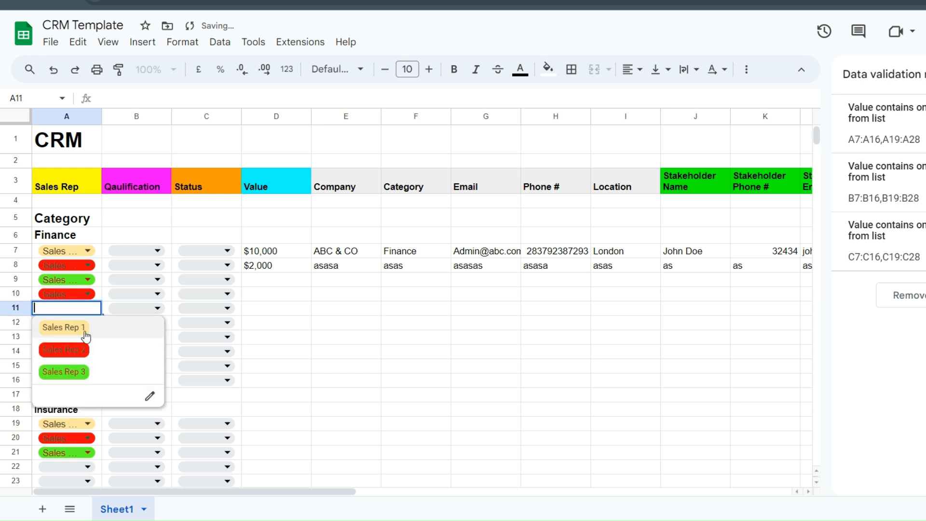
{"action": "left_click", "coordinate": [69, 328]}
{"action": "left_click", "coordinate": [66, 365]}
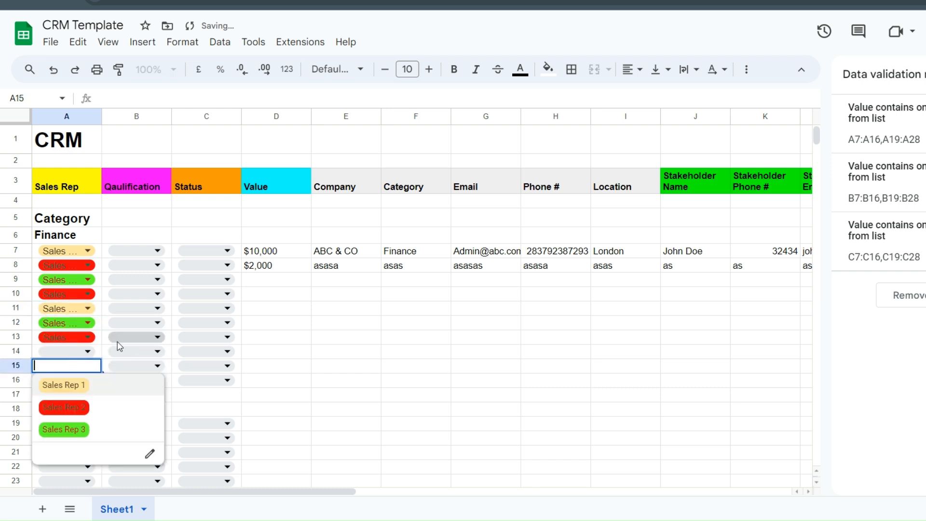
{"action": "left_click", "coordinate": [112, 397]}
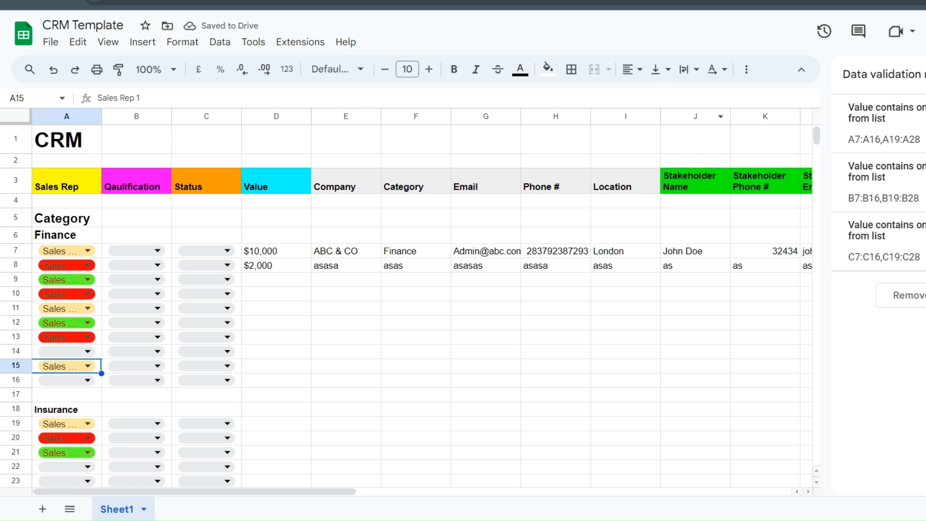
- Close the Data validation rules panel and browse the File and Insert menus without choosing anything
{"action": "left_click", "coordinate": [925, 74]}
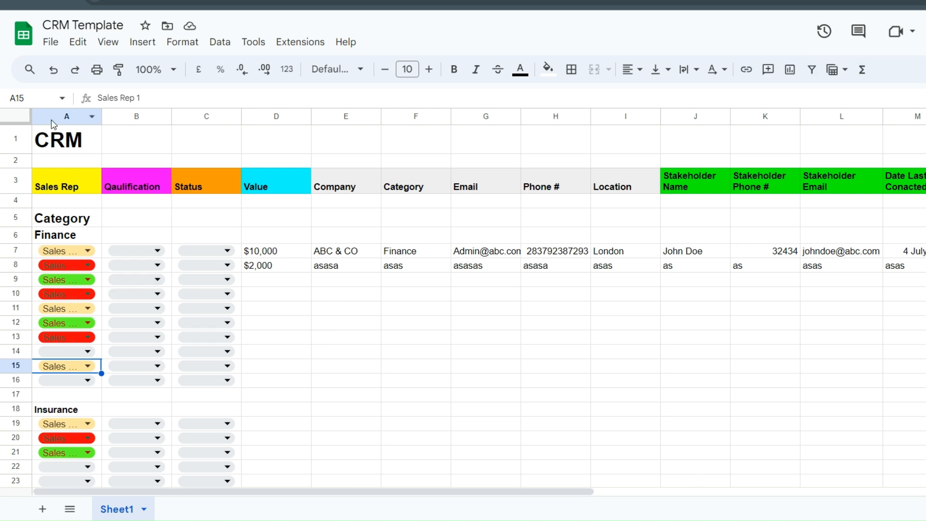
{"action": "double_click", "coordinate": [112, 143]}
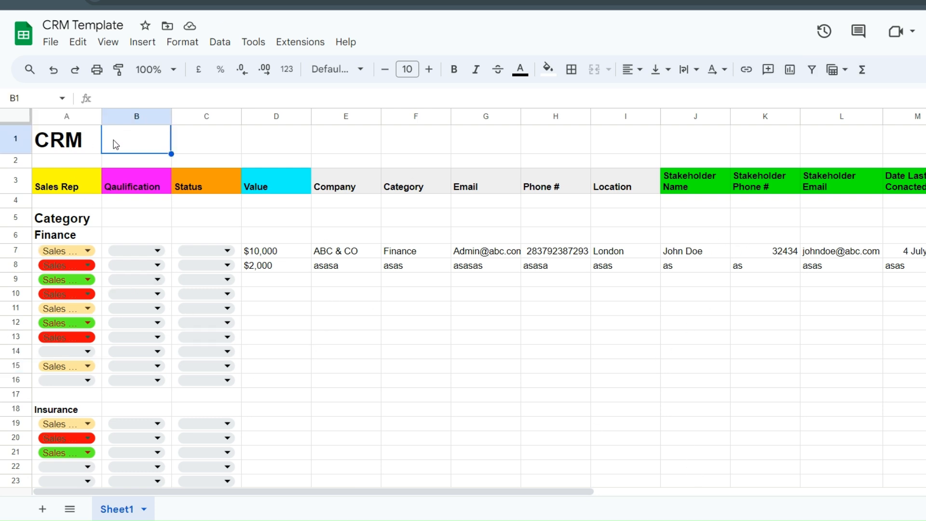
{"action": "left_click", "coordinate": [51, 42]}
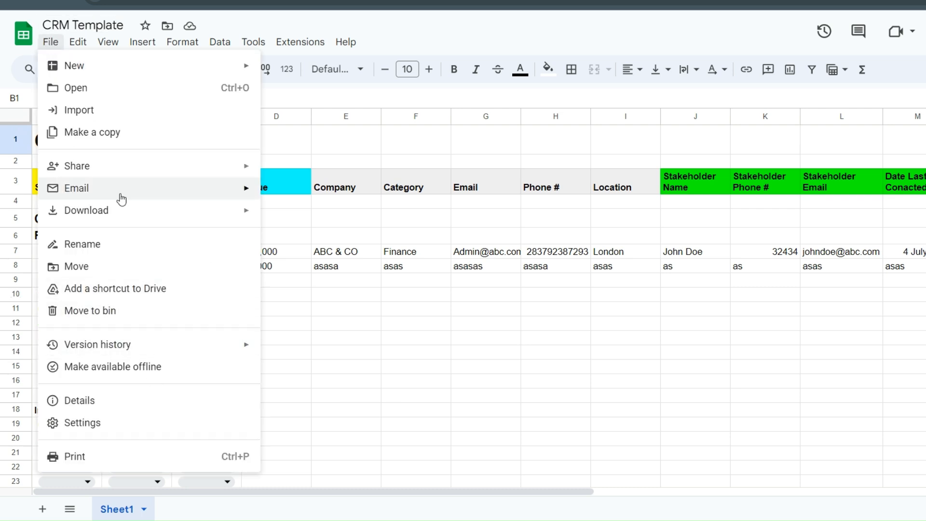
{"action": "left_click", "coordinate": [142, 42]}
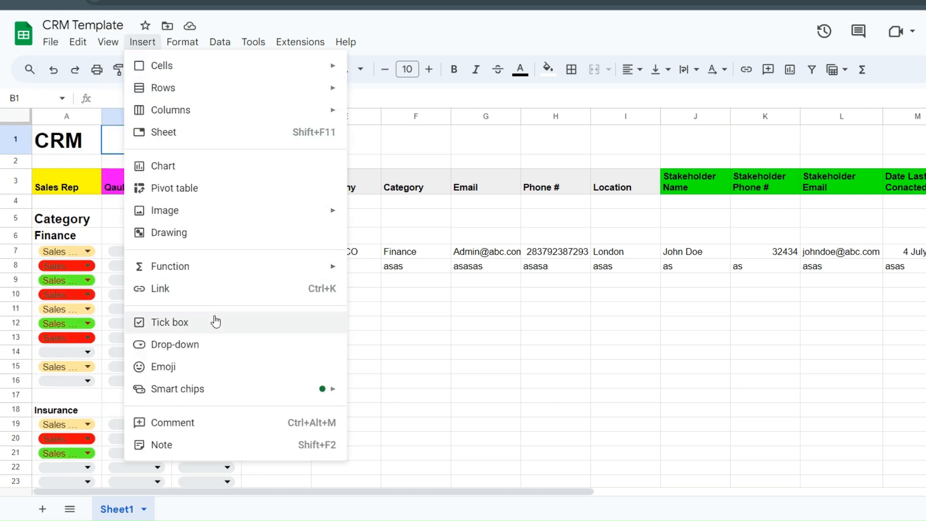
{"action": "mouse_move", "coordinate": [206, 222]}
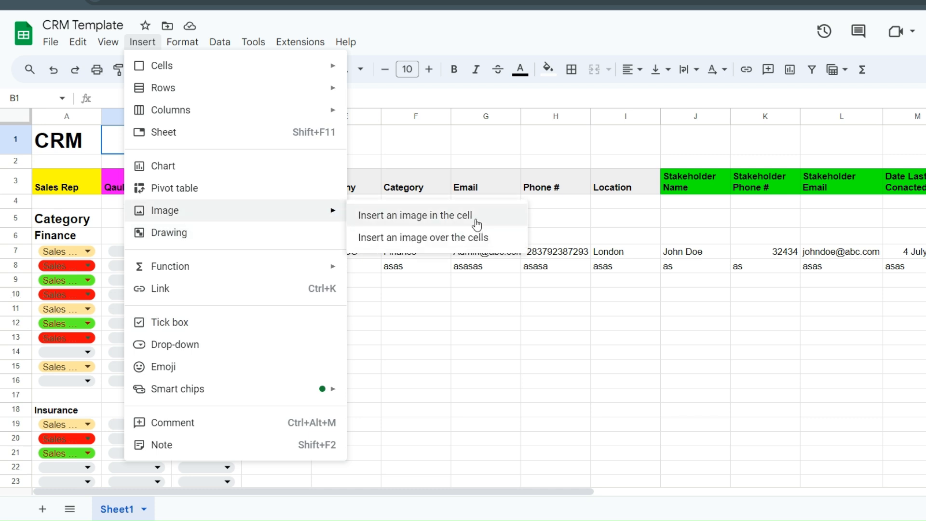
{"action": "left_click_drag", "start_coordinate": [450, 346], "coordinate": [482, 348]}
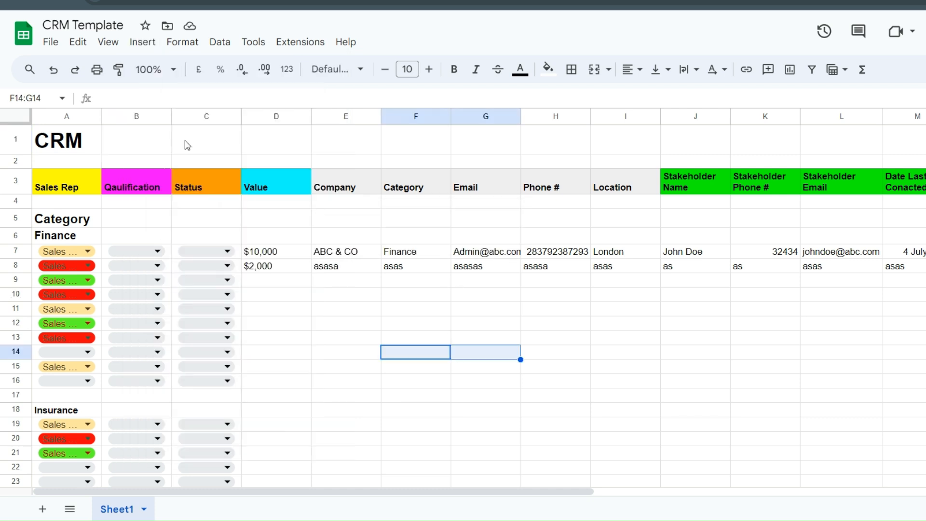
- Inspect header cells B1, A2 and E1 without changing them
{"action": "left_click", "coordinate": [140, 140]}
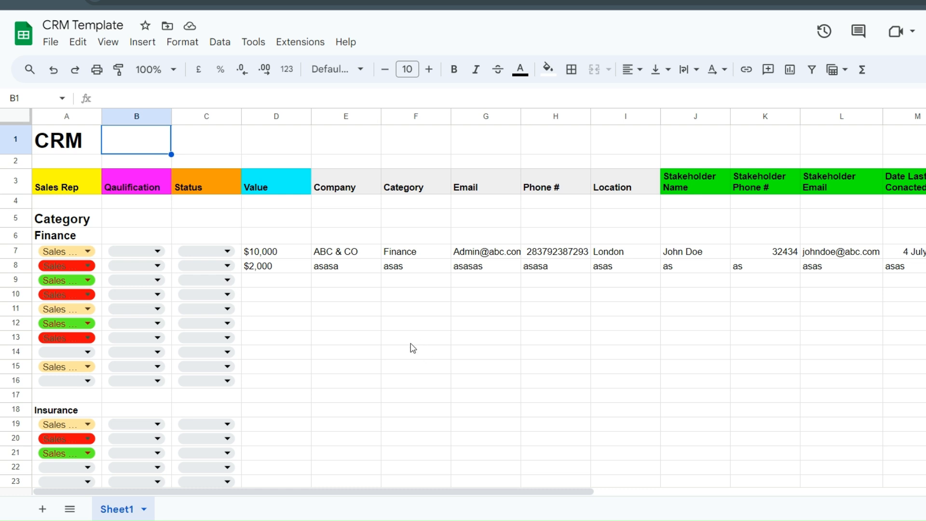
{"action": "left_click", "coordinate": [77, 164]}
{"action": "double_click", "coordinate": [77, 166]}
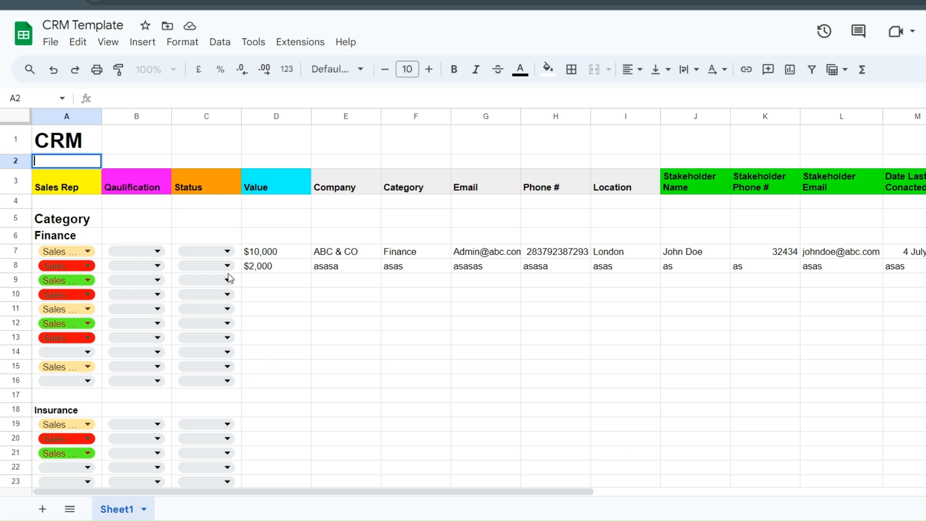
{"action": "scroll", "coordinate": [346, 366], "scroll_direction": "down", "scroll_amount": 3}
{"action": "scroll", "coordinate": [345, 366], "scroll_direction": "up", "scroll_amount": 3}
{"action": "left_click", "coordinate": [378, 145]}
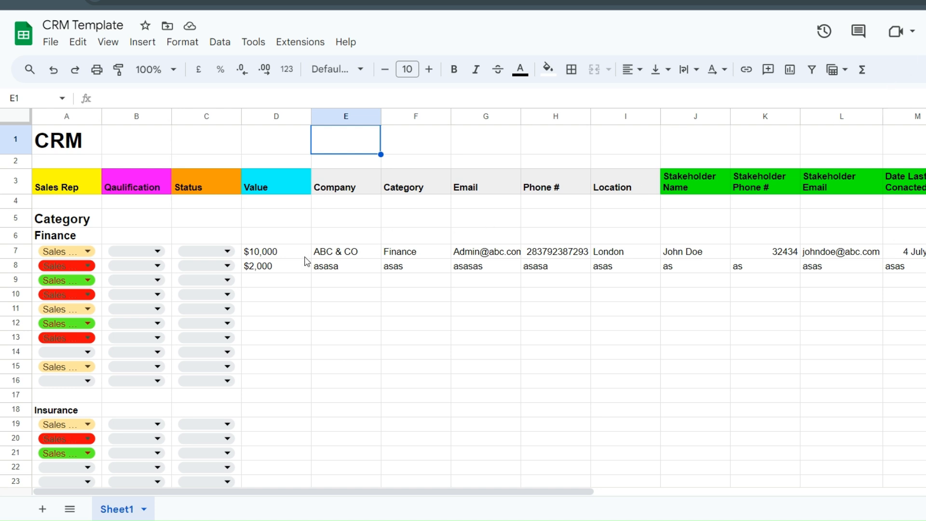
- Copy sample rows D7:O8 and paste them at D9, D11, D13 and D15 in Finance
{"action": "left_click_drag", "start_coordinate": [272, 256], "coordinate": [903, 268]}
{"action": "key", "text": "ctrl+c"}
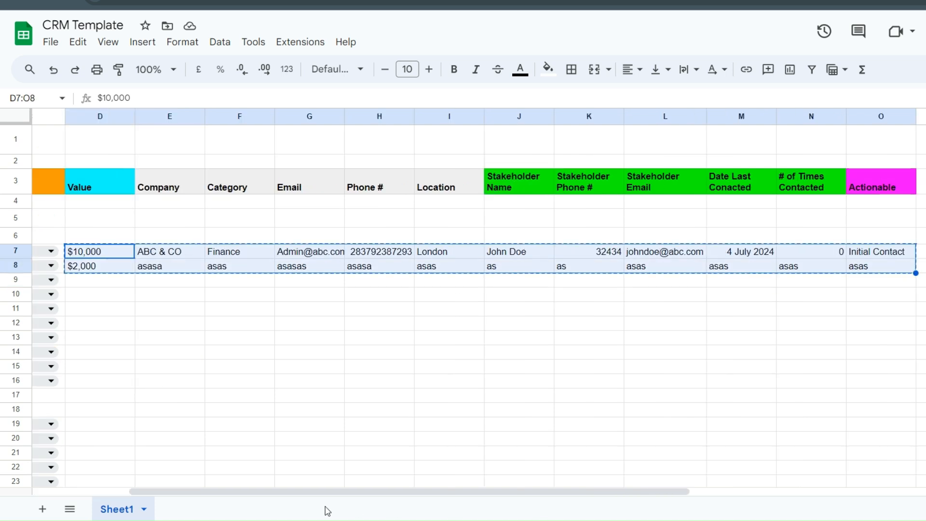
{"action": "left_click_drag", "start_coordinate": [294, 492], "coordinate": [200, 491]}
{"action": "left_click", "coordinate": [338, 366]}
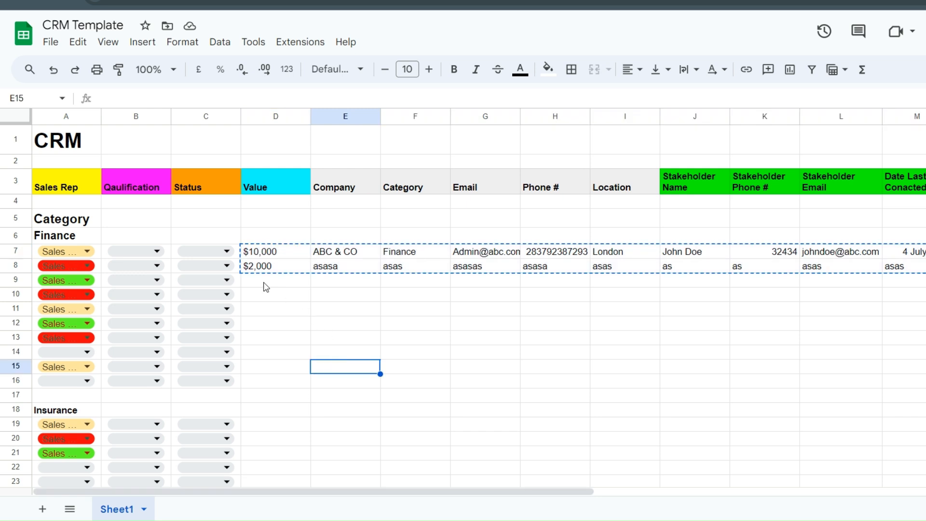
{"action": "left_click", "coordinate": [258, 281]}
{"action": "key", "text": "ctrl+v"}
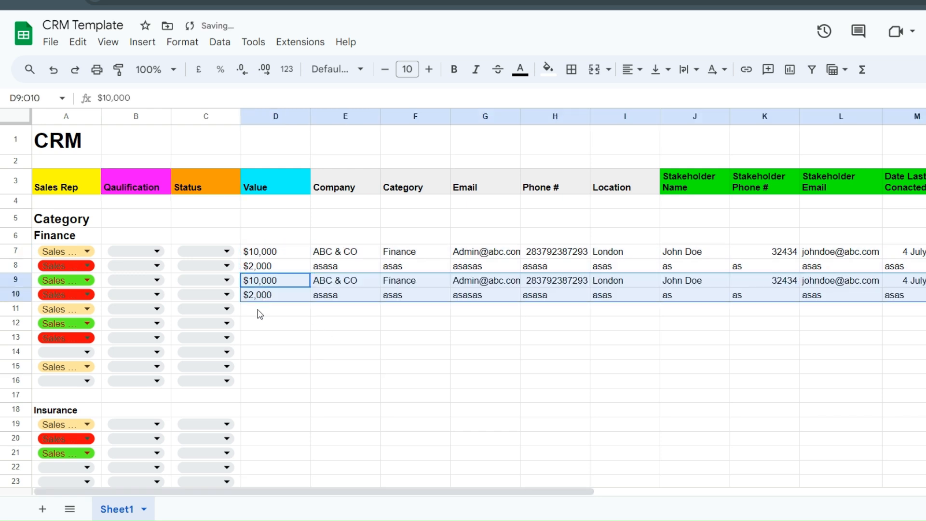
{"action": "left_click", "coordinate": [259, 314]}
{"action": "key", "text": "ctrl+v"}
{"action": "left_click", "coordinate": [259, 339]}
{"action": "key", "text": "ctrl+v"}
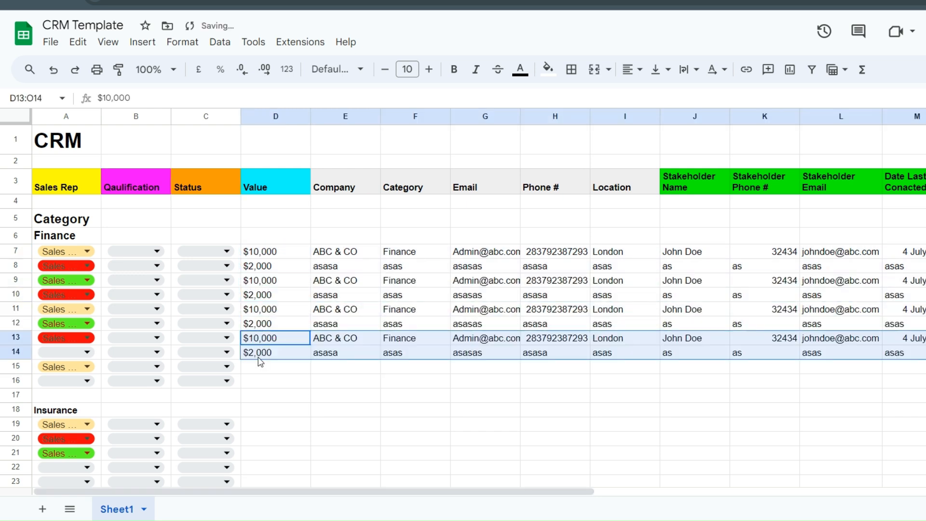
{"action": "left_click", "coordinate": [259, 367]}
{"action": "key", "text": "ctrl+v"}
- Paste the same sample rows at D19, D21, D23, D25 and D27 in Insurance
{"action": "left_click", "coordinate": [253, 422]}
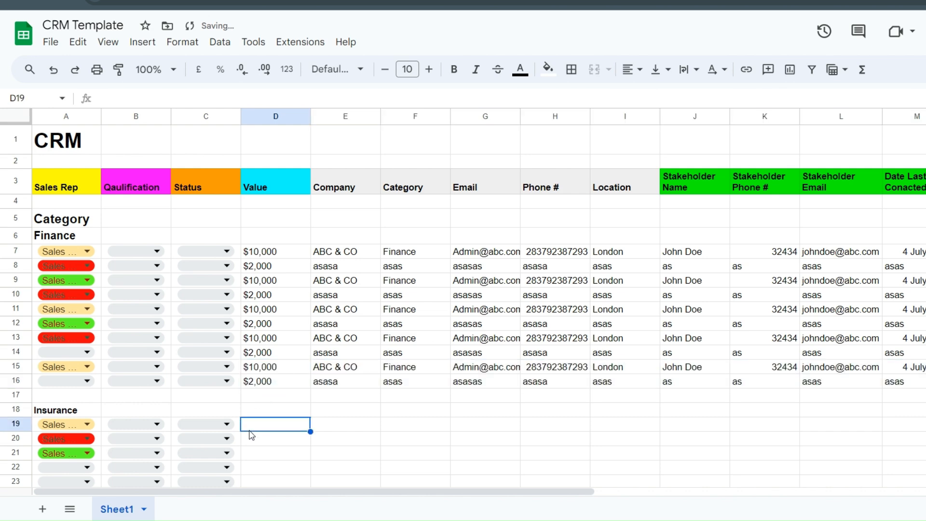
{"action": "key", "text": "ctrl+v"}
{"action": "left_click", "coordinate": [259, 439]}
{"action": "left_click", "coordinate": [259, 453]}
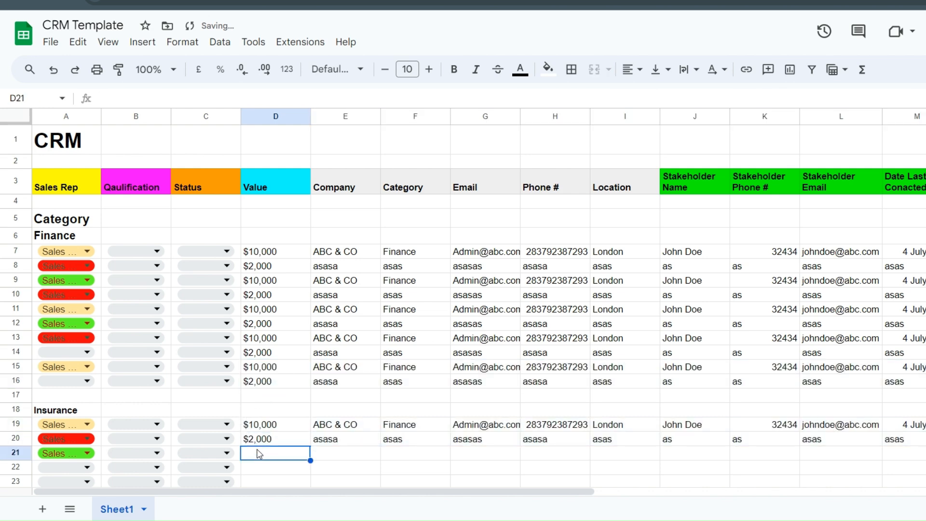
{"action": "key", "text": "ctrl+v"}
{"action": "scroll", "coordinate": [273, 366], "scroll_direction": "down", "scroll_amount": 3}
{"action": "left_click", "coordinate": [261, 328]}
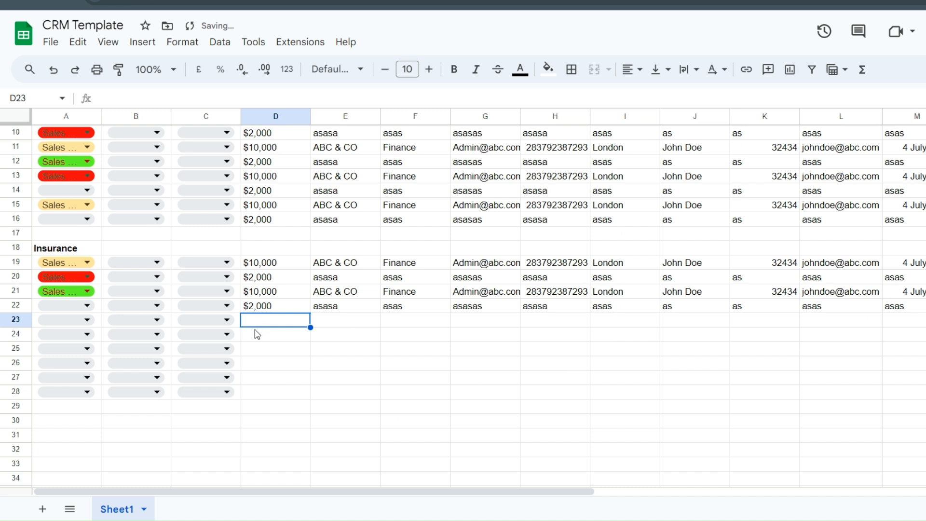
{"action": "key", "text": "ctrl+v"}
{"action": "left_click", "coordinate": [256, 347]}
{"action": "key", "text": "ctrl+v"}
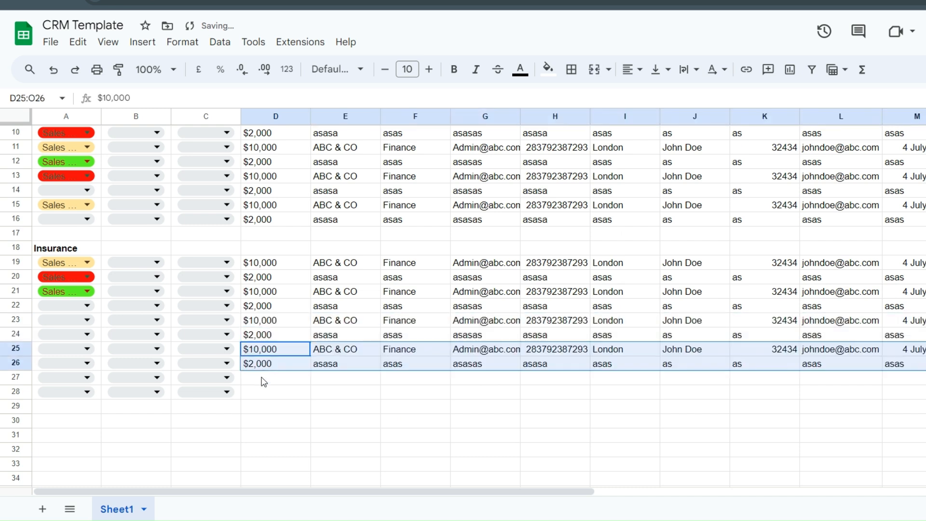
{"action": "left_click", "coordinate": [263, 383]}
{"action": "key", "text": "ctrl+v"}
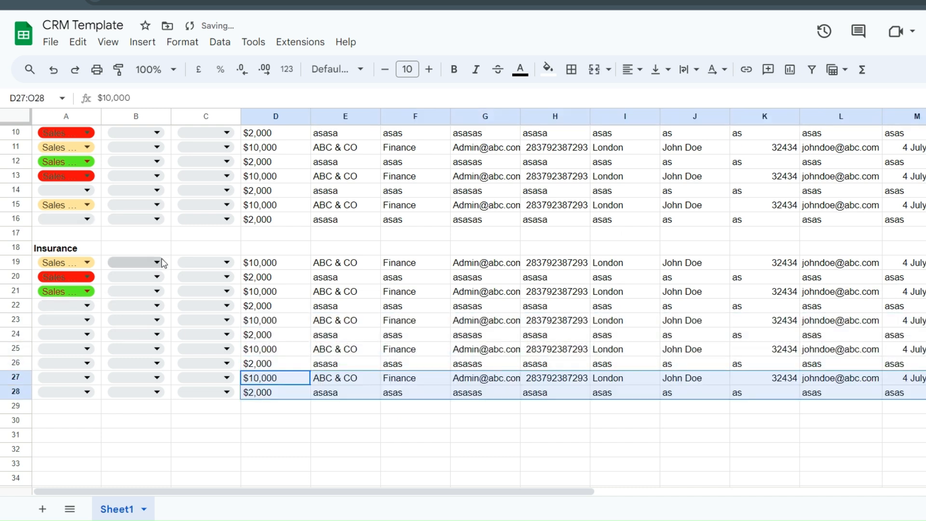
{"action": "left_click", "coordinate": [163, 251]}
{"action": "scroll", "coordinate": [164, 249], "scroll_direction": "up", "scroll_amount": 3}
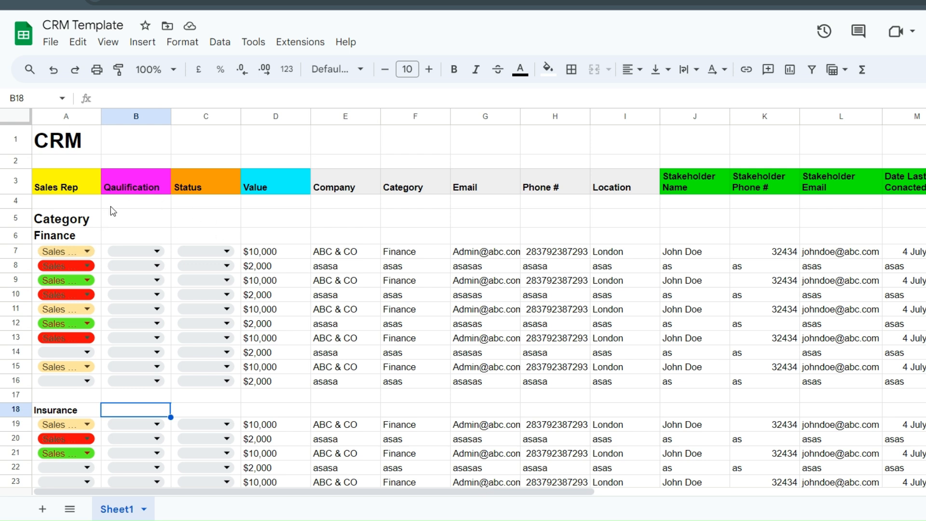
- Confirm A7 stays Sales Rep 1, then open B7's Qualified/Disqualified list
{"action": "left_click", "coordinate": [296, 207]}
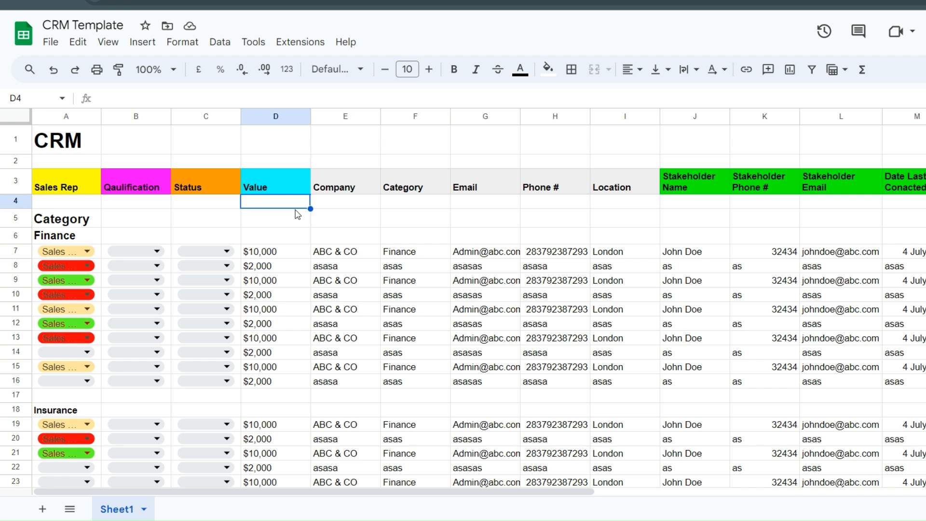
{"action": "left_click", "coordinate": [456, 226]}
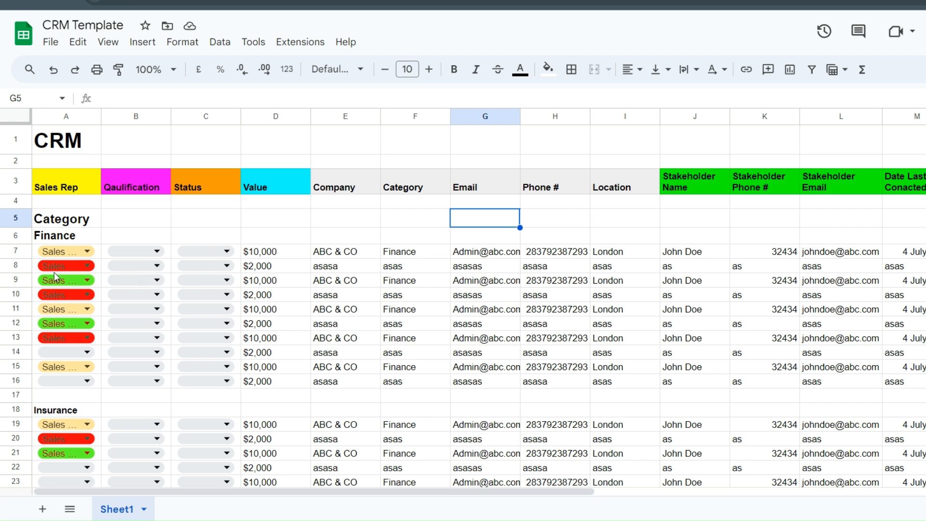
{"action": "left_click", "coordinate": [61, 251]}
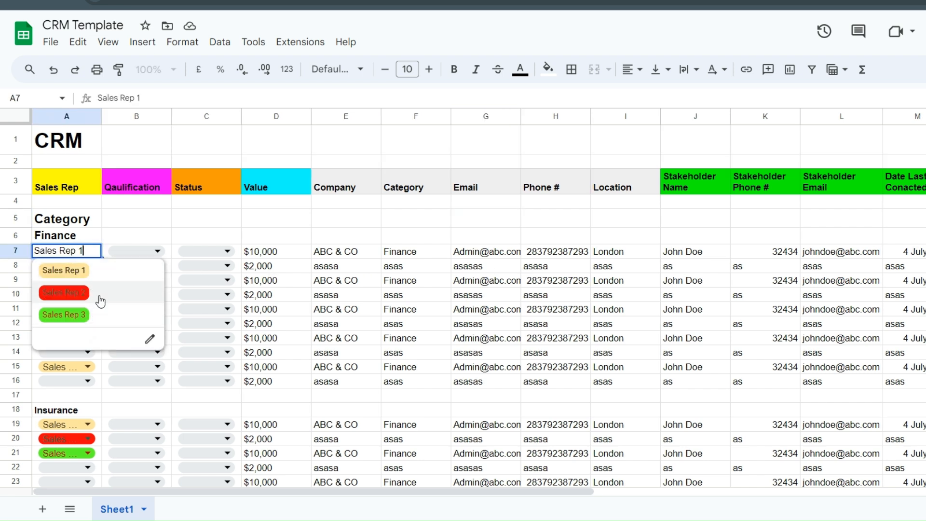
{"action": "left_click", "coordinate": [133, 205]}
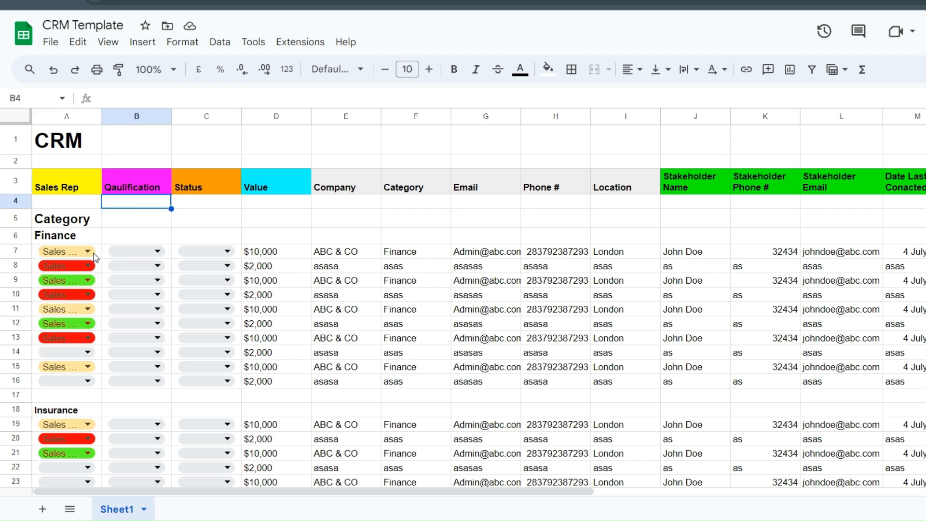
{"action": "left_click", "coordinate": [65, 252]}
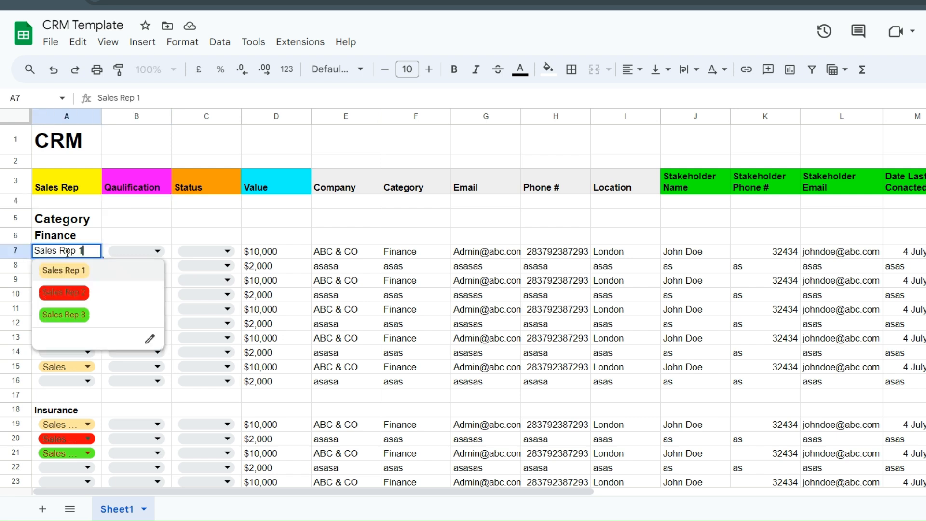
{"action": "left_click", "coordinate": [118, 222]}
{"action": "left_click", "coordinate": [123, 252]}
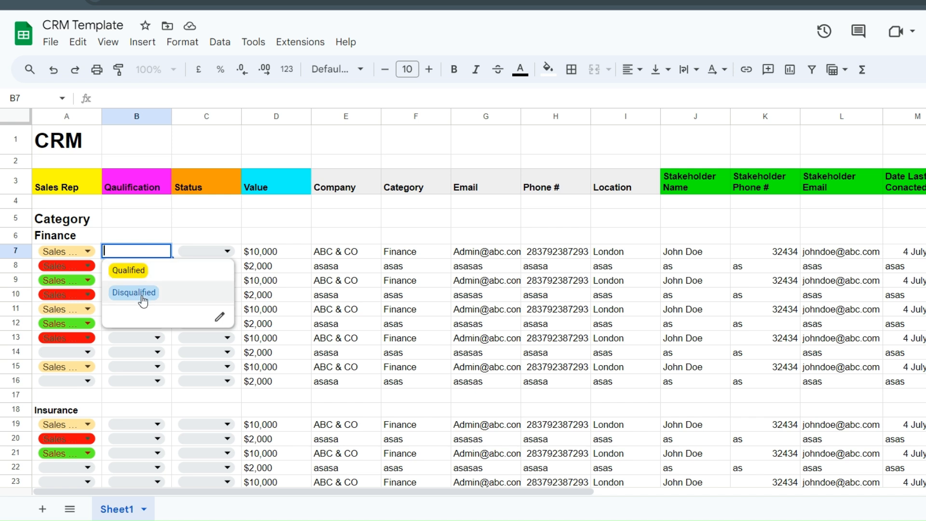
- Choose Qualified in B7 and Cold in C7 for the first Finance deal
{"action": "left_click", "coordinate": [136, 224]}
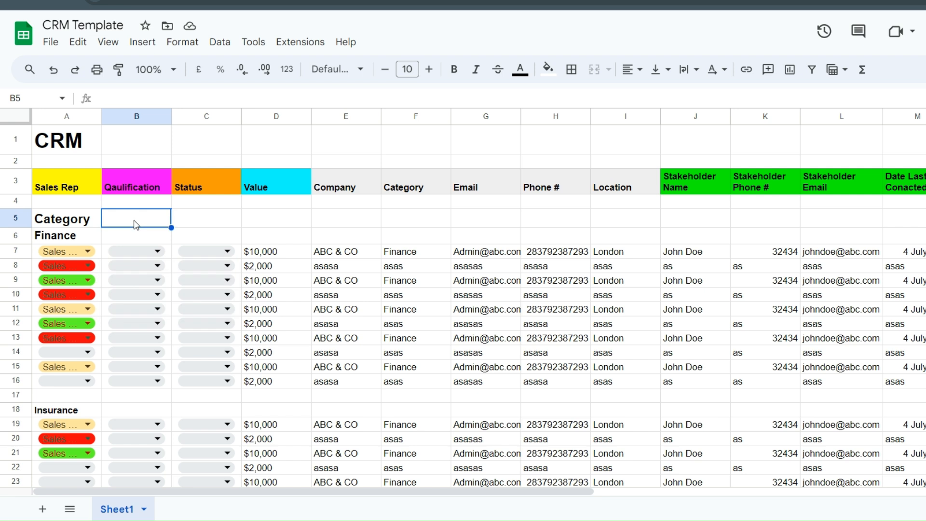
{"action": "left_click", "coordinate": [152, 254]}
{"action": "left_click", "coordinate": [147, 269]}
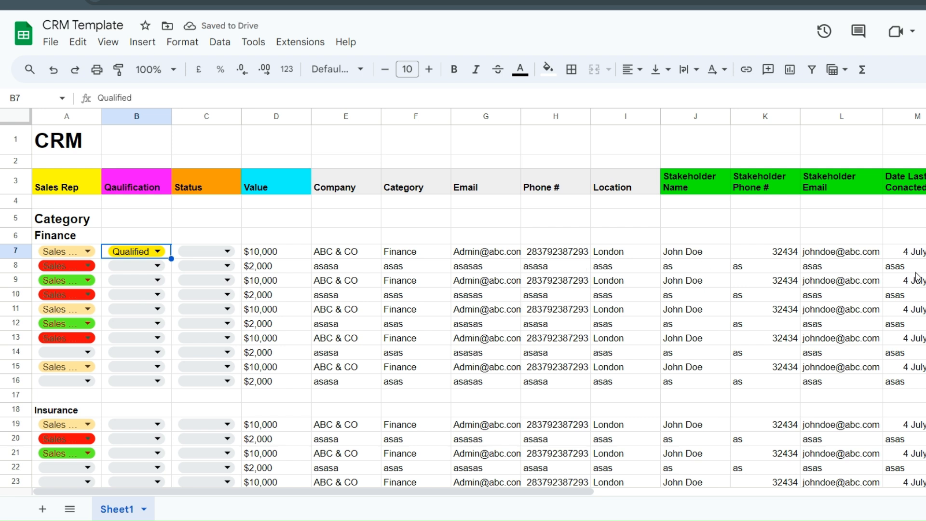
{"action": "left_click", "coordinate": [230, 232]}
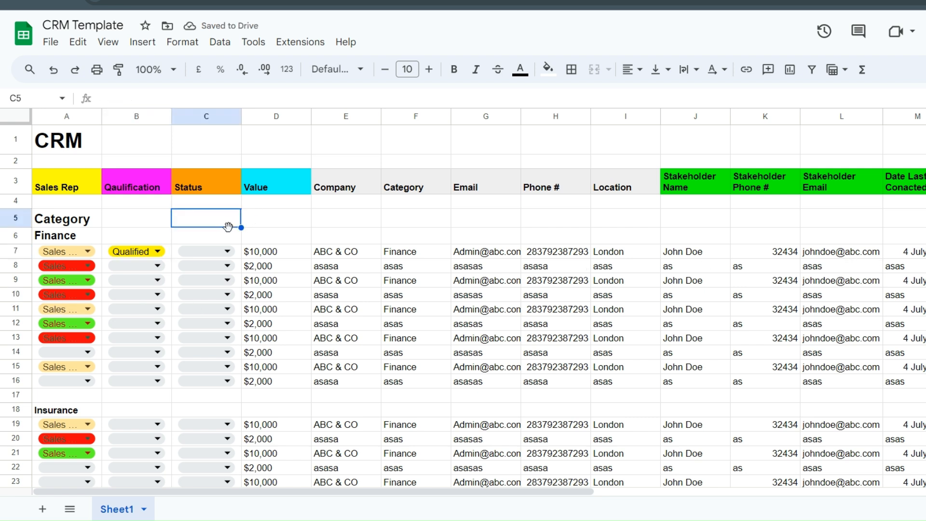
{"action": "left_click", "coordinate": [227, 252]}
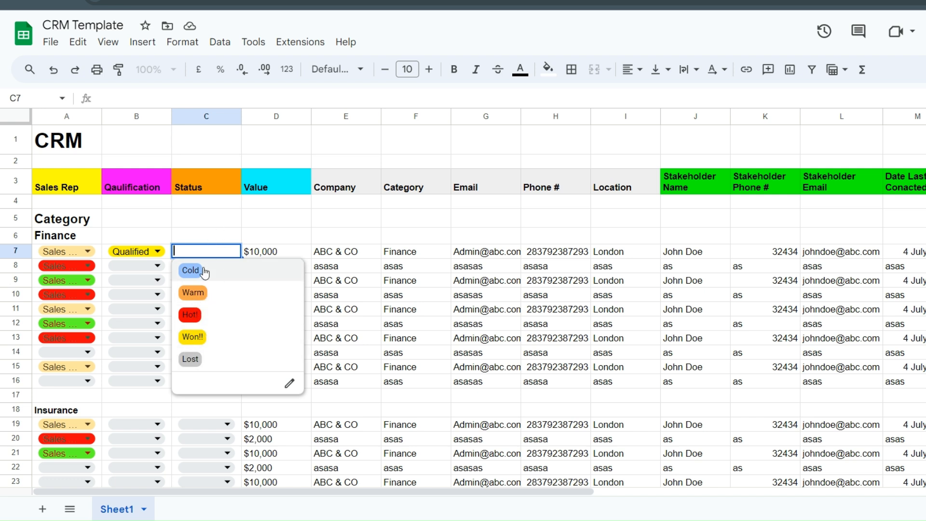
{"action": "left_click", "coordinate": [191, 270]}
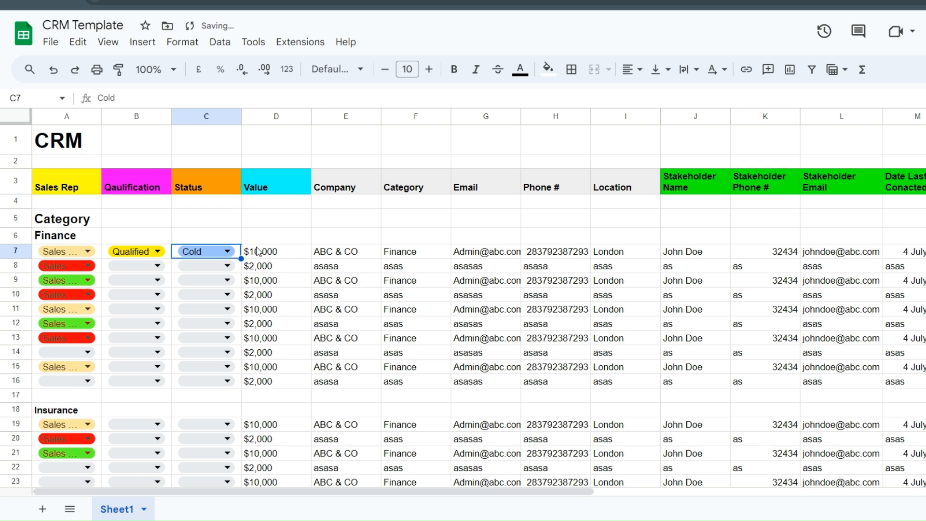
{"action": "left_click_drag", "start_coordinate": [347, 493], "coordinate": [248, 492]}
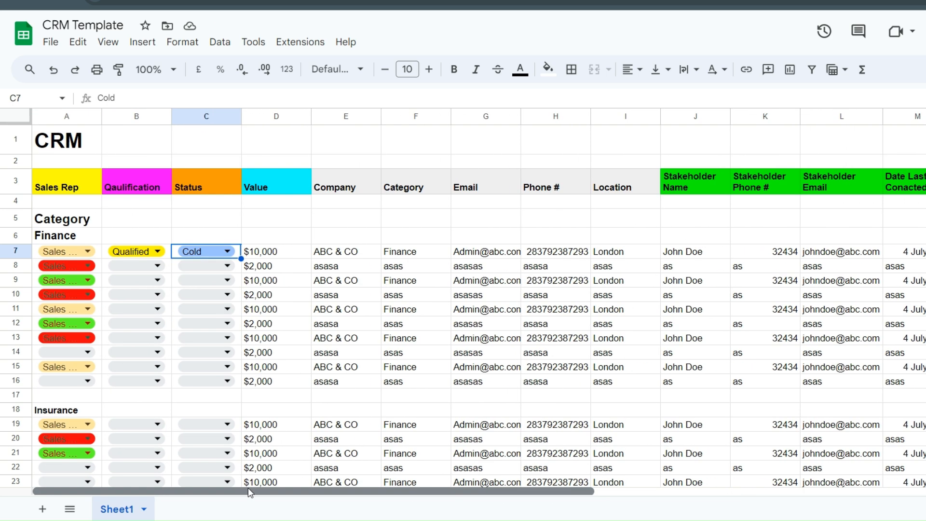
- Widen column A so the Sales Rep chip names show in full
{"action": "left_click", "coordinate": [65, 251]}
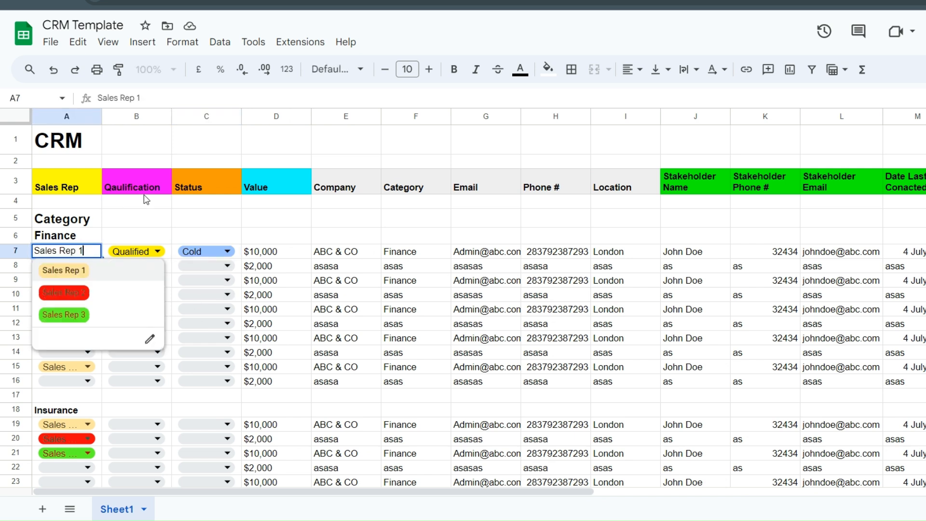
{"action": "left_click", "coordinate": [186, 201]}
{"action": "left_click_drag", "start_coordinate": [102, 117], "coordinate": [118, 118]}
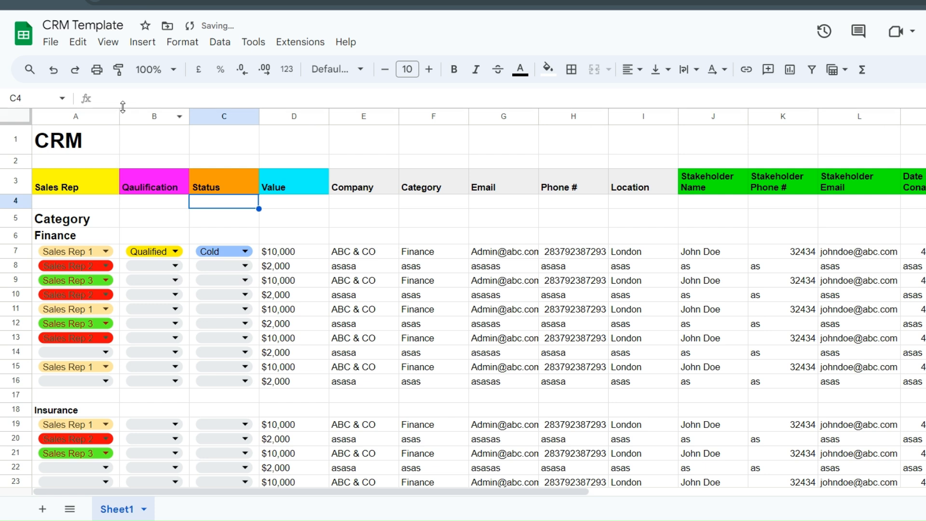
{"action": "left_click", "coordinate": [77, 253]}
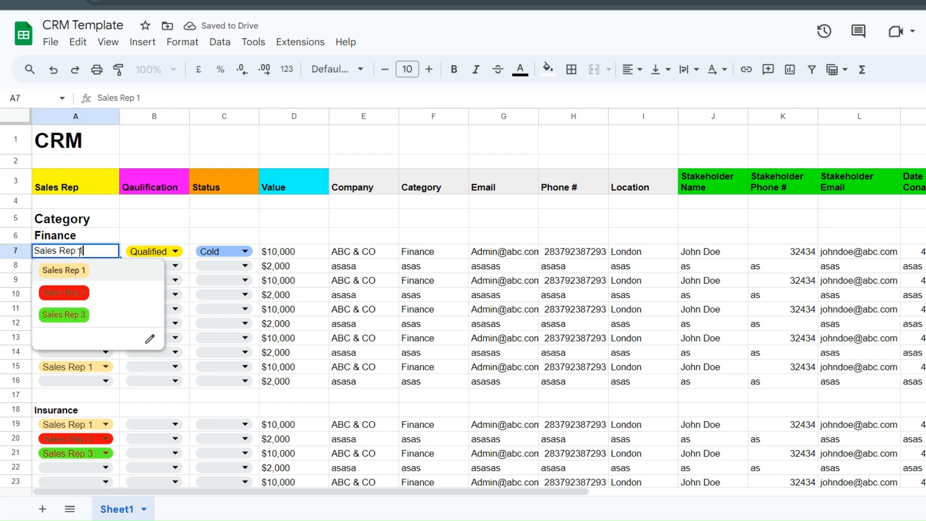
{"action": "left_click", "coordinate": [351, 221]}
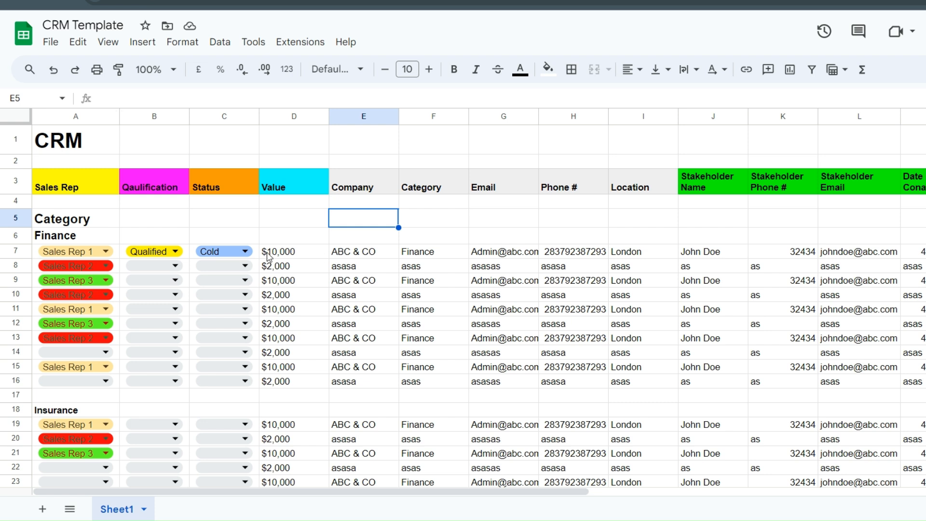
- Review the D7 deal value unchanged, then select the stakeholder phone cell K7
{"action": "double_click", "coordinate": [299, 251]}
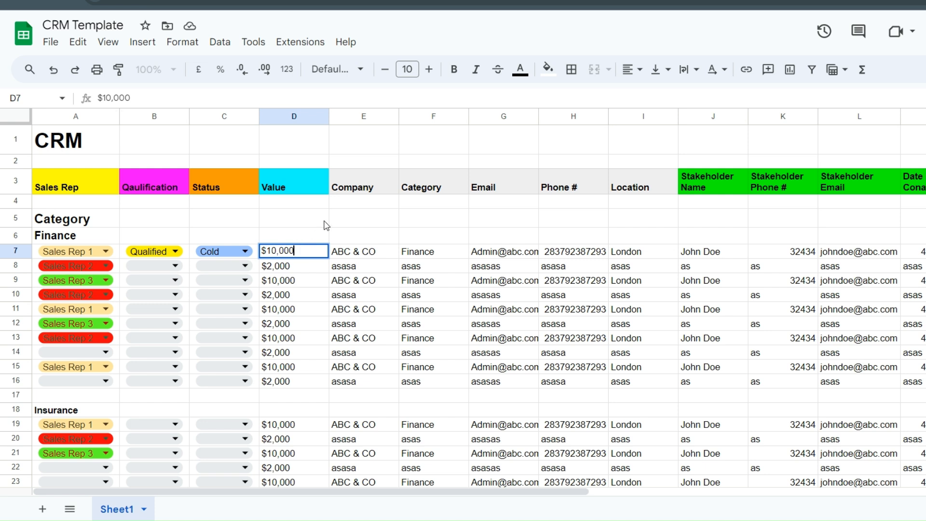
{"action": "key", "text": "Return"}
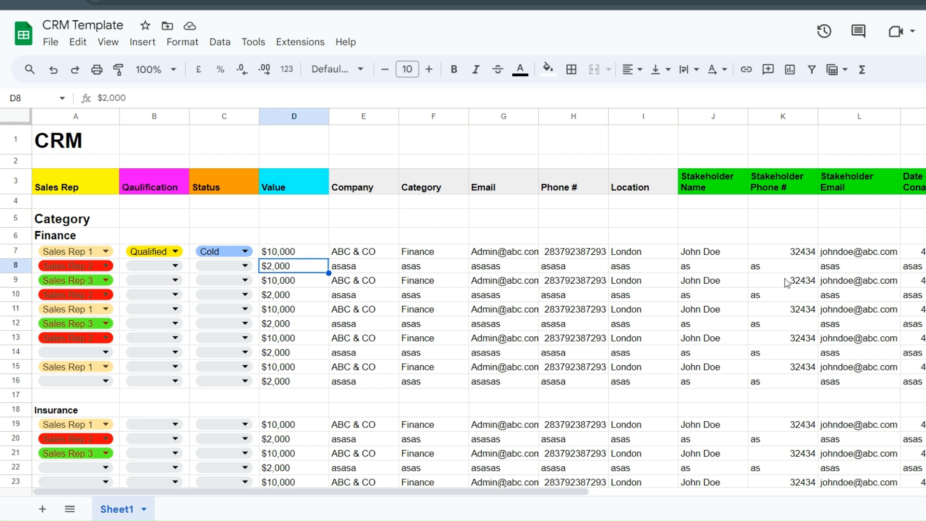
{"action": "left_click", "coordinate": [808, 254]}
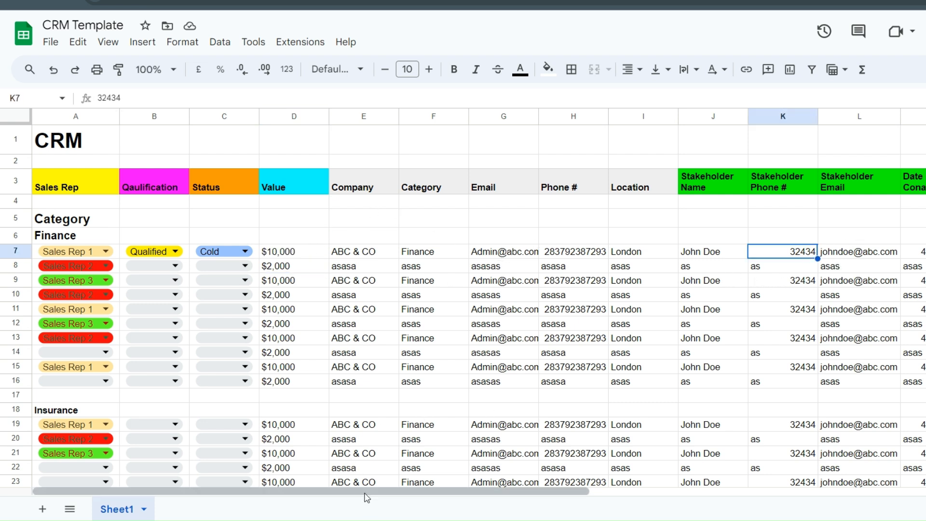
- Dismiss the contact card and review row 7's London location, stakeholder phone and Initial Contact note
{"action": "left_click_drag", "start_coordinate": [362, 490], "coordinate": [452, 491]}
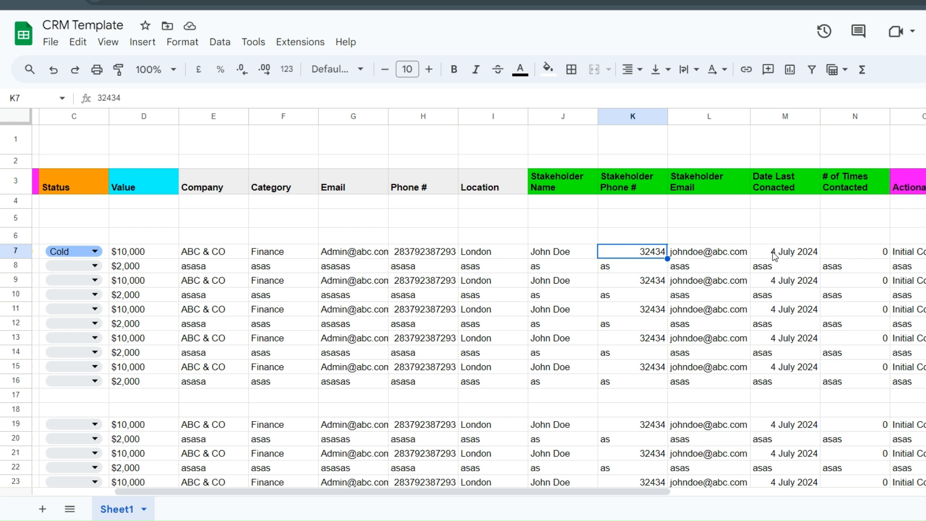
{"action": "mouse_move", "coordinate": [698, 259]}
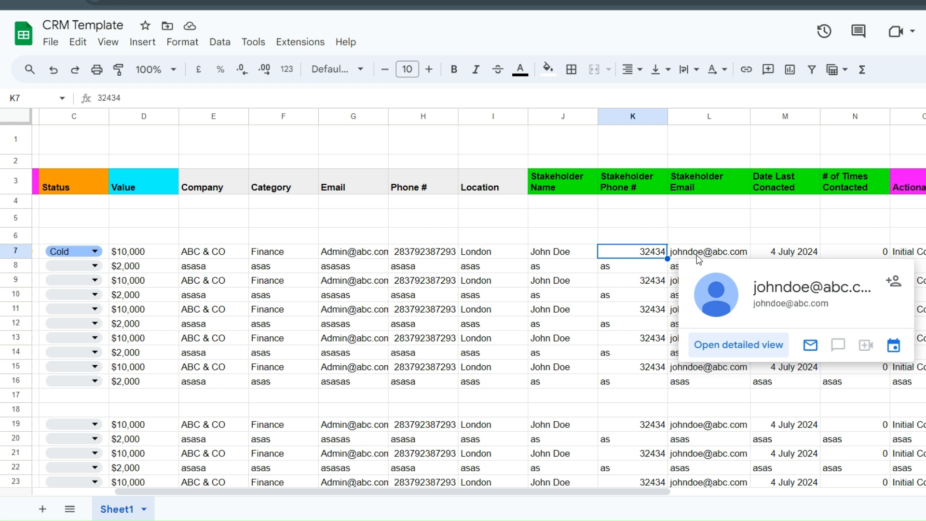
{"action": "left_click", "coordinate": [562, 241]}
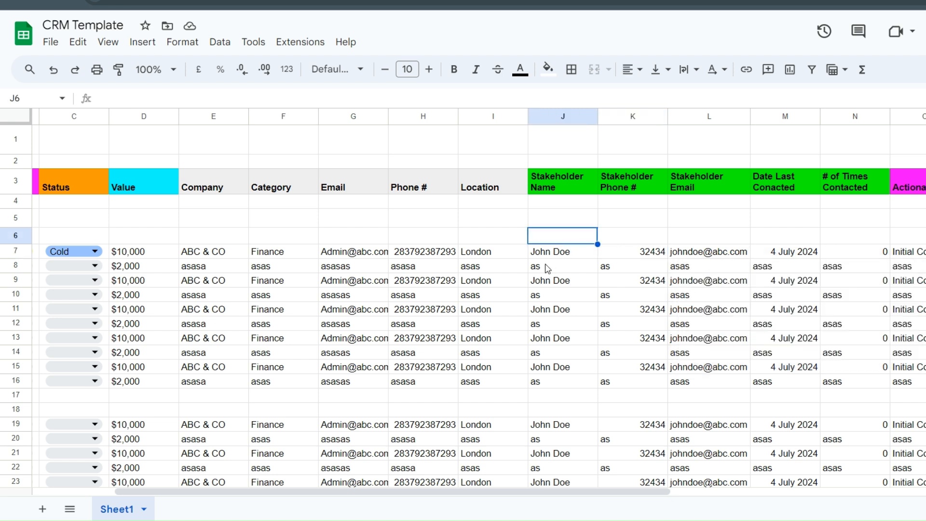
{"action": "left_click", "coordinate": [508, 255]}
{"action": "left_click", "coordinate": [631, 254]}
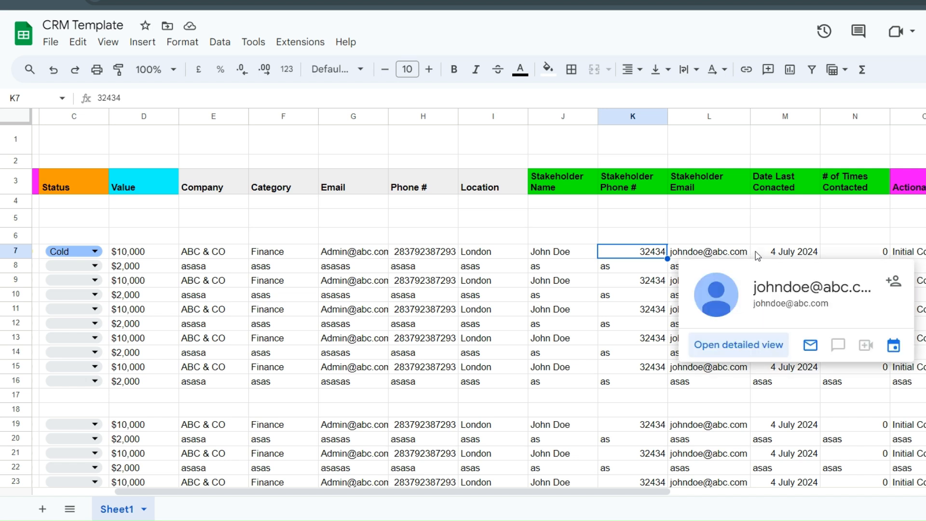
{"action": "left_click", "coordinate": [909, 226]}
{"action": "left_click", "coordinate": [911, 258]}
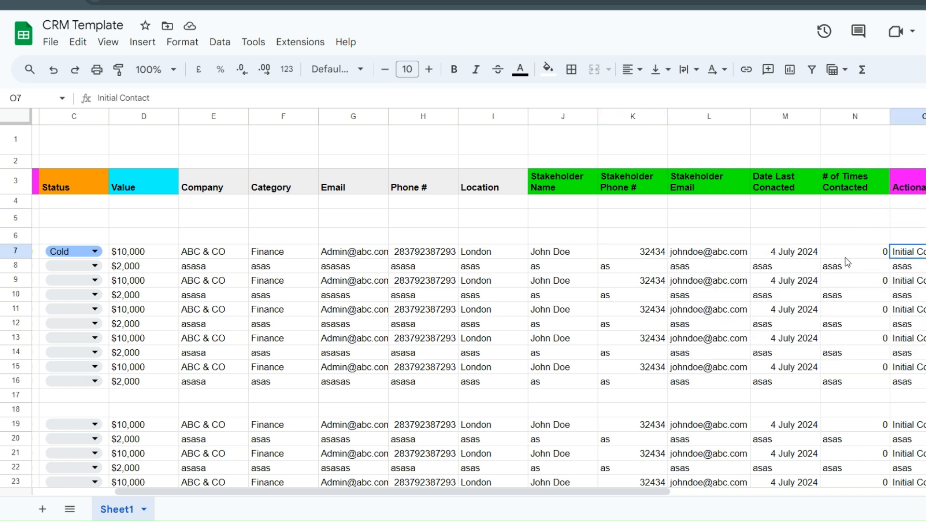
- Set row 7's contact count to 4 and its Status to Warm
{"action": "double_click", "coordinate": [858, 251]}
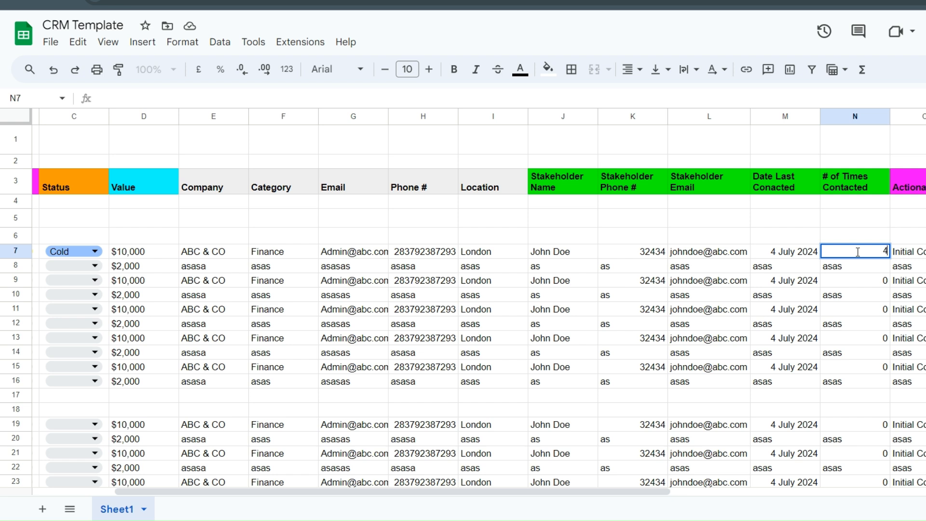
{"action": "left_click", "coordinate": [863, 236]}
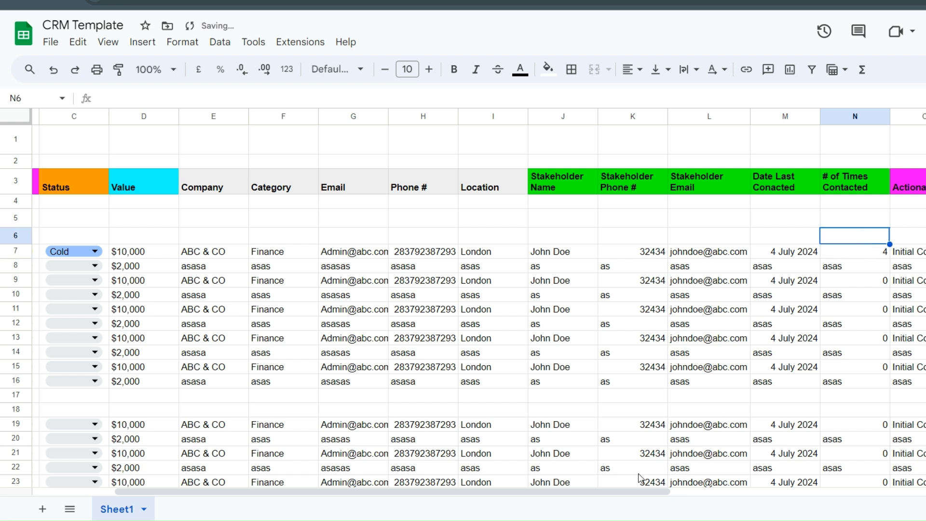
{"action": "left_click_drag", "start_coordinate": [338, 491], "coordinate": [203, 488]}
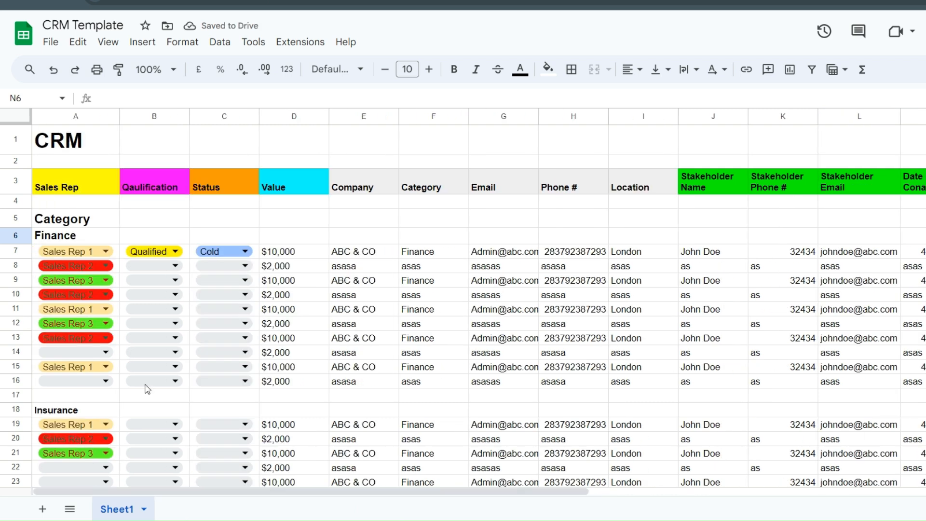
{"action": "left_click", "coordinate": [220, 256]}
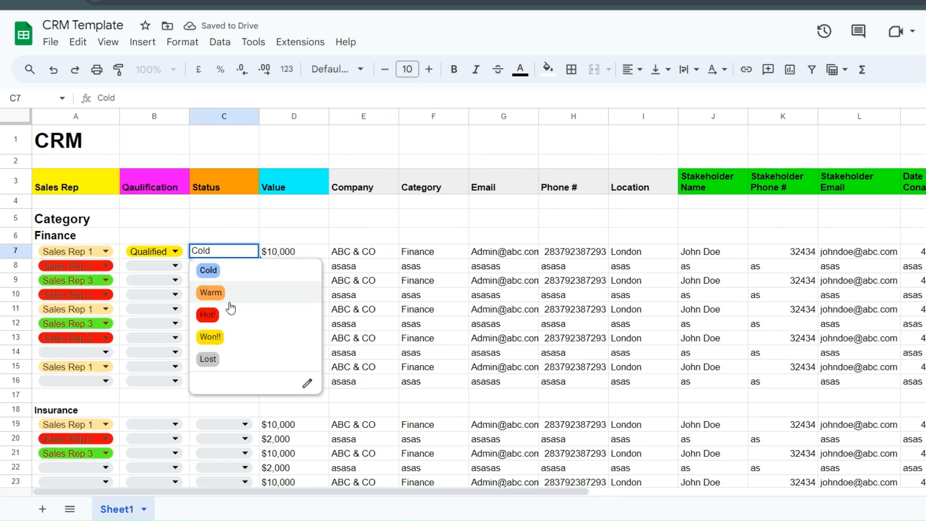
{"action": "left_click", "coordinate": [222, 295]}
- Change row 7's contact count to 10 and its Status to Hot!
{"action": "left_click_drag", "start_coordinate": [341, 487], "coordinate": [587, 488]}
{"action": "double_click", "coordinate": [572, 250]}
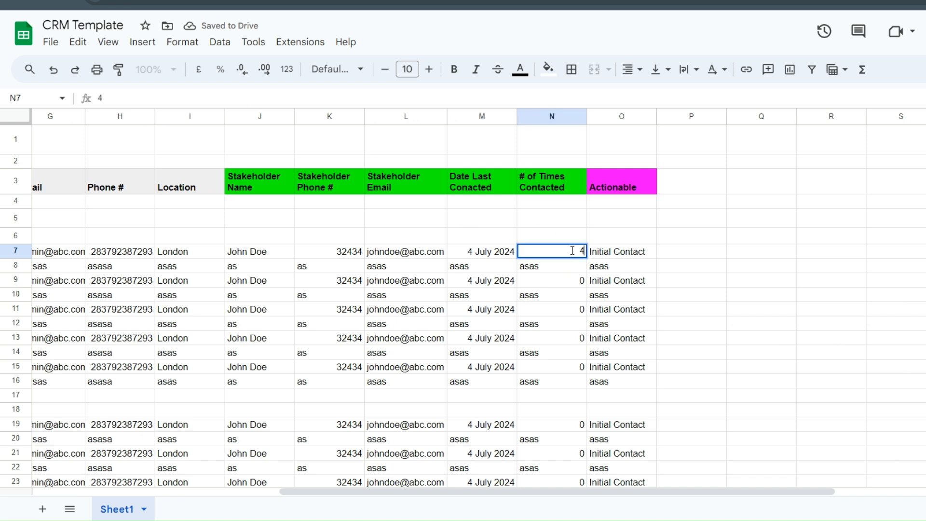
{"action": "key", "text": "BackSpace"}
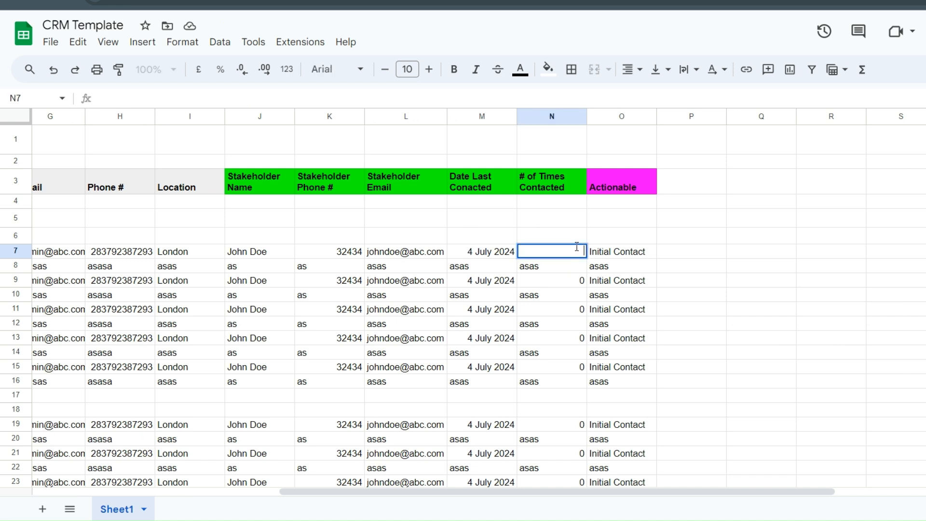
{"action": "key", "text": "BackSpace"}
{"action": "type", "text": "10"}
{"action": "left_click_drag", "start_coordinate": [285, 492], "coordinate": [88, 467]}
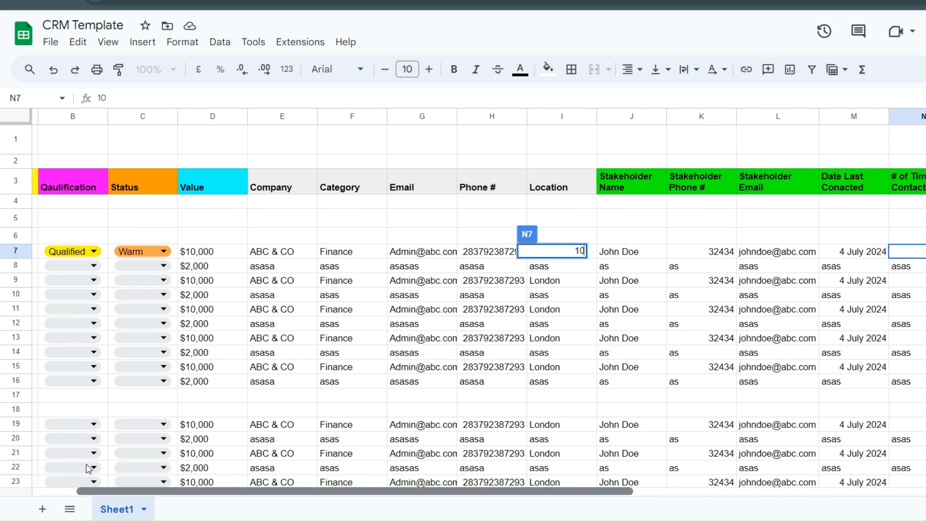
{"action": "left_click", "coordinate": [138, 251]}
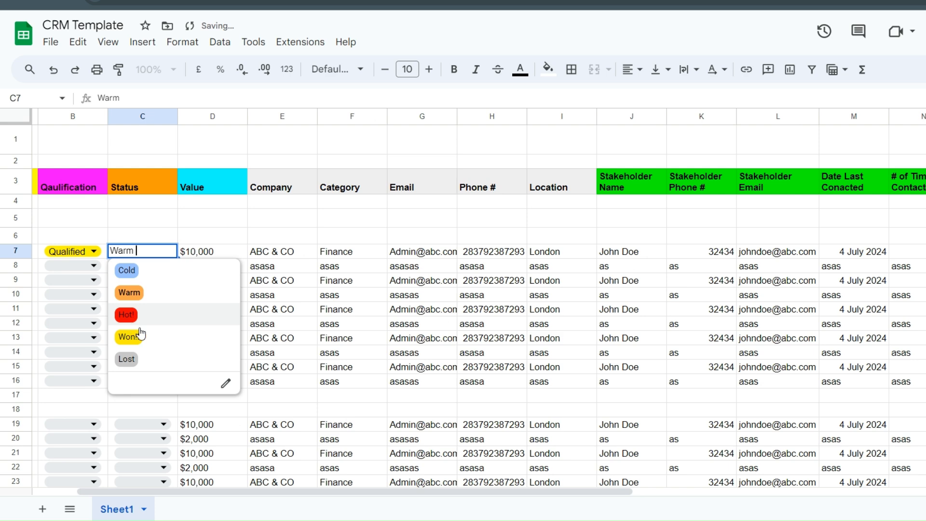
{"action": "left_click", "coordinate": [127, 314]}
- Set row 7's contact count to 12 and its Status to Won!!
{"action": "left_click_drag", "start_coordinate": [254, 492], "coordinate": [502, 493]}
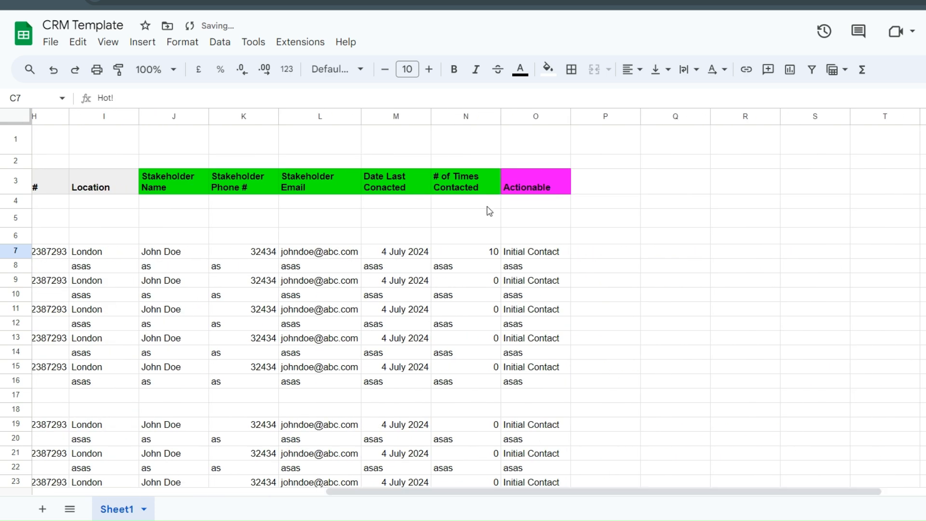
{"action": "left_click", "coordinate": [490, 252]}
{"action": "type", "text": "12"}
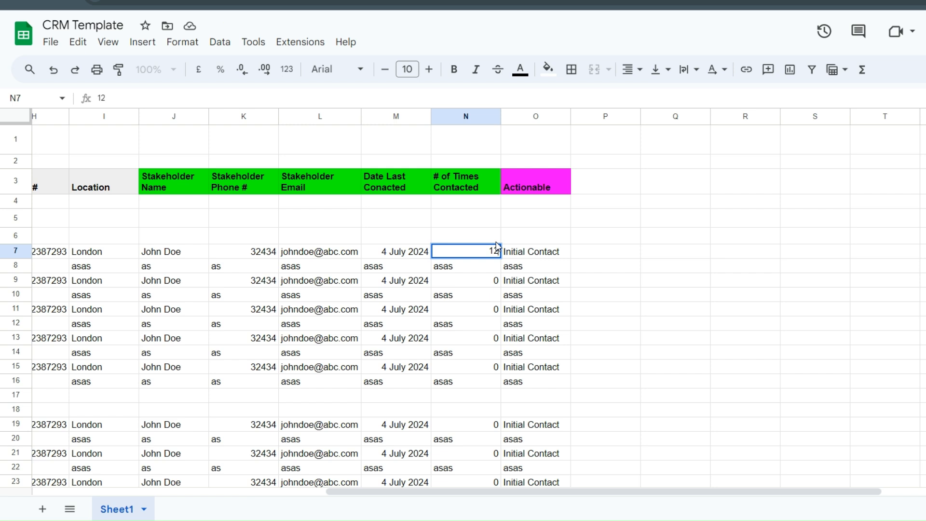
{"action": "key", "text": "Return"}
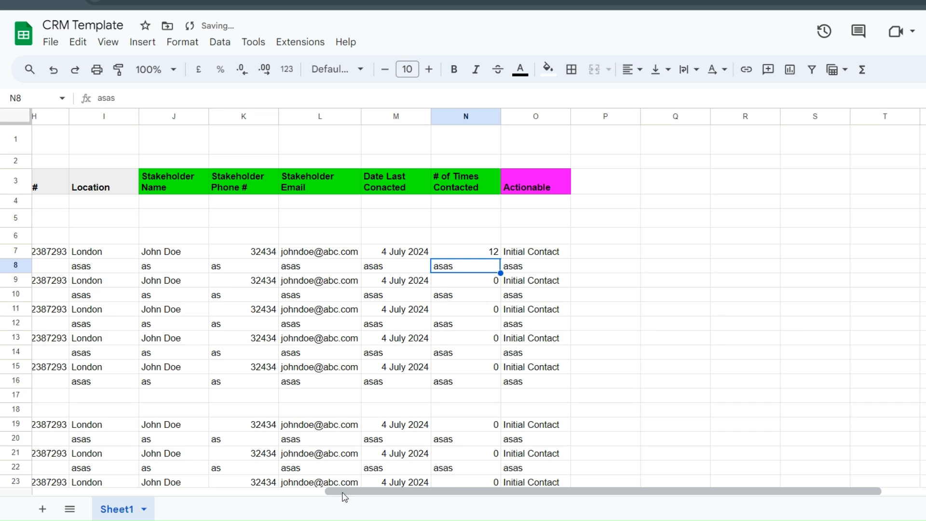
{"action": "left_click_drag", "start_coordinate": [342, 496], "coordinate": [135, 470]}
{"action": "scroll", "coordinate": [136, 470], "scroll_direction": "left", "scroll_amount": 3}
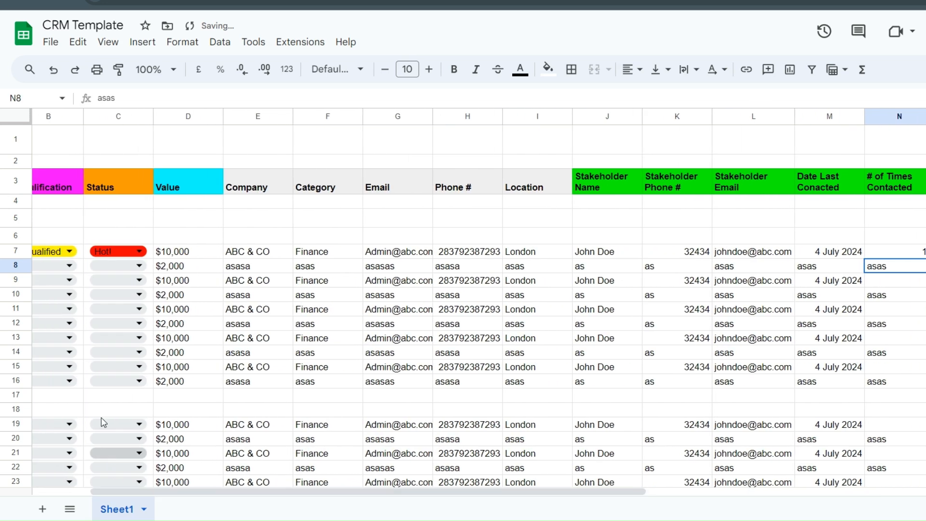
{"action": "double_click", "coordinate": [104, 251]}
{"action": "left_click", "coordinate": [150, 345]}
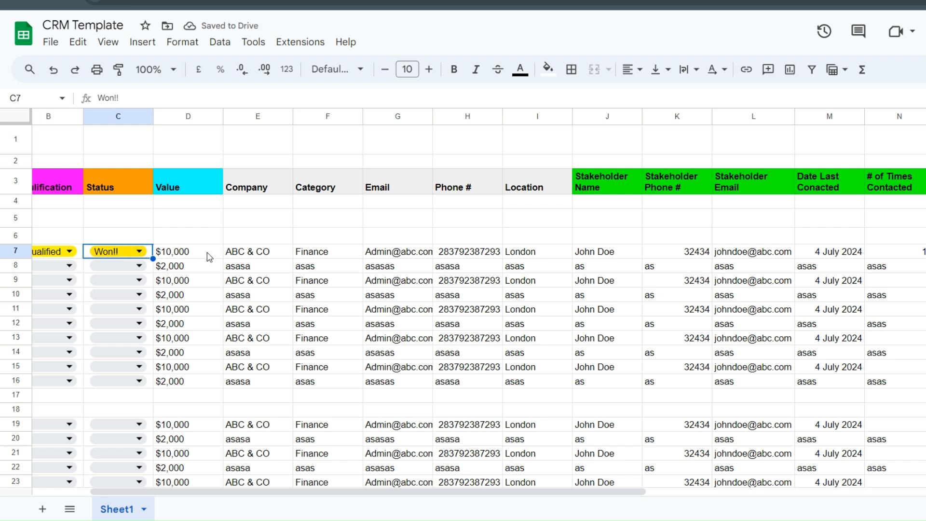
{"action": "left_click_drag", "start_coordinate": [303, 497], "coordinate": [233, 503]}
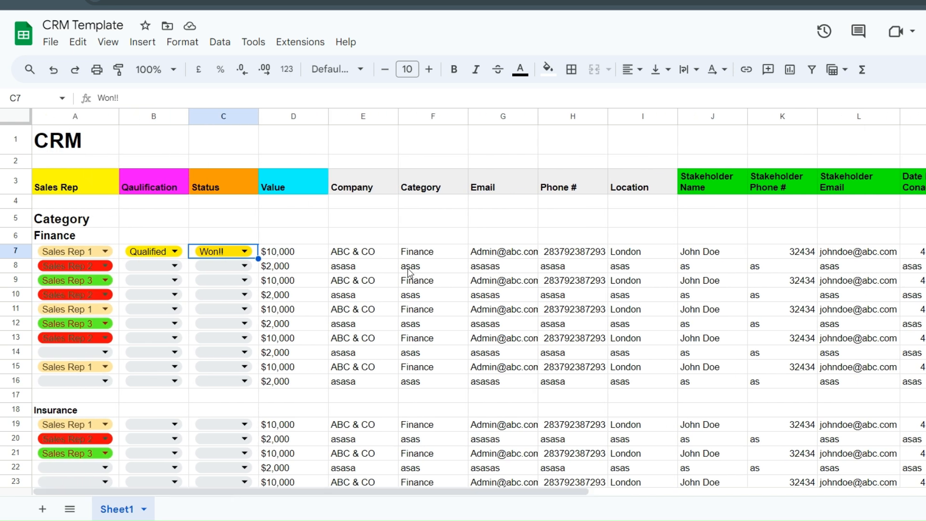
- Change row 7's Status in C7 to Warm
{"action": "left_click", "coordinate": [279, 252]}
{"action": "double_click", "coordinate": [220, 251]}
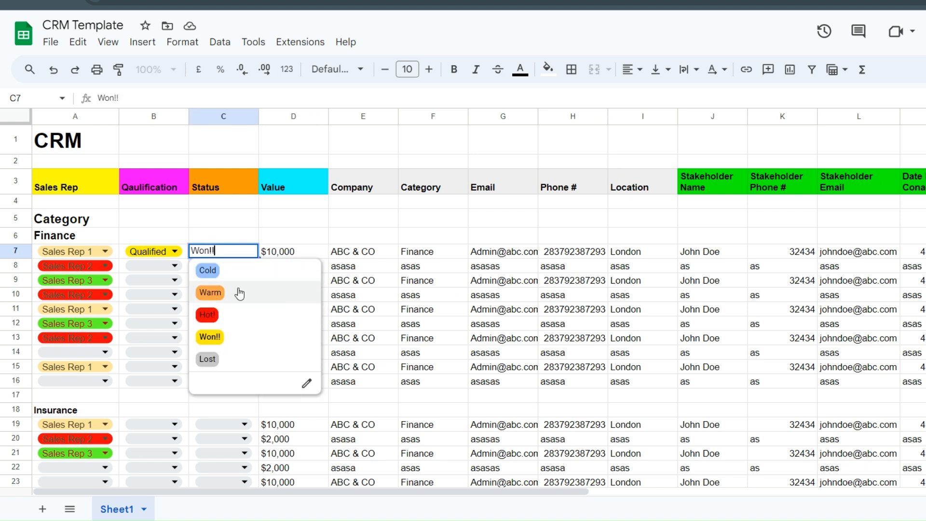
{"action": "left_click", "coordinate": [239, 294]}
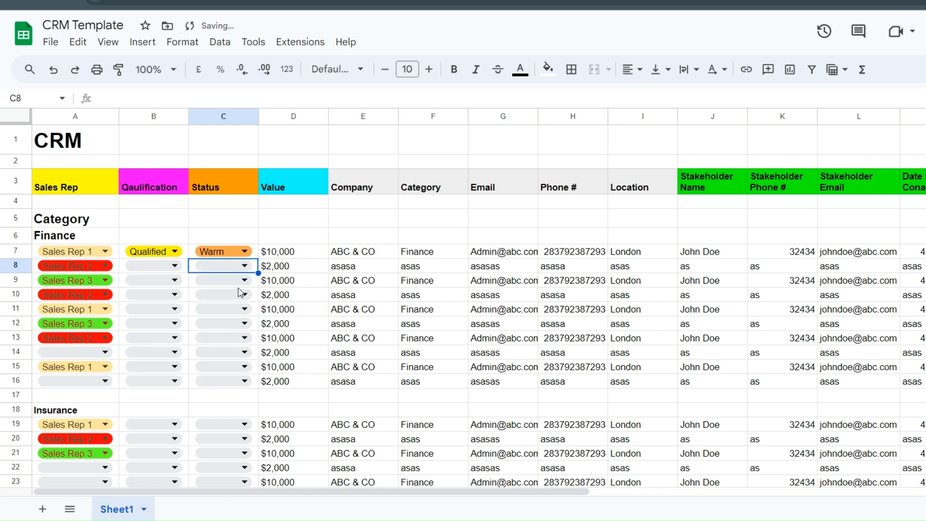
- Set row 8's Status in C8 to Lost after briefly trying Warm and Cold
{"action": "left_click", "coordinate": [220, 270]}
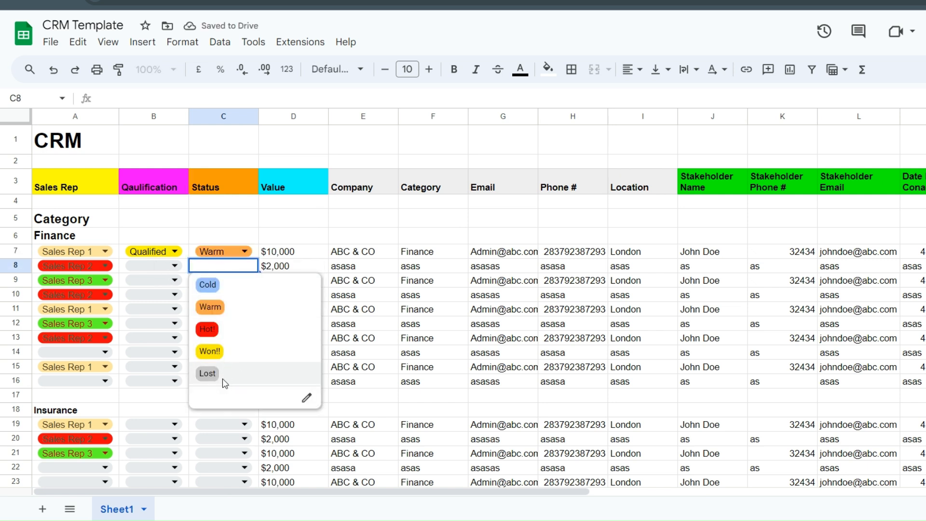
{"action": "left_click", "coordinate": [213, 373]}
{"action": "left_click", "coordinate": [243, 267]}
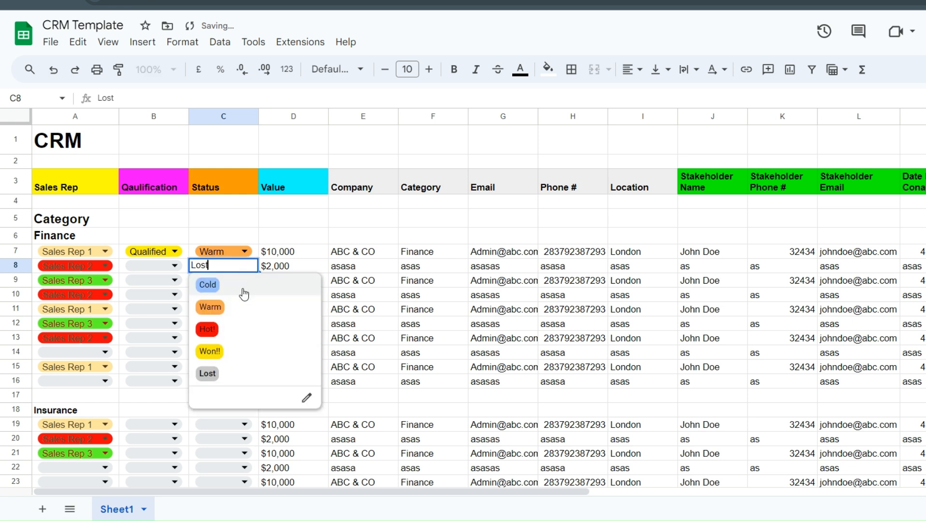
{"action": "left_click", "coordinate": [240, 307]}
{"action": "left_click", "coordinate": [241, 266]}
{"action": "left_click", "coordinate": [236, 285]}
{"action": "left_click", "coordinate": [233, 267]}
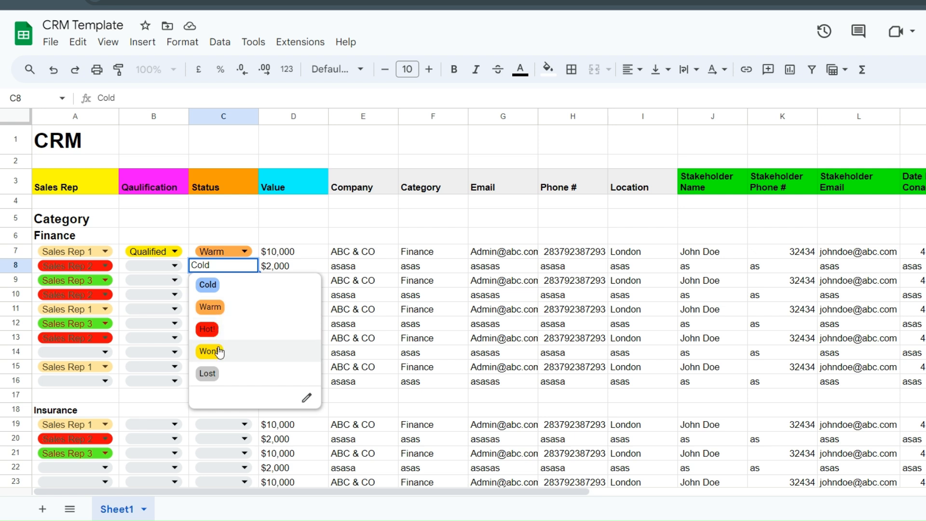
{"action": "left_click", "coordinate": [218, 380]}
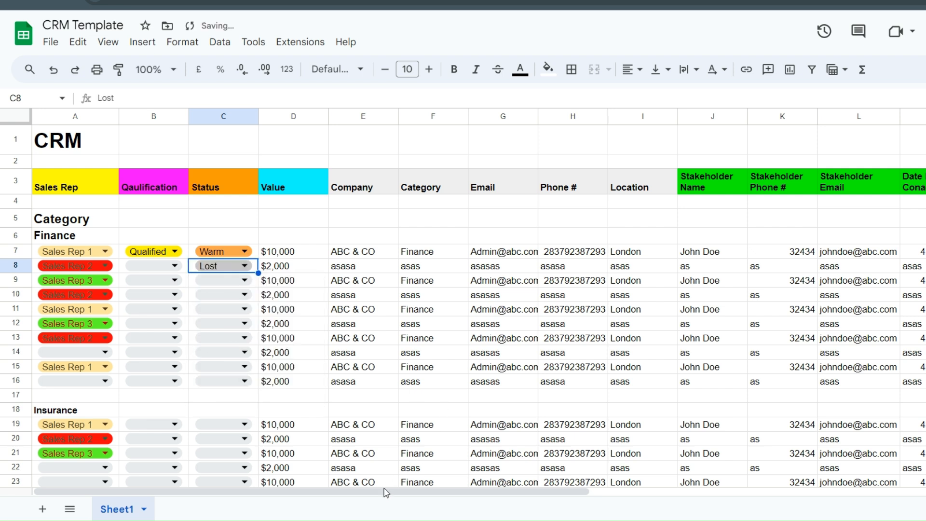
{"action": "left_click_drag", "start_coordinate": [321, 492], "coordinate": [594, 501]}
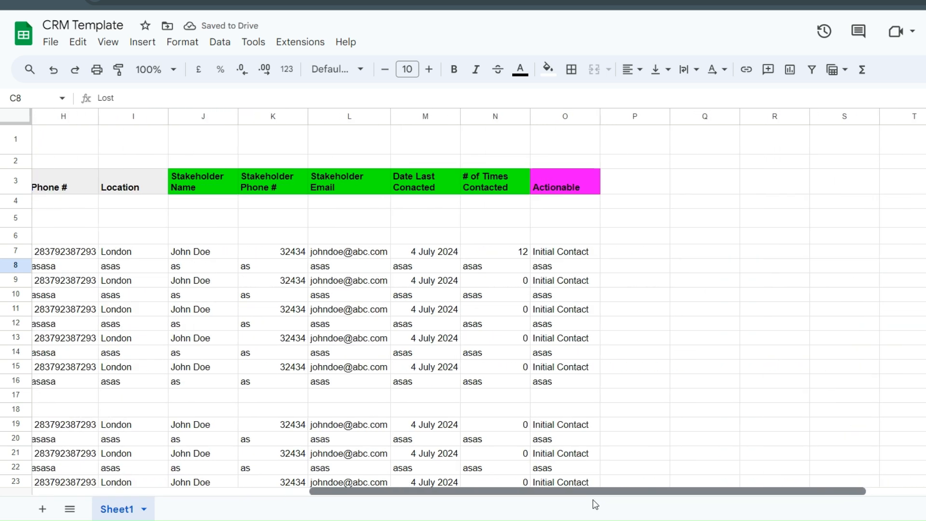
- Overwrite O8's placeholder with 'Client Lost over follow up Reason. Solution = Follow up'
{"action": "double_click", "coordinate": [584, 267]}
{"action": "key", "text": "ctrl+a"}
{"action": "key", "text": "BackSpace"}
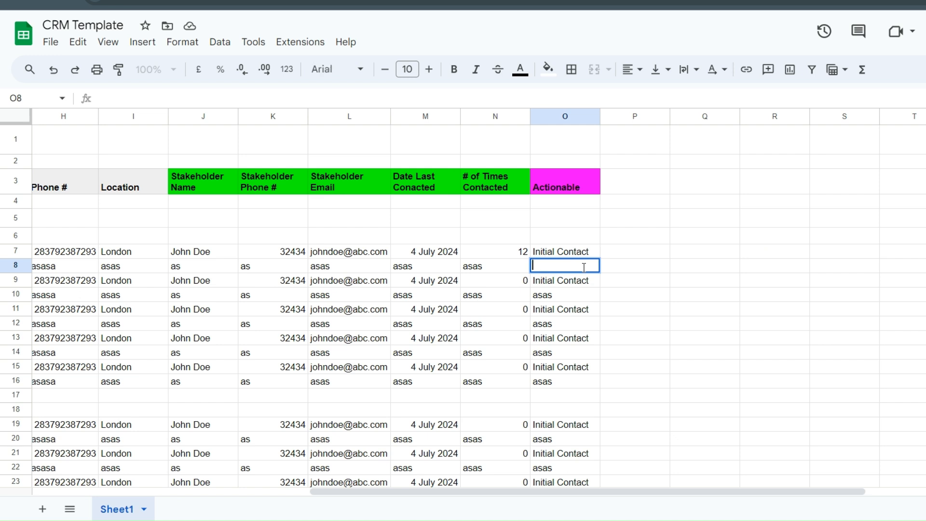
{"action": "type", "text": "Hey"}
{"action": "key", "text": "BackSpace"}
{"action": "key", "text": "BackSpace"}
{"action": "key", "text": "BackSpace"}
{"action": "type", "text": "Client Lost over"}
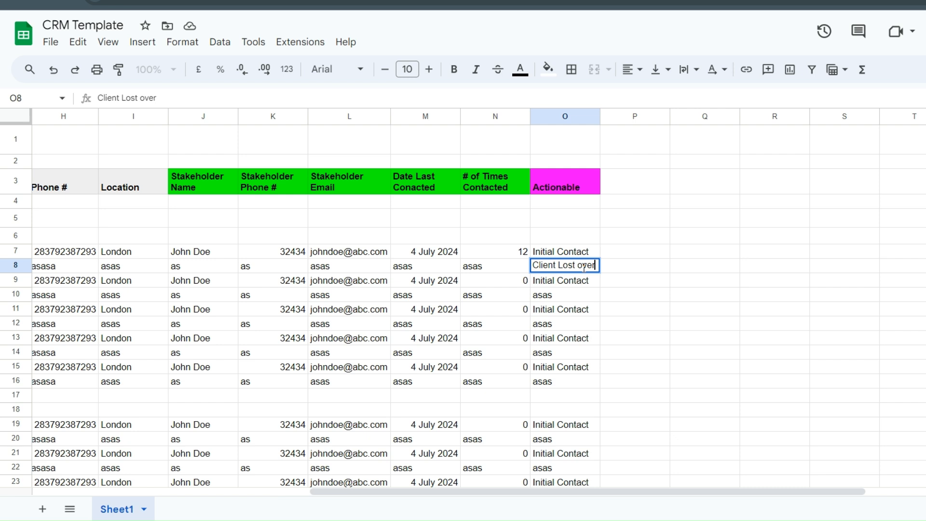
{"action": "type", "text": " du"}
{"action": "key", "text": "BackSpace"}
{"action": "type", "text": "i"}
{"action": "key", "text": "BackSpace"}
{"action": "key", "text": "BackSpace"}
{"action": "type", "text": "follow up"}
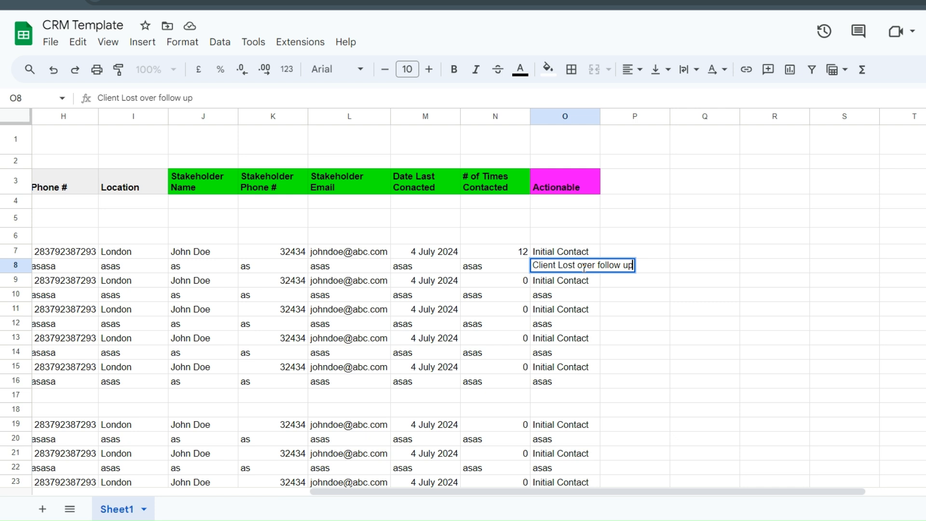
{"action": "type", "text": " Reason"}
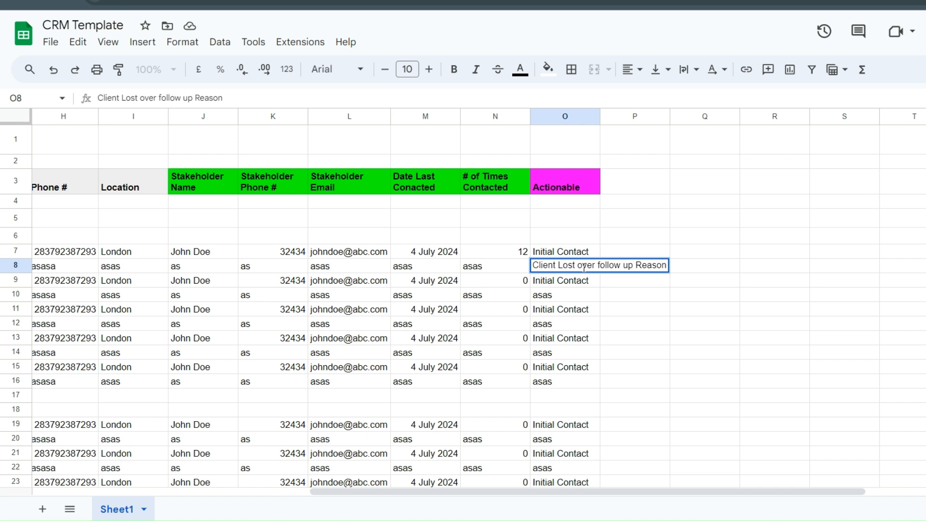
{"action": "type", "text": ". "}
{"action": "type", "text": "Fol"}
{"action": "key", "text": "BackSpace"}
{"action": "key", "text": "BackSpace"}
{"action": "key", "text": "BackSpace"}
{"action": "type", "text": "Solution = Fol"}
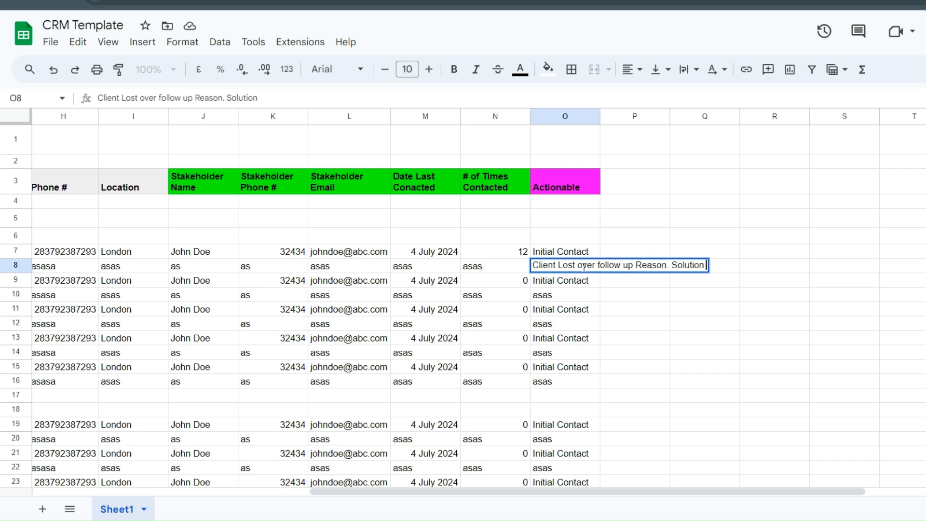
{"action": "type", "text": "low up"}
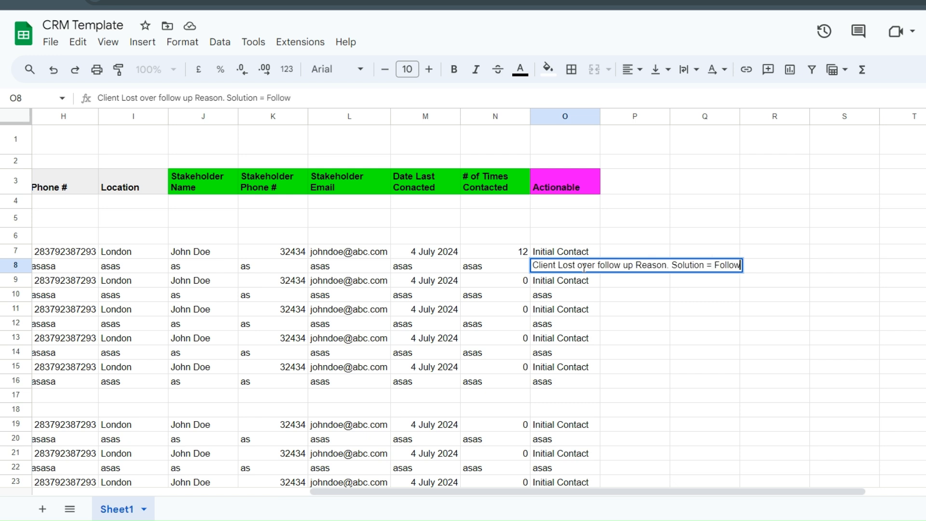
{"action": "key", "text": "Return"}
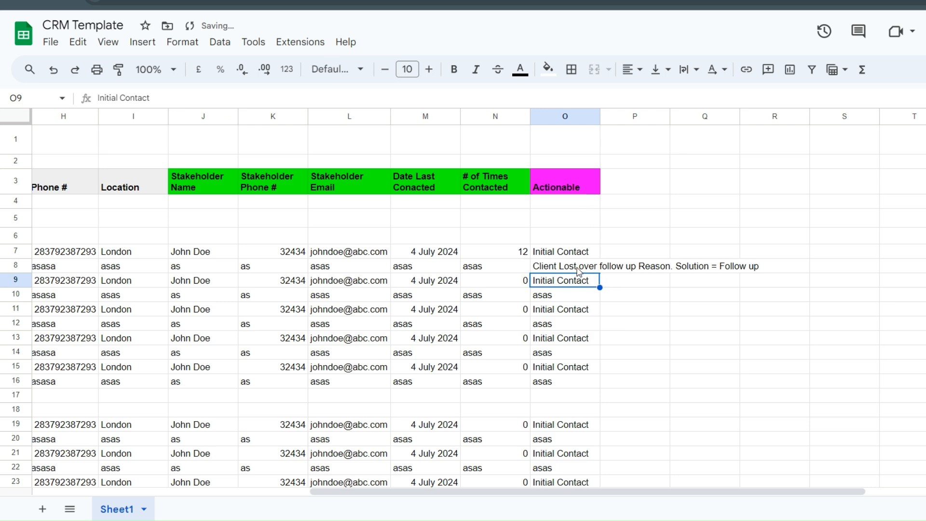
- Switch C8's Status from Lost to Won!! and scroll to check the result
{"action": "scroll", "coordinate": [247, 492], "scroll_direction": "left", "scroll_amount": 10}
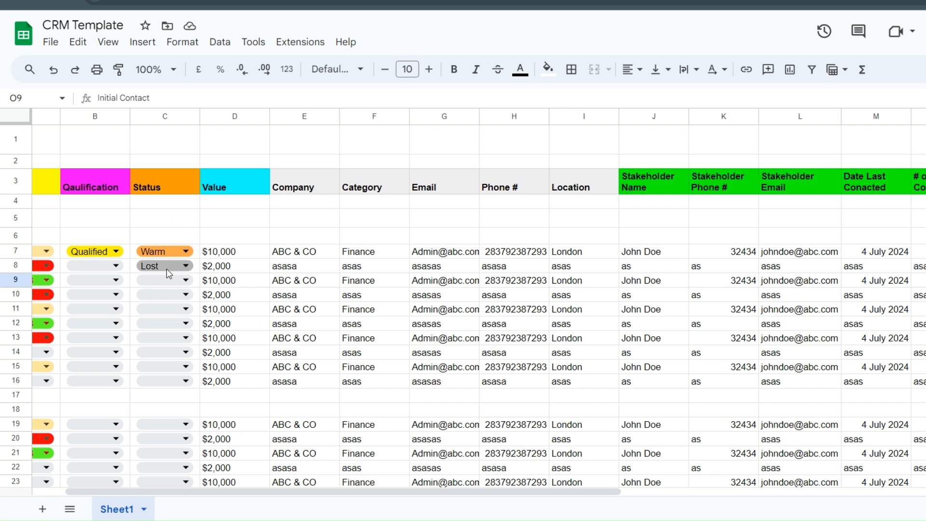
{"action": "left_click", "coordinate": [170, 268]}
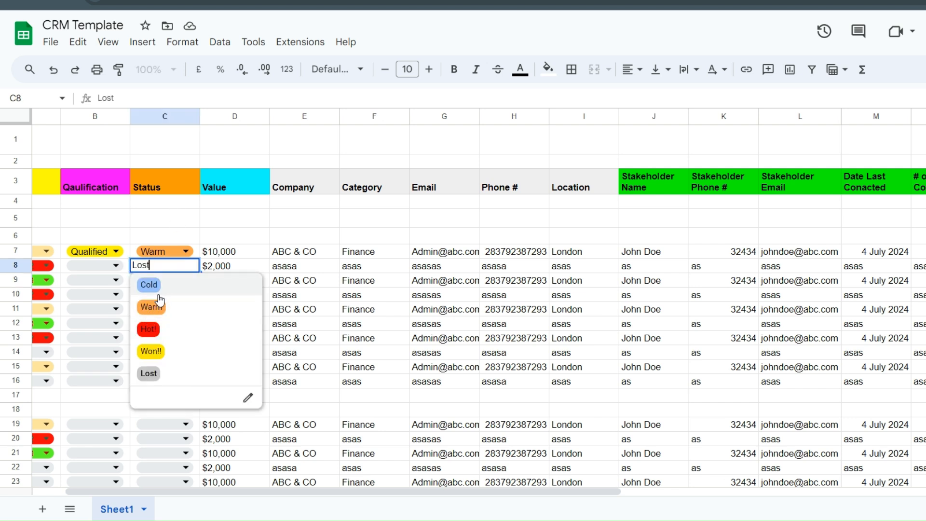
{"action": "left_click", "coordinate": [160, 352]}
{"action": "left_click_drag", "start_coordinate": [341, 488], "coordinate": [300, 487]}
{"action": "scroll", "coordinate": [196, 207], "scroll_direction": "down", "scroll_amount": 5}
{"action": "scroll", "coordinate": [196, 207], "scroll_direction": "up", "scroll_amount": 5}
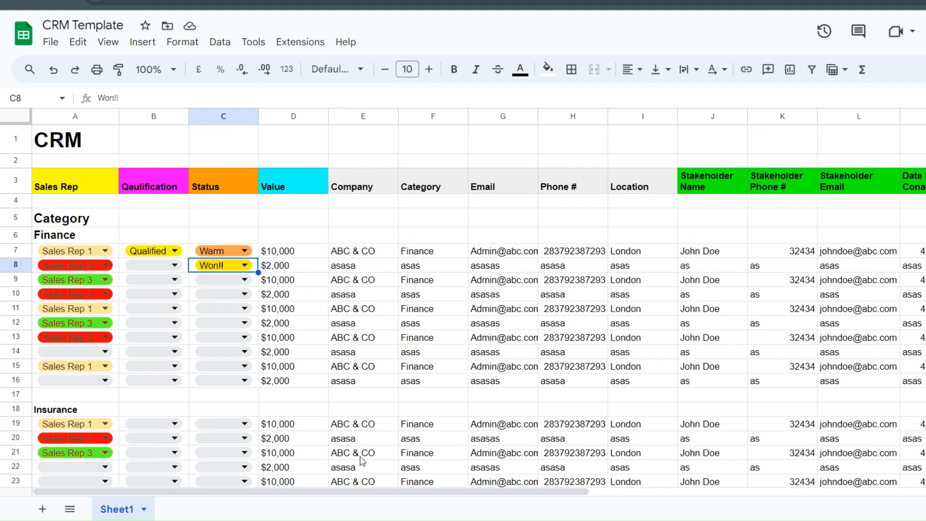
{"action": "left_click_drag", "start_coordinate": [362, 490], "coordinate": [337, 502]}
{"action": "scroll", "coordinate": [142, 229], "scroll_direction": "down", "scroll_amount": 5}
{"action": "scroll", "coordinate": [143, 229], "scroll_direction": "up", "scroll_amount": 5}
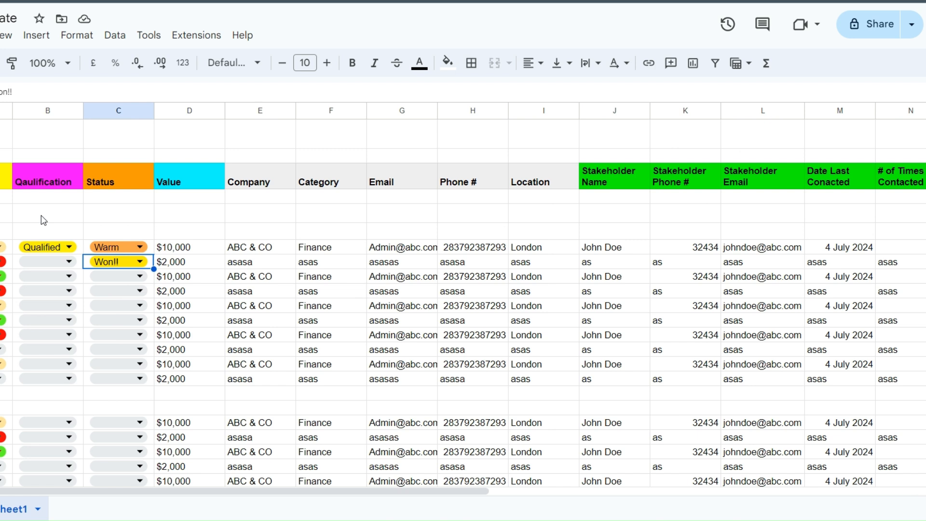
- Copy the CRM Template's link from the Share button's quick options menu
{"action": "left_click", "coordinate": [140, 291]}
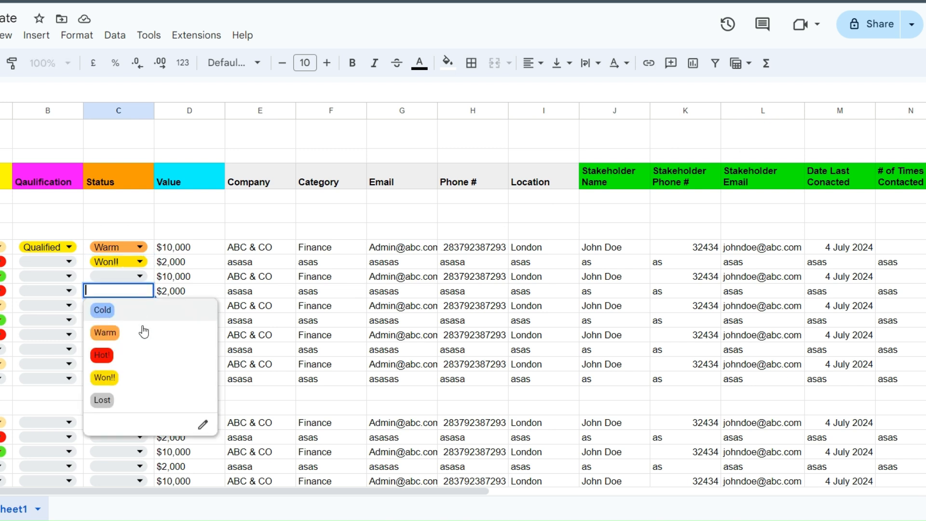
{"action": "left_click", "coordinate": [140, 201]}
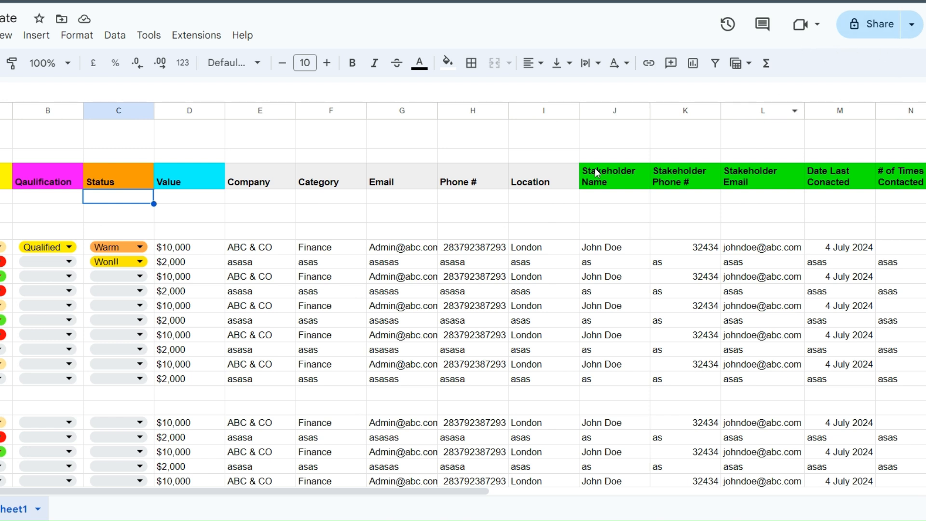
{"action": "left_click", "coordinate": [112, 146]}
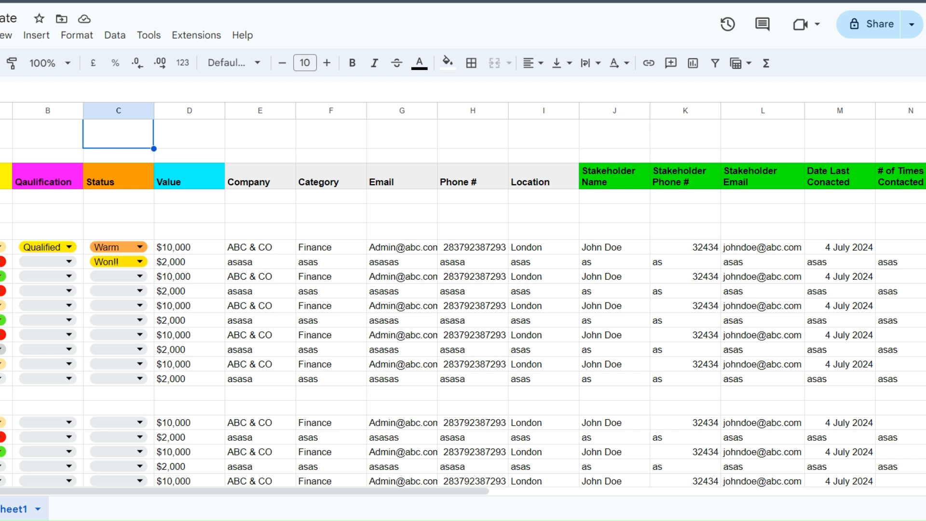
{"action": "left_click", "coordinate": [911, 24]}
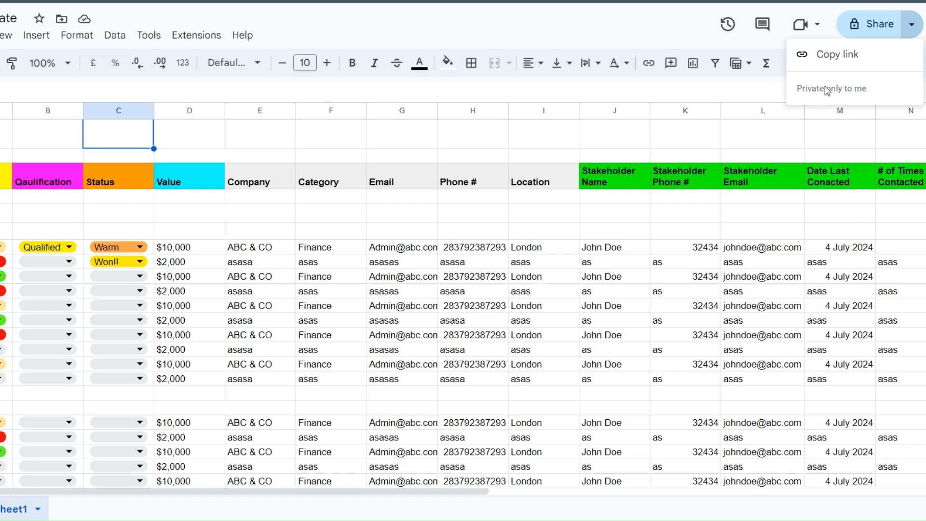
{"action": "left_click", "coordinate": [843, 55]}
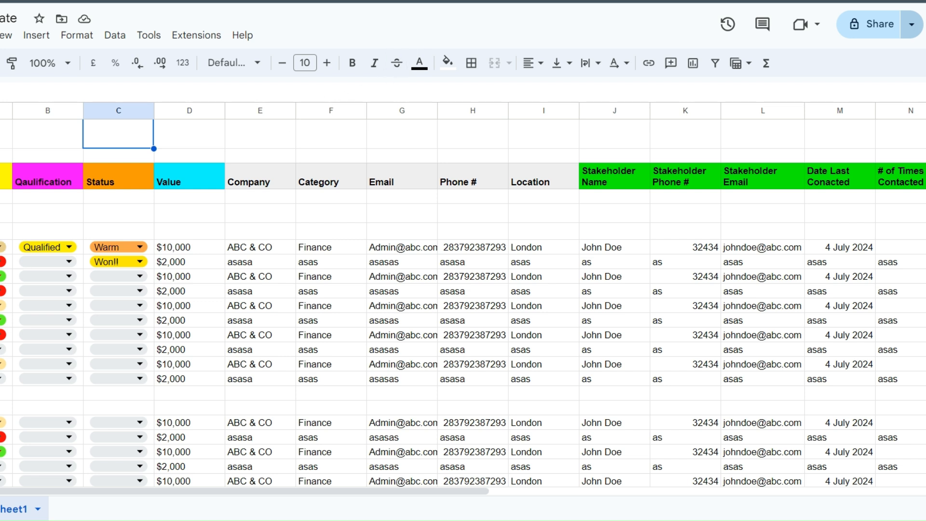
- Rename the Sheet1 tab to 'CRM' via the tab's options menu
{"action": "scroll", "coordinate": [338, 331], "scroll_direction": "down", "scroll_amount": 3}
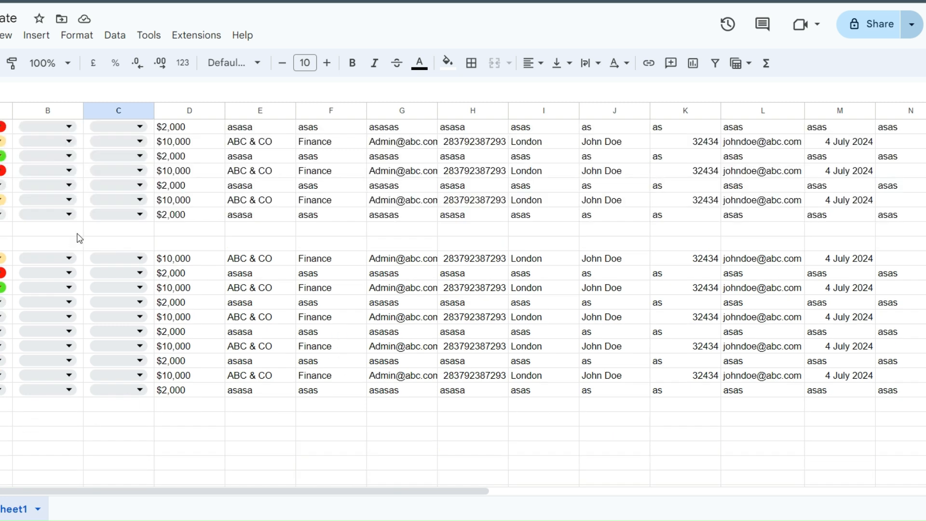
{"action": "left_click_drag", "start_coordinate": [208, 491], "coordinate": [152, 492]}
{"action": "scroll", "coordinate": [202, 289], "scroll_direction": "up", "scroll_amount": 3}
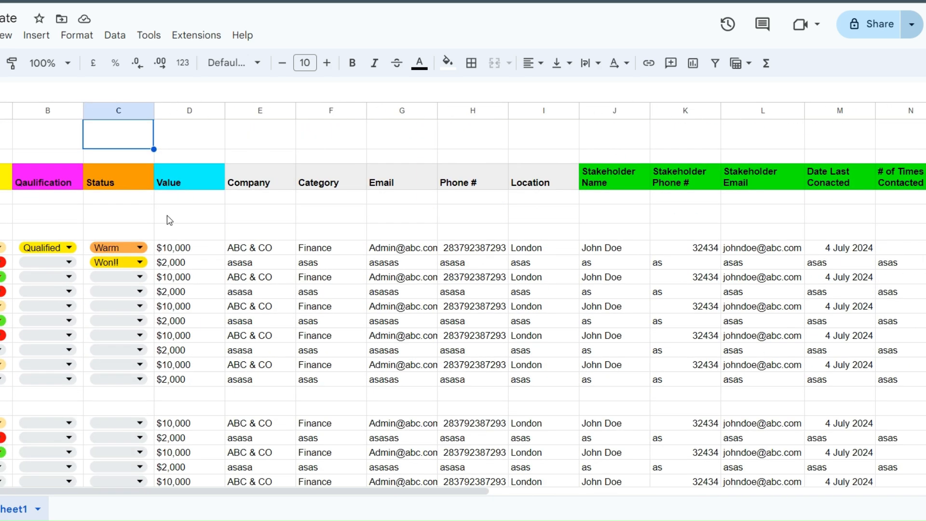
{"action": "left_click", "coordinate": [221, 209]}
{"action": "scroll", "coordinate": [57, 373], "scroll_direction": "down", "scroll_amount": 3}
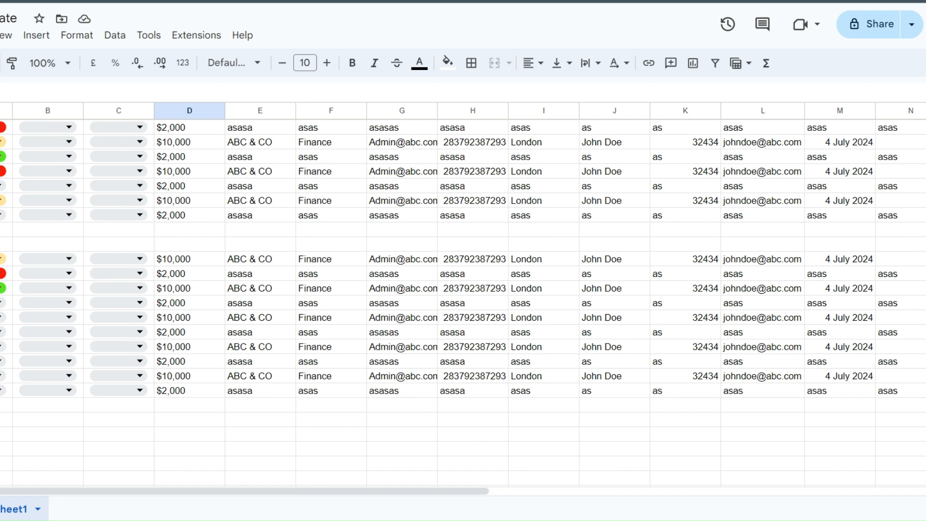
{"action": "left_click", "coordinate": [38, 508]}
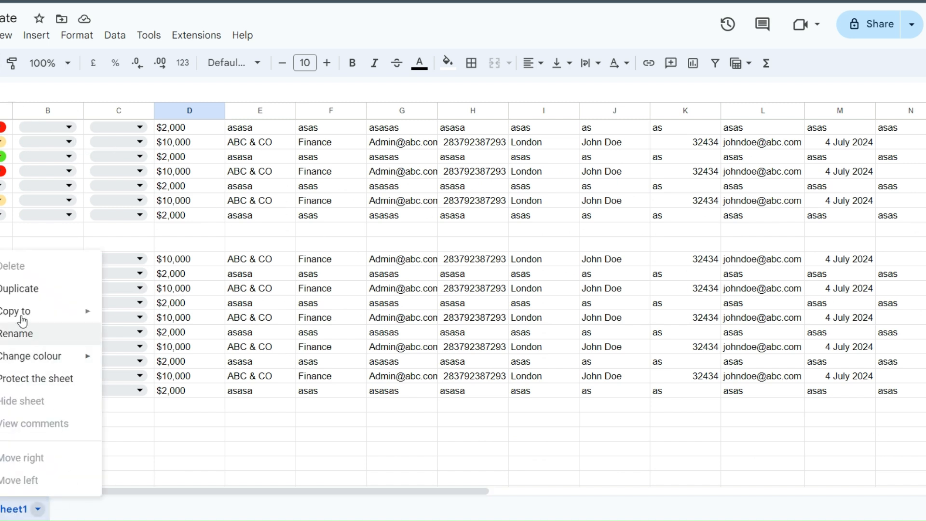
{"action": "left_click", "coordinate": [19, 334]}
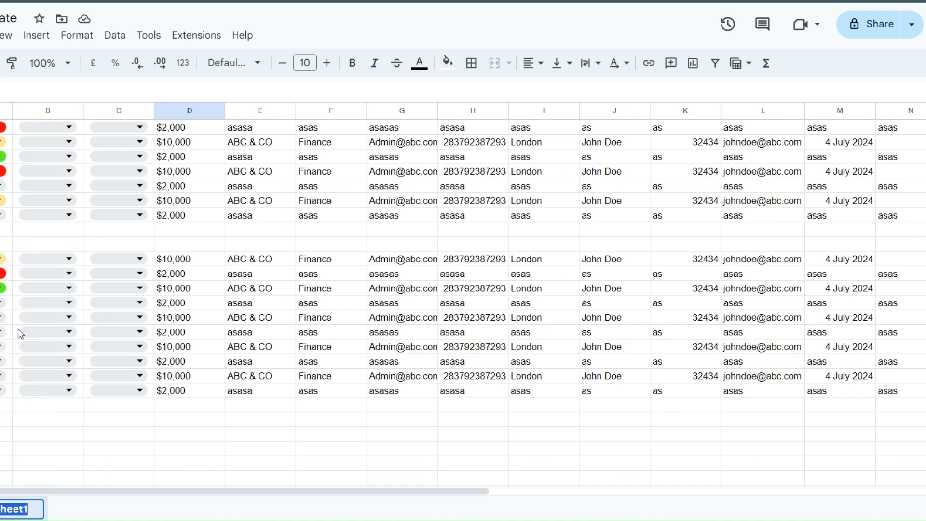
{"action": "type", "text": "CRM"}
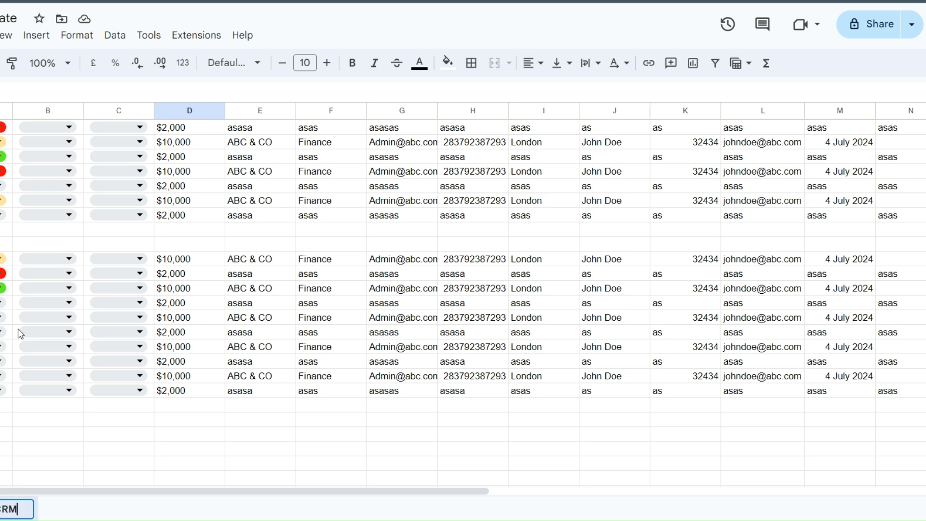
{"action": "left_click", "coordinate": [60, 423]}
{"action": "scroll", "coordinate": [62, 422], "scroll_direction": "up", "scroll_amount": 3}
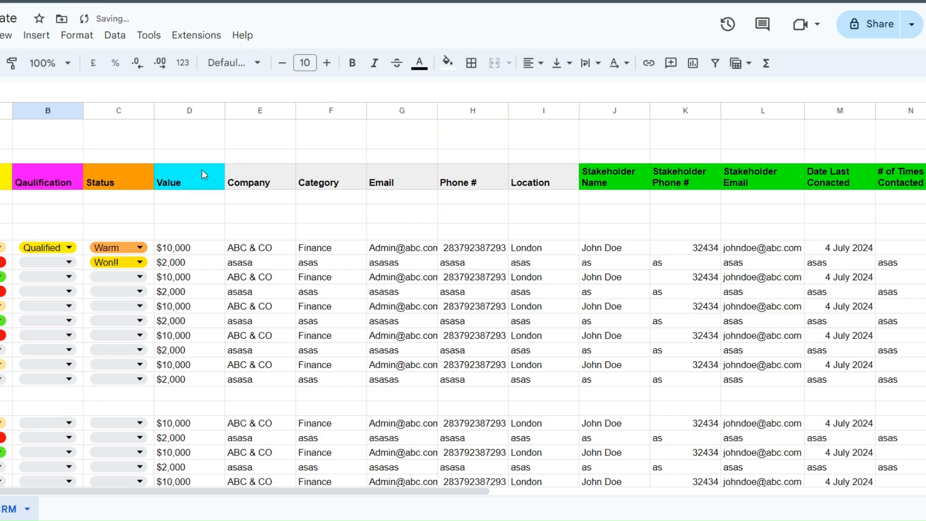